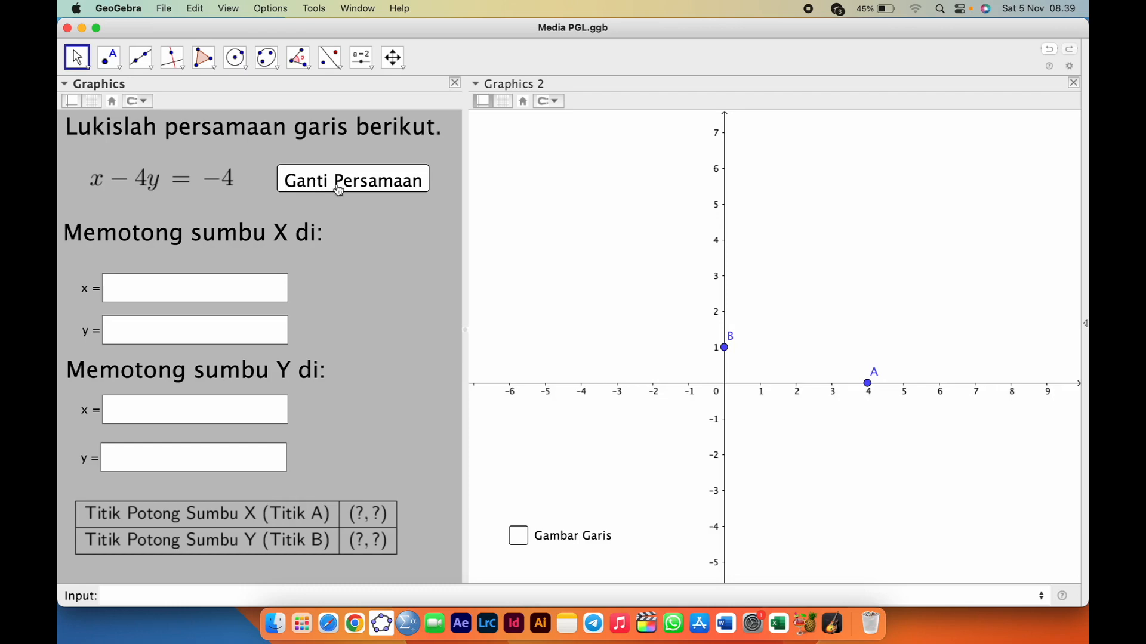
Step: Generate a new line equation and enter x = -5 and y = 0 as its X-axis intersection
left_click(338, 186)
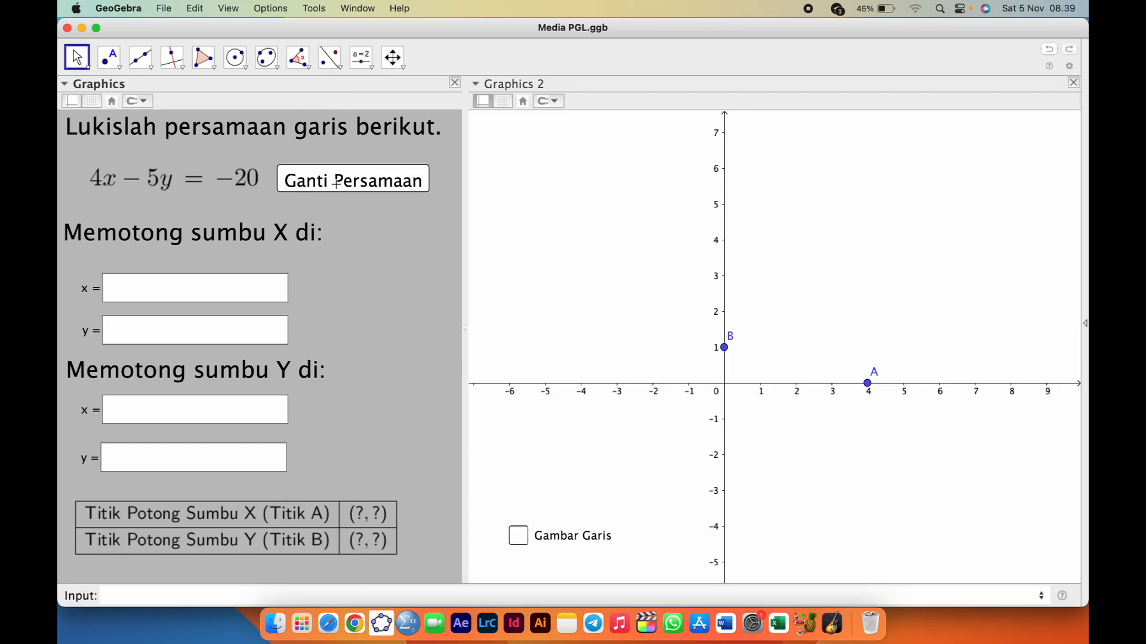
left_click(224, 293)
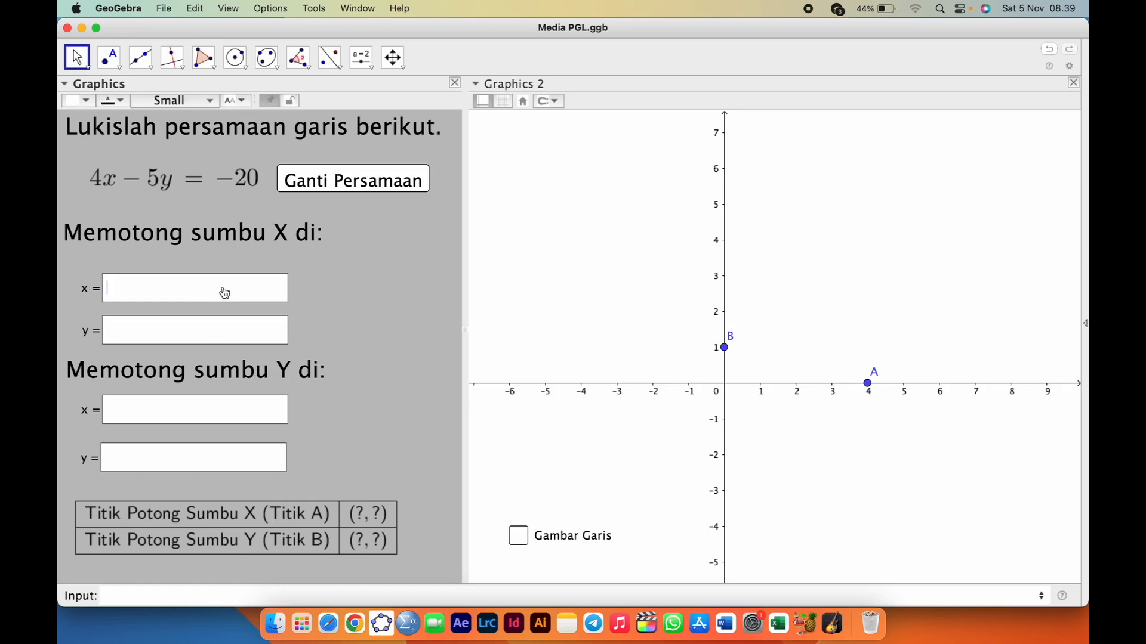
left_click(231, 332)
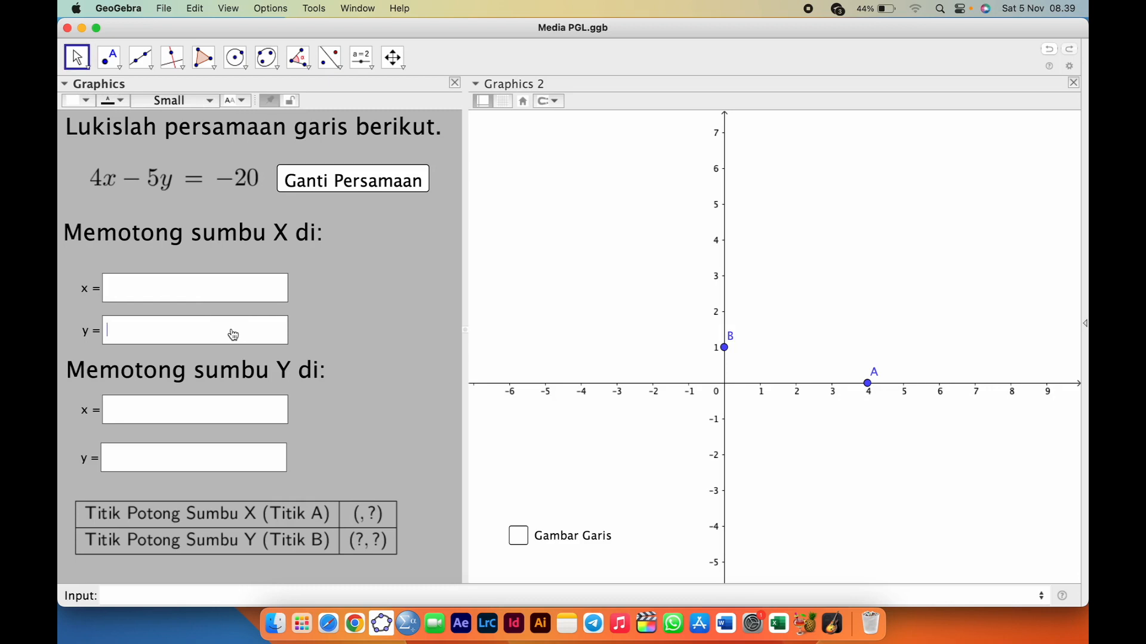
type("0")
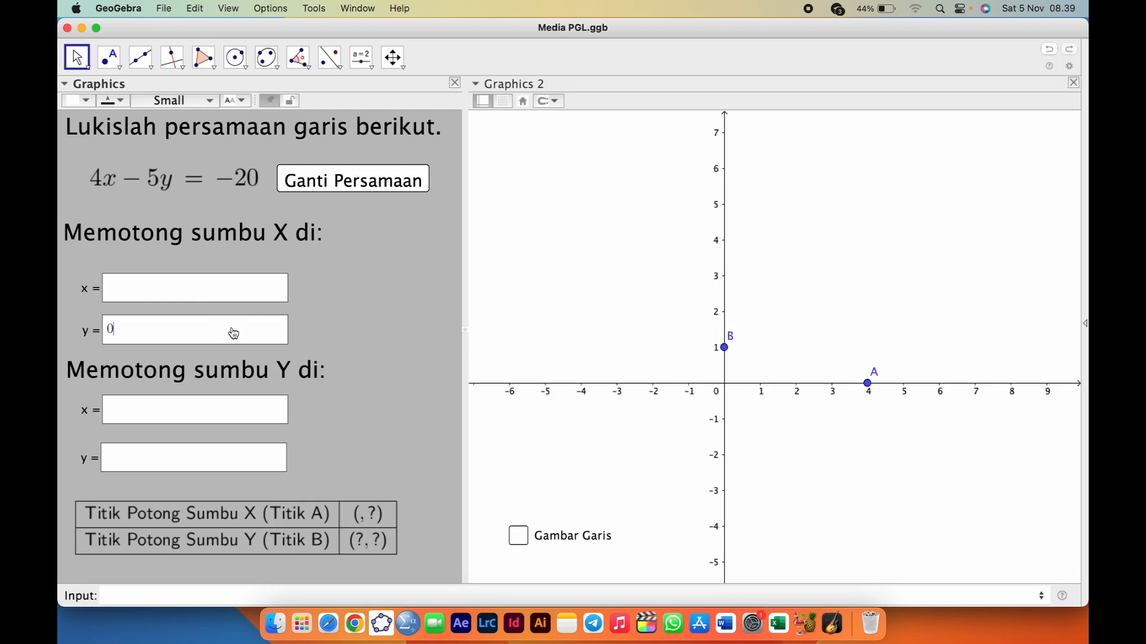
left_click(233, 294)
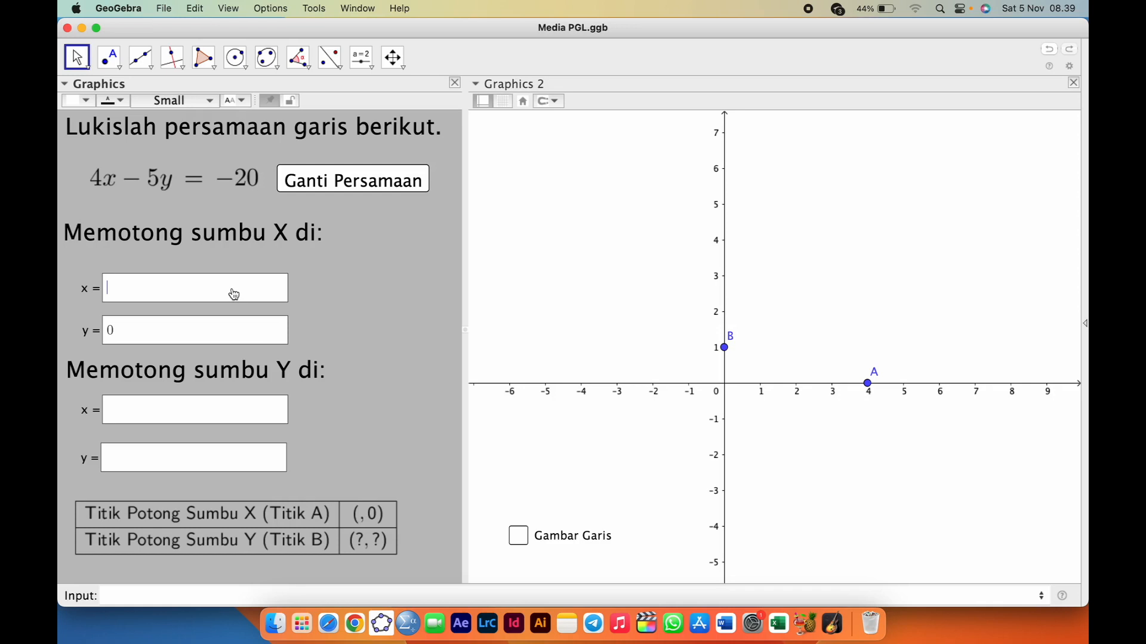
type("-5")
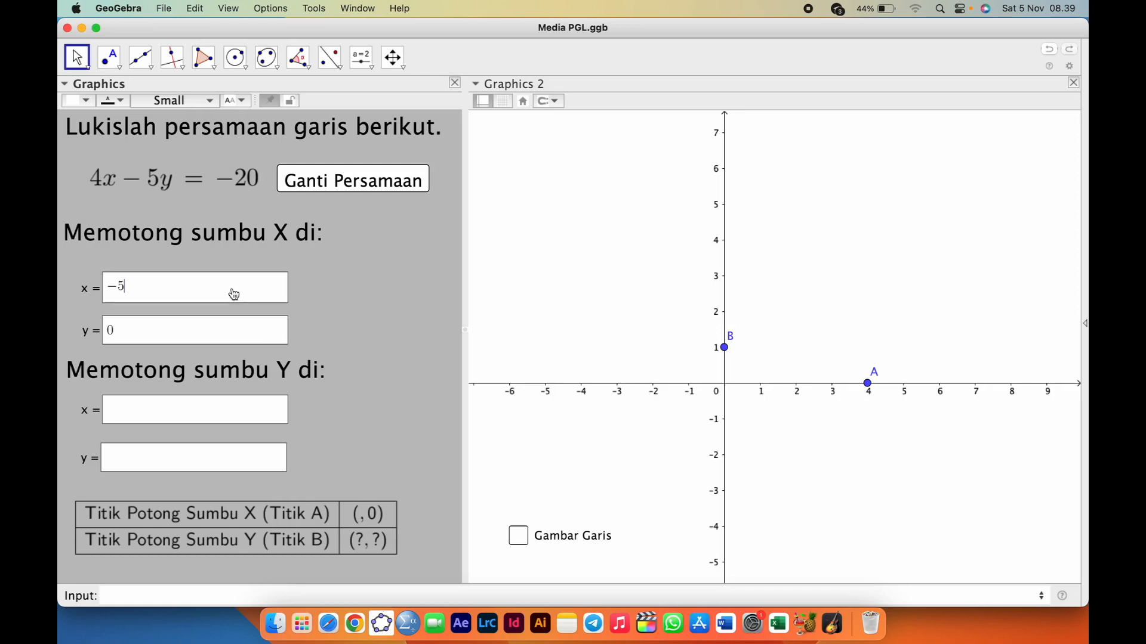
Step: Enter x = 0 and y = 4 as the line's intersection with the Y axis
left_click(237, 418)
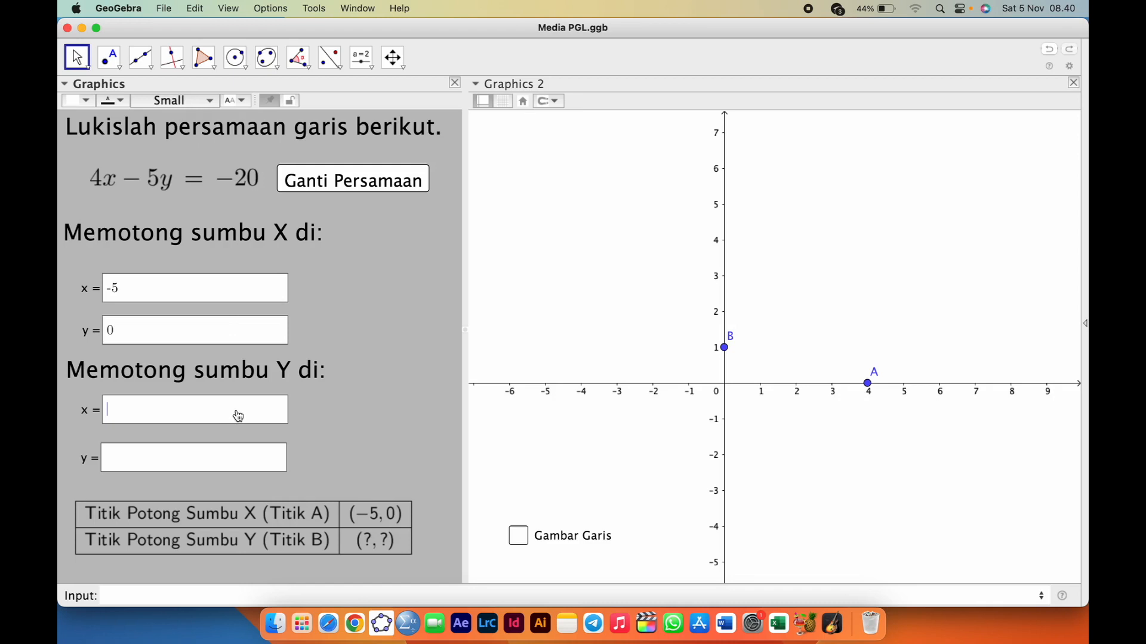
type("0")
left_click(228, 465)
type("4")
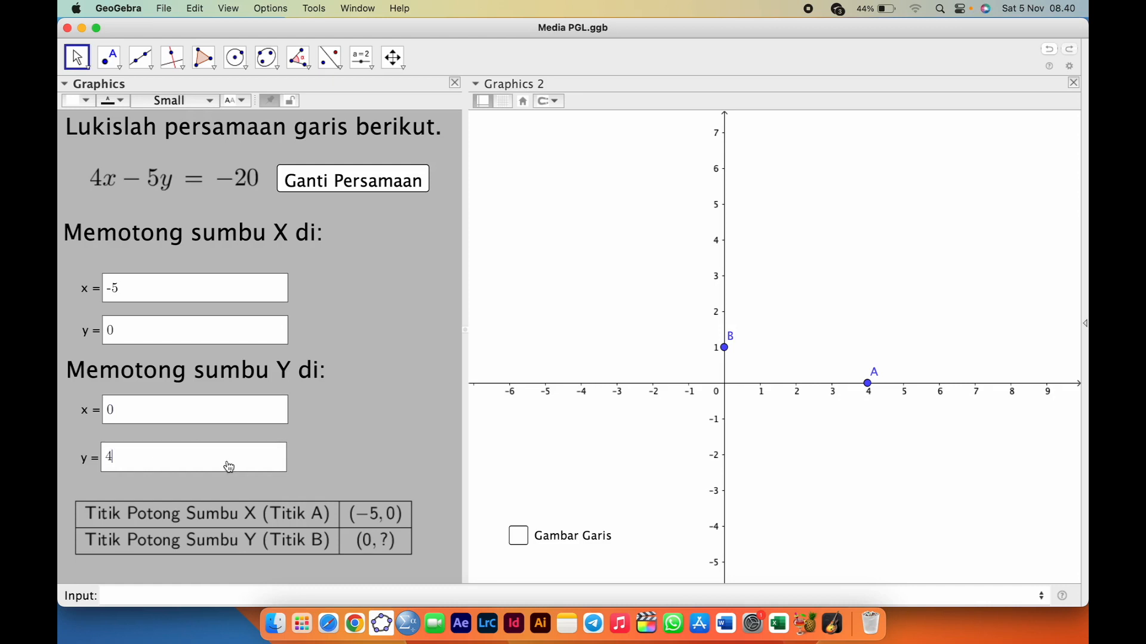
key("Return")
Step: Move point A to (-5, 0) and point B to (0, 4), and turn on Gambar Garis and Cek
left_click_drag(875, 392, 558, 391)
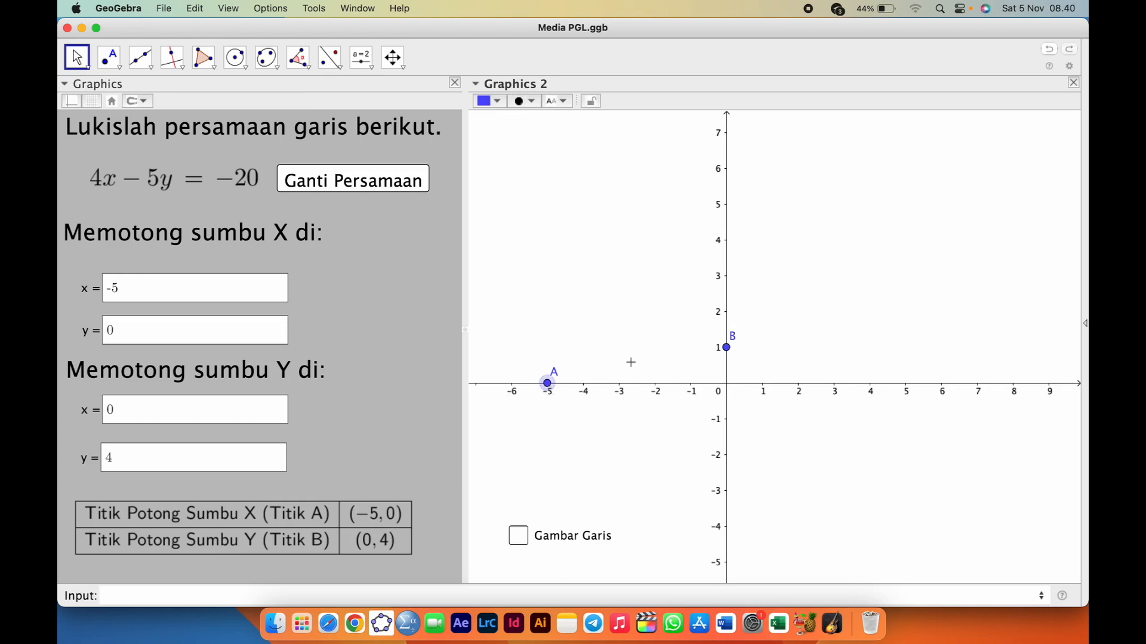
left_click_drag(725, 353, 723, 256)
left_click(518, 535)
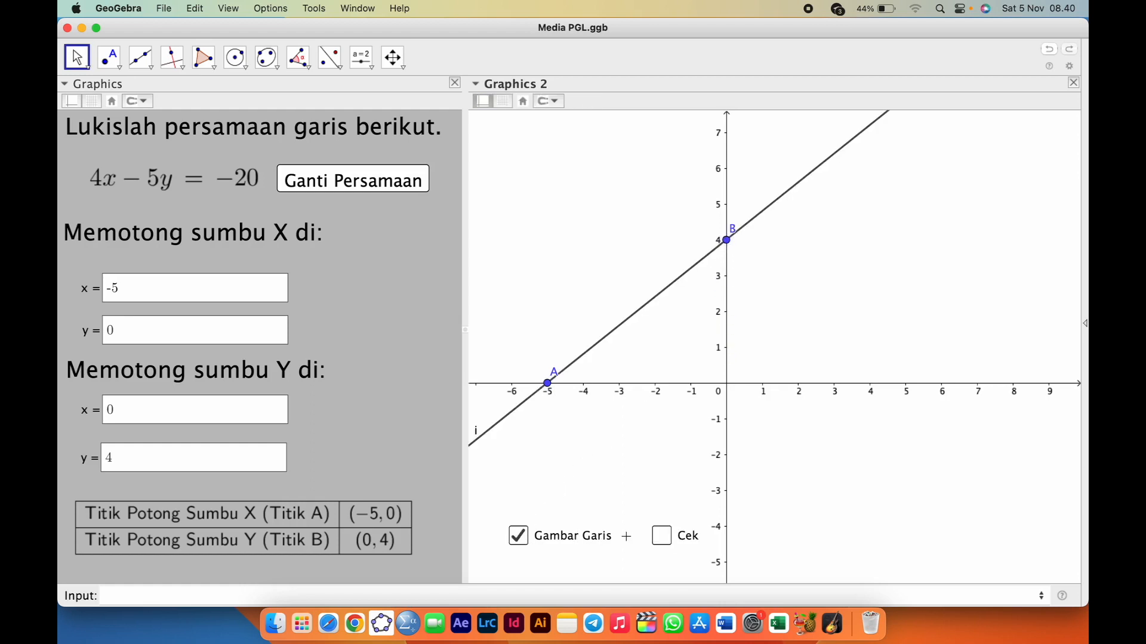
left_click(663, 537)
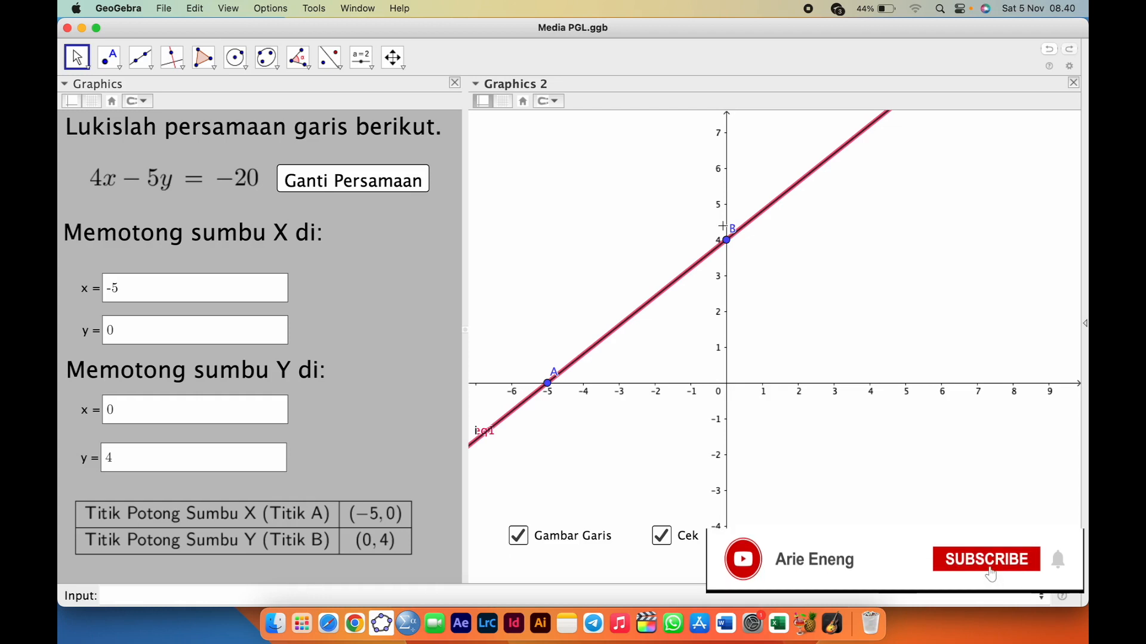
Step: Open a new maximized GeoGebra window and create the text "Lukislah garis berikut."
key("super+n")
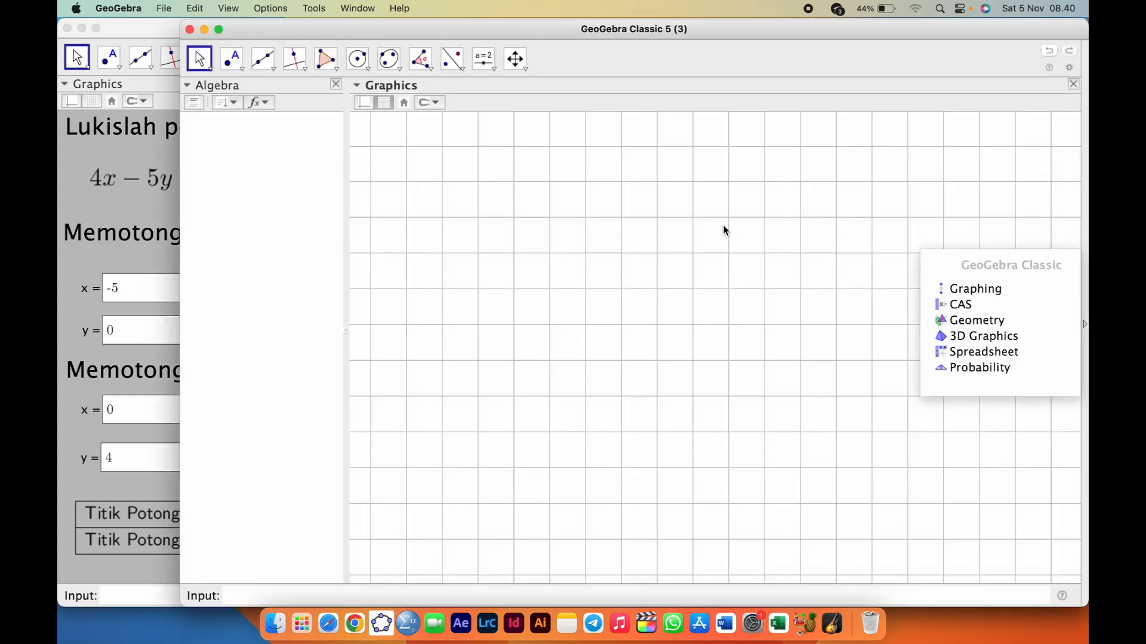
left_click(219, 28)
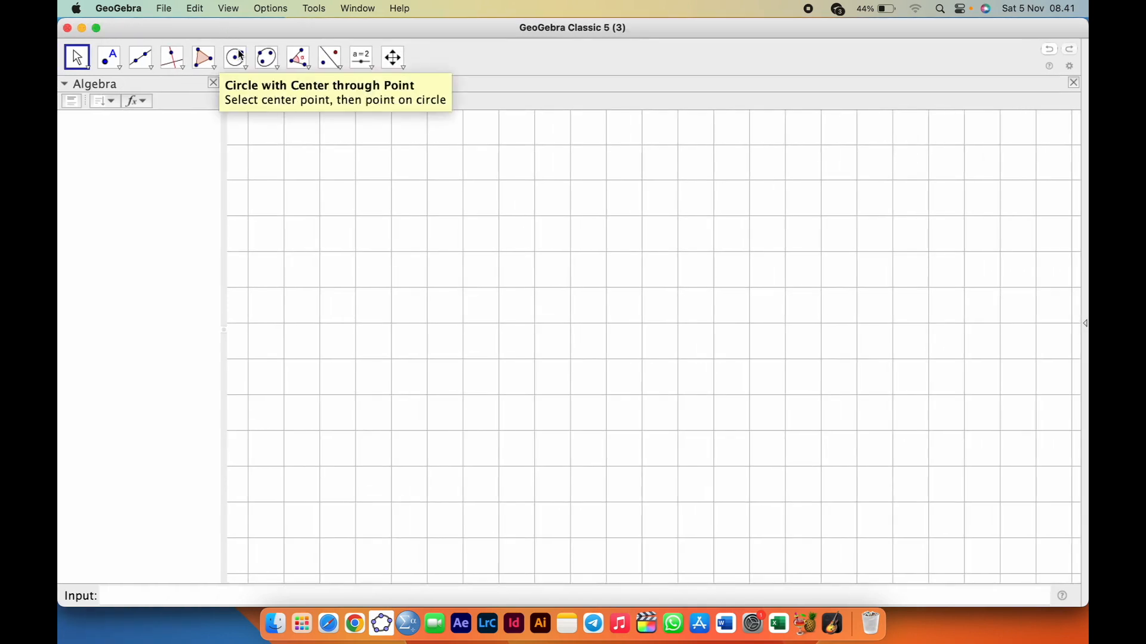
left_click(222, 595)
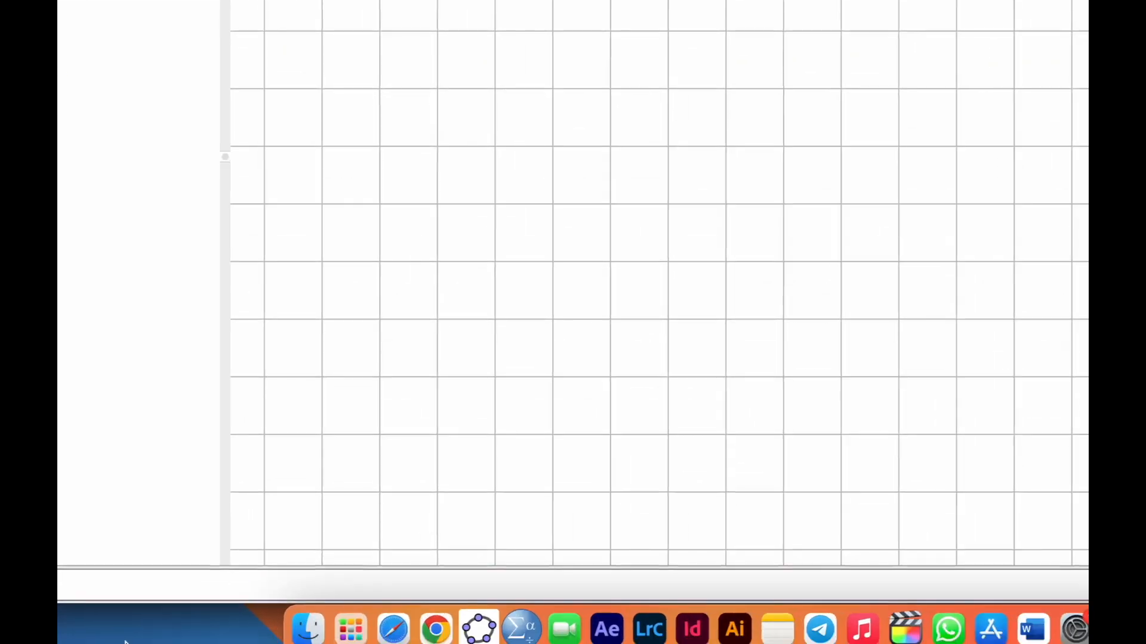
mouse_move(59, 643)
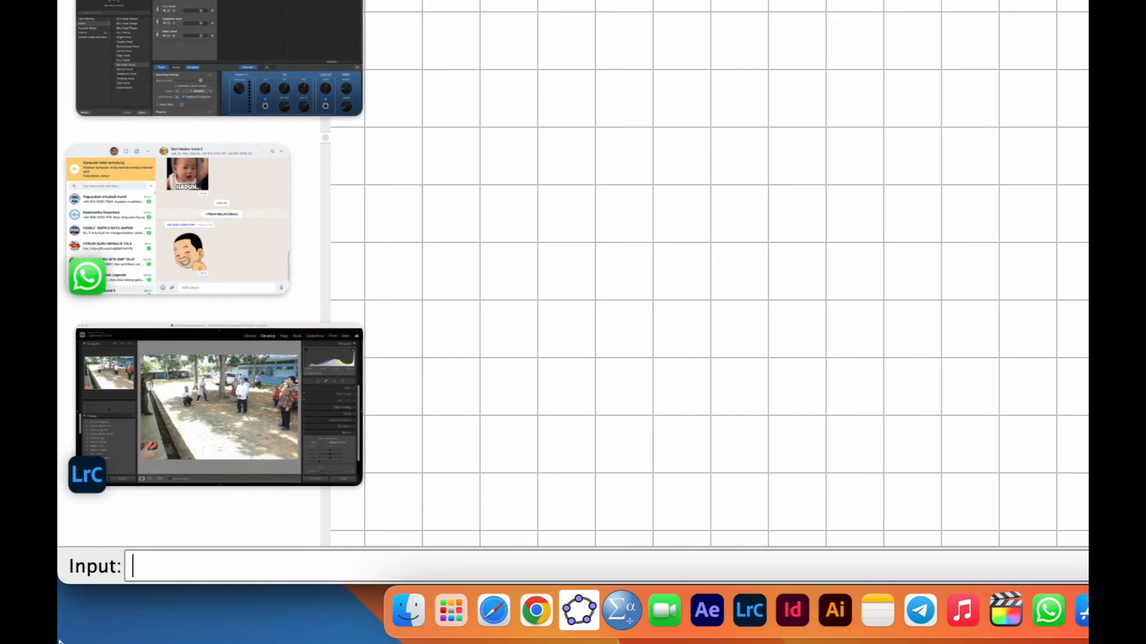
type("\"L")
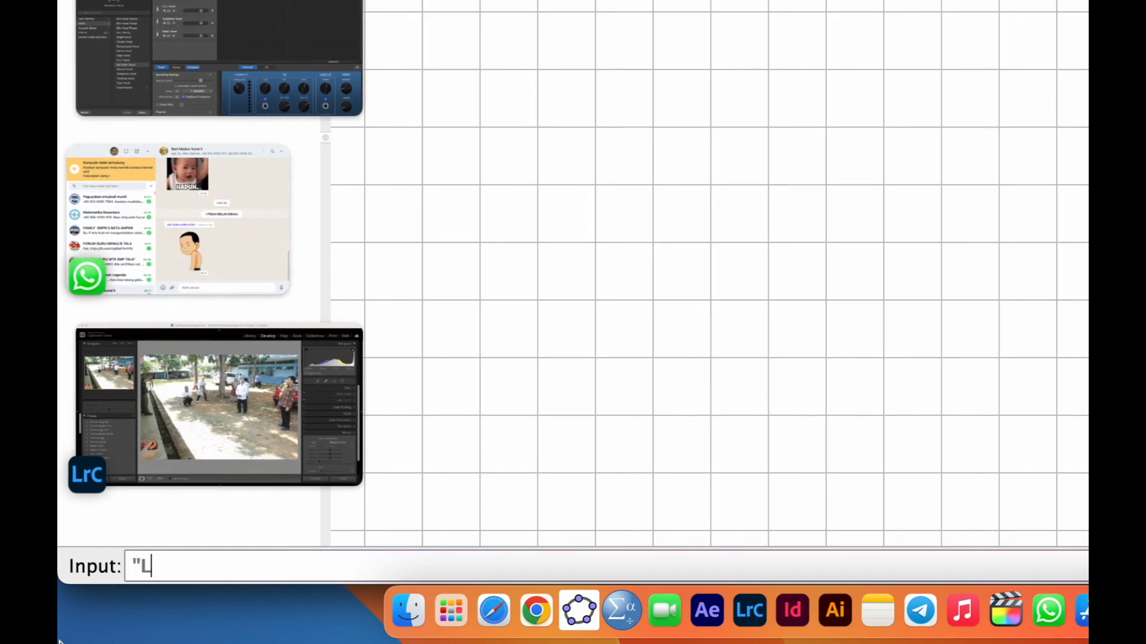
type("ukislah garis ber")
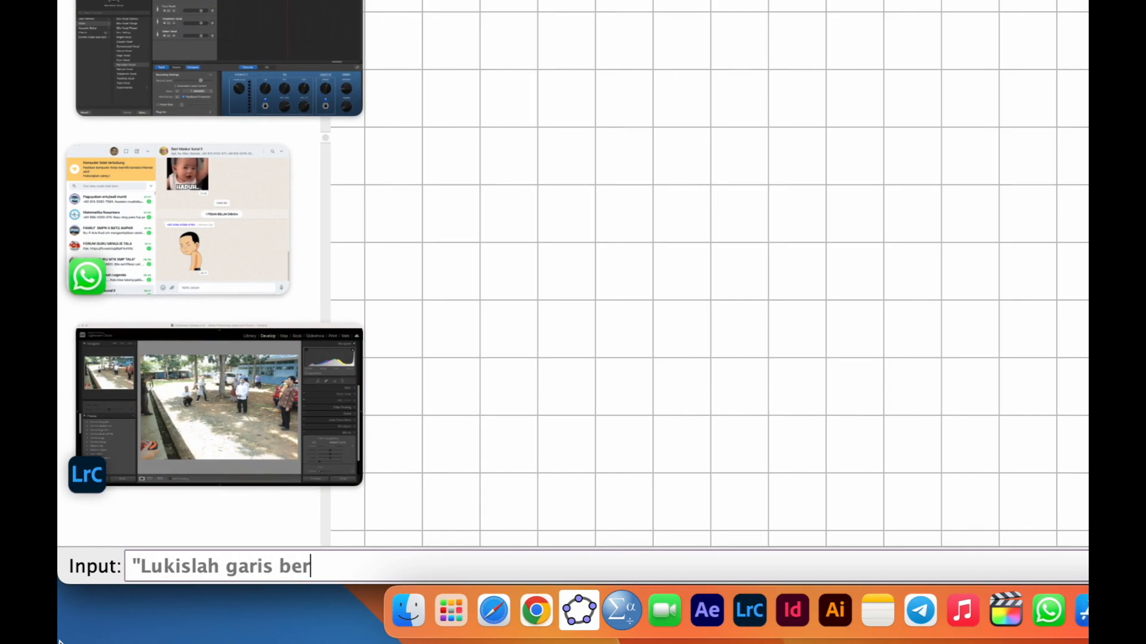
type("ikut\"")
key("Return")
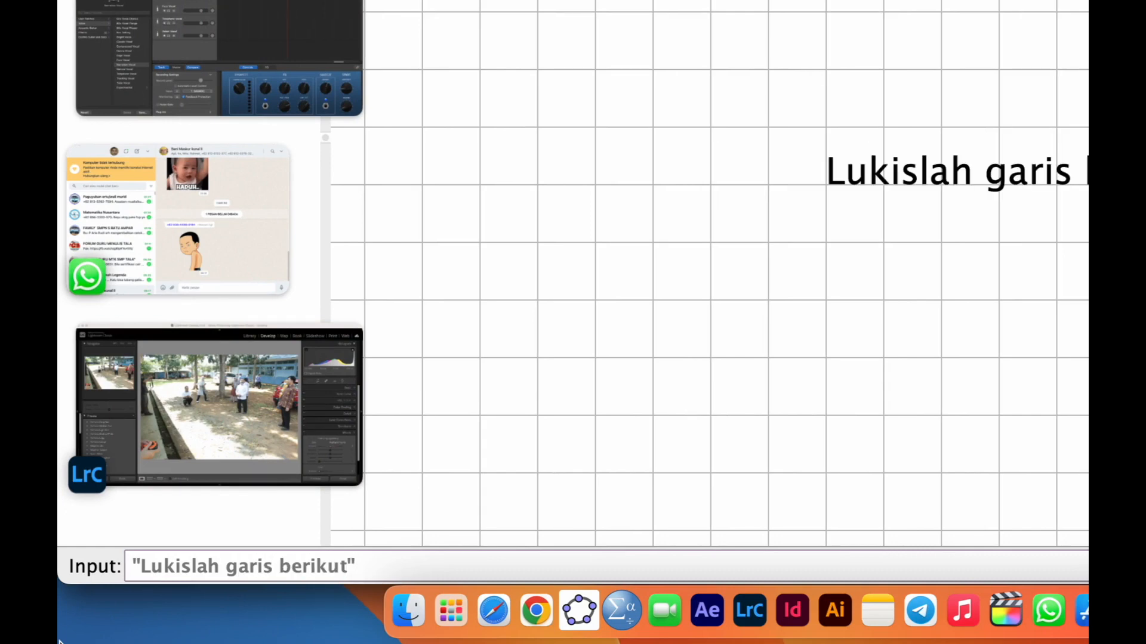
type(".")
key("Return")
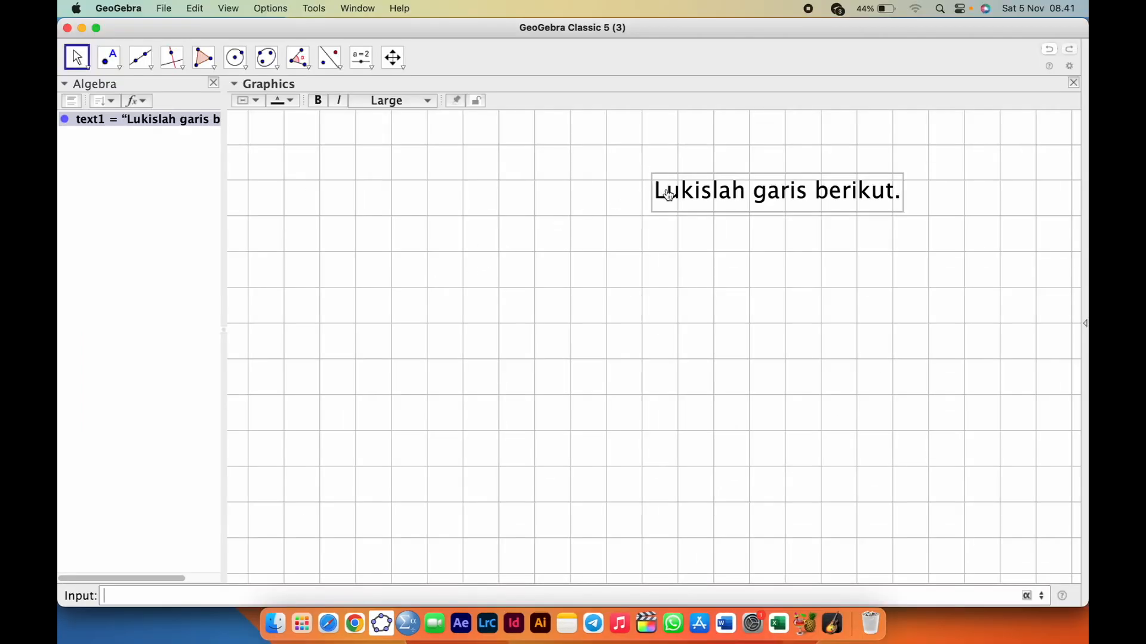
Step: Place the text in the upper-left corner of the graphics view, try the Medium size, and set it to Large
left_click_drag(668, 194, 251, 141)
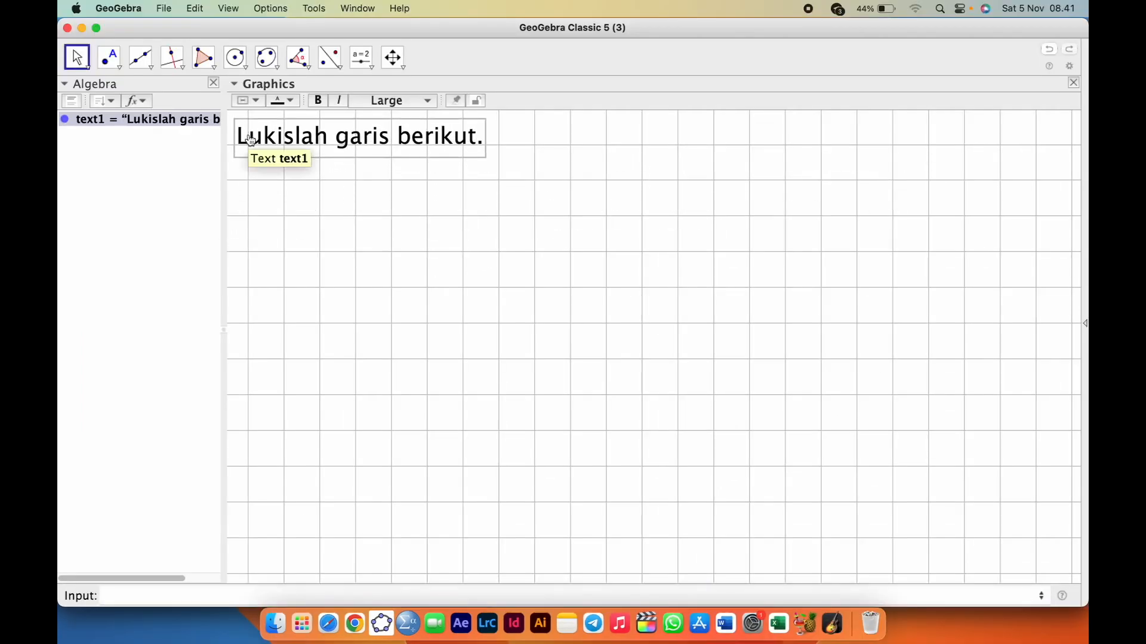
left_click(419, 103)
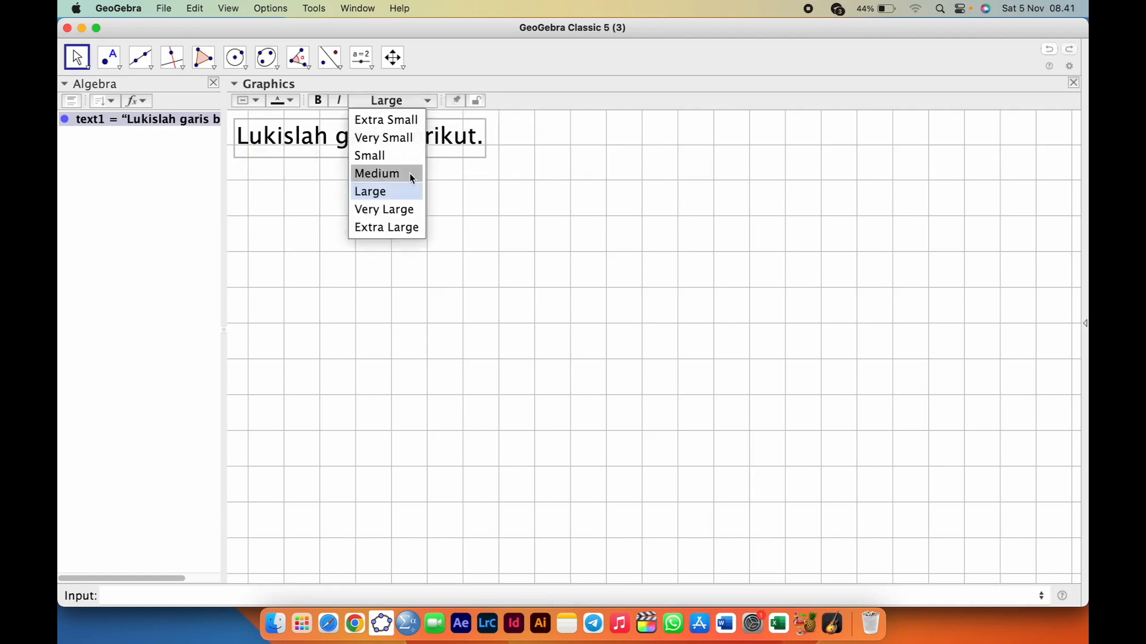
left_click(410, 173)
left_click(424, 102)
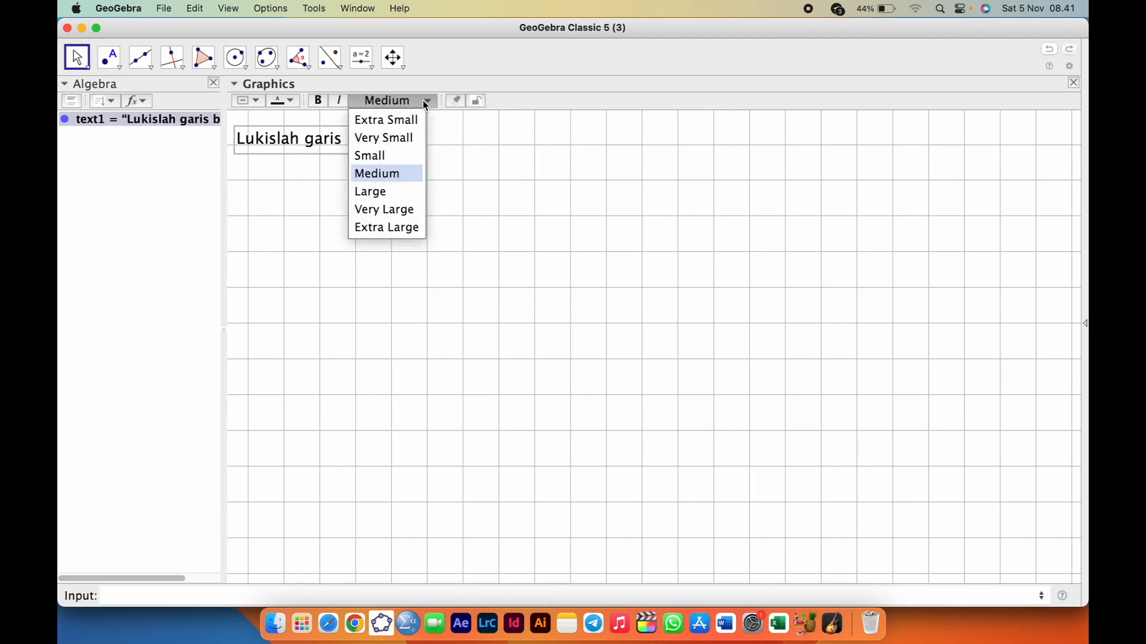
left_click(409, 190)
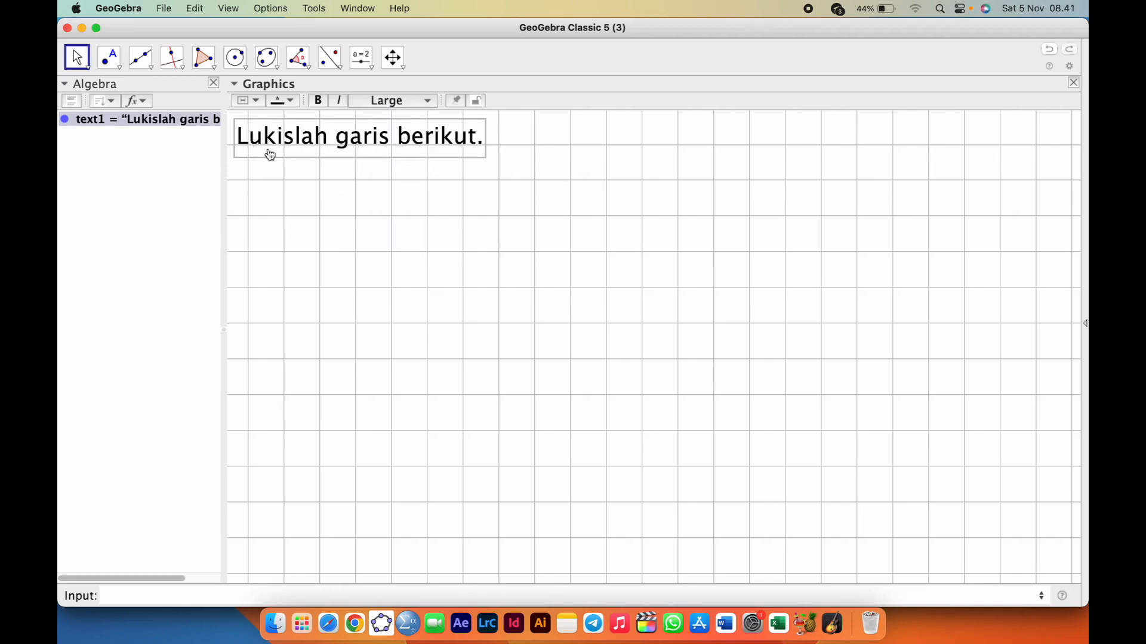
Step: Create the numbers a, b, c and d, each equal to 1, and move the text back to the graphics view's upper-left corner
left_click(244, 590)
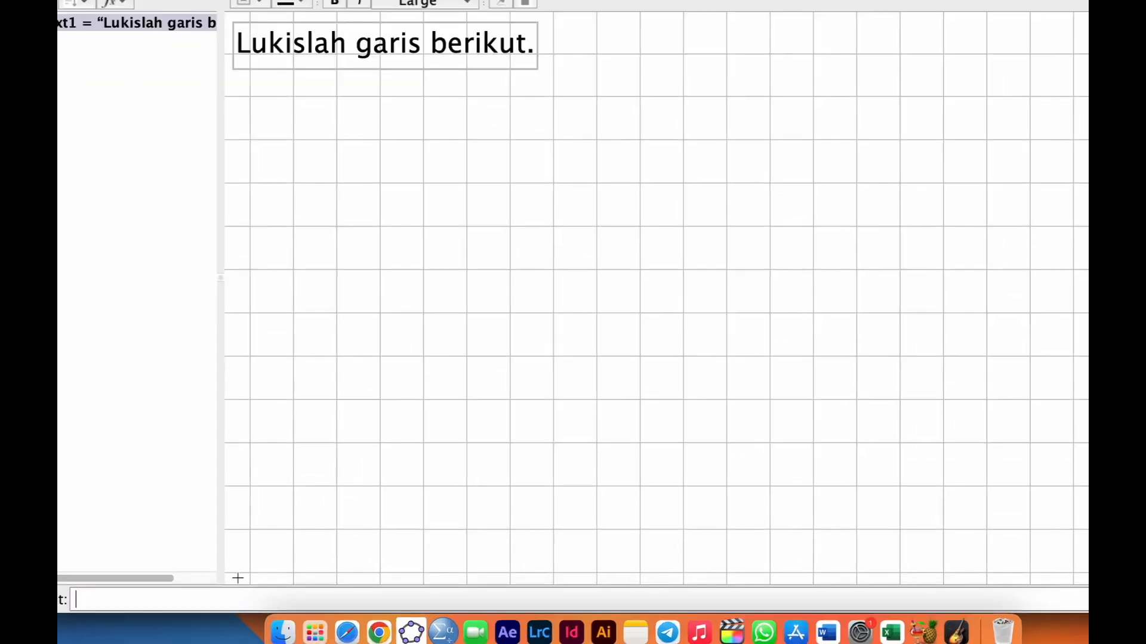
scroll(237, 578, "down", 10)
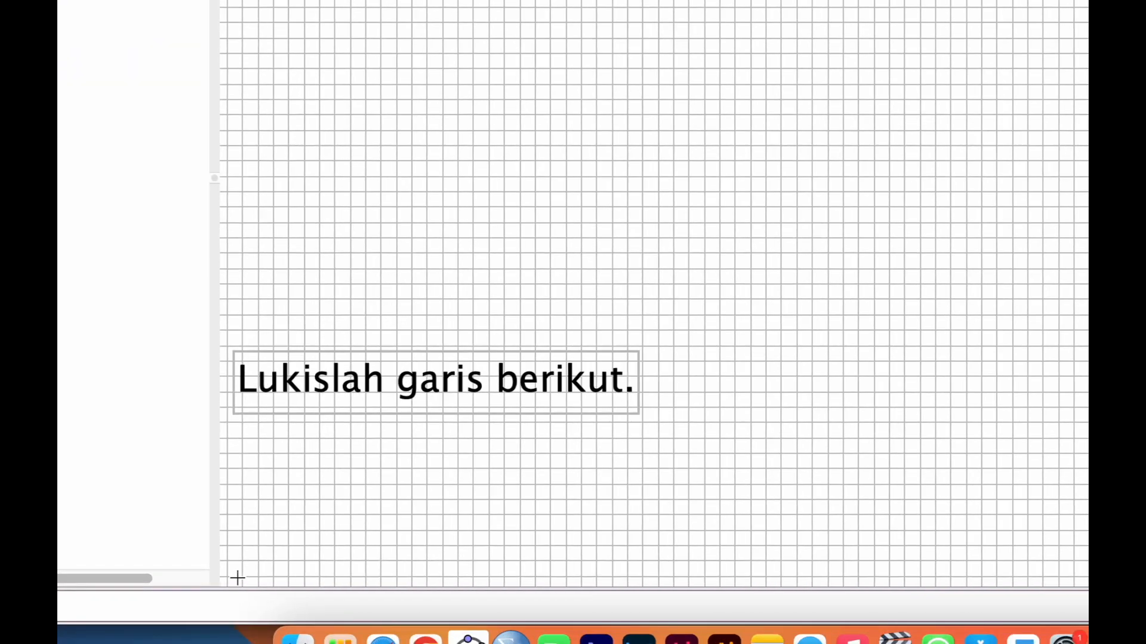
scroll(237, 578, "up", 10)
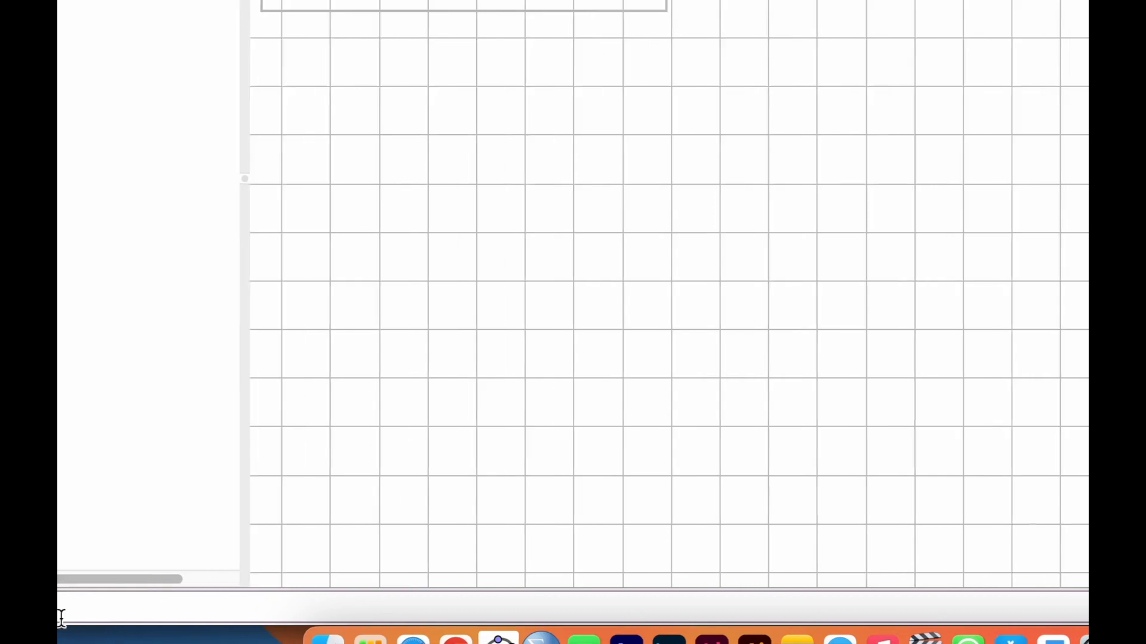
type("1")
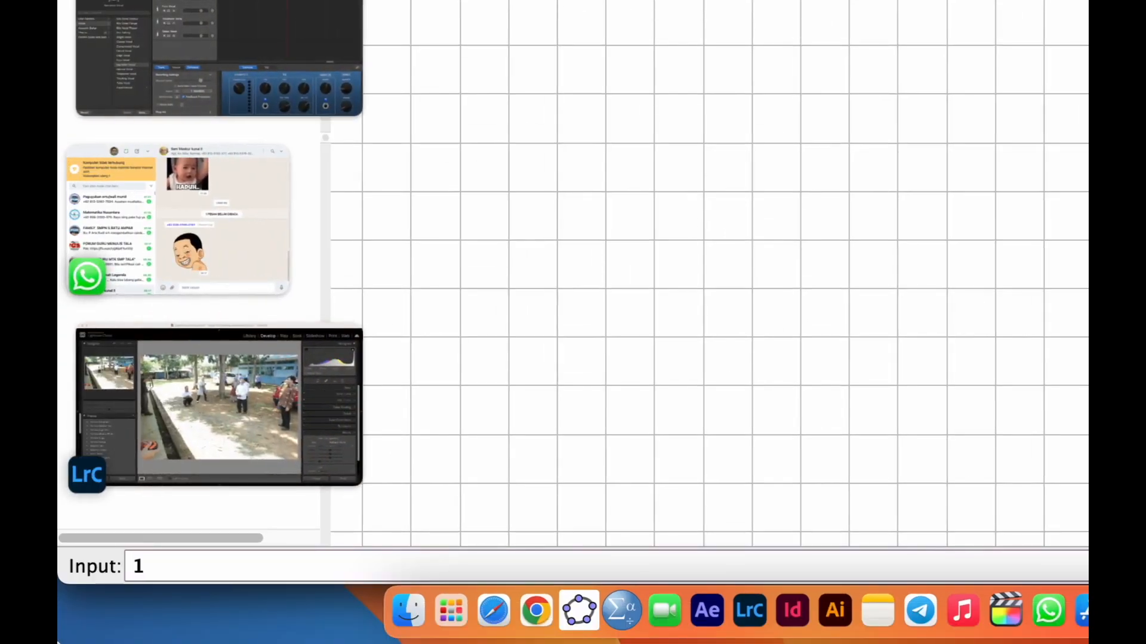
key("BackSpace")
type("1")
key("BackSpace")
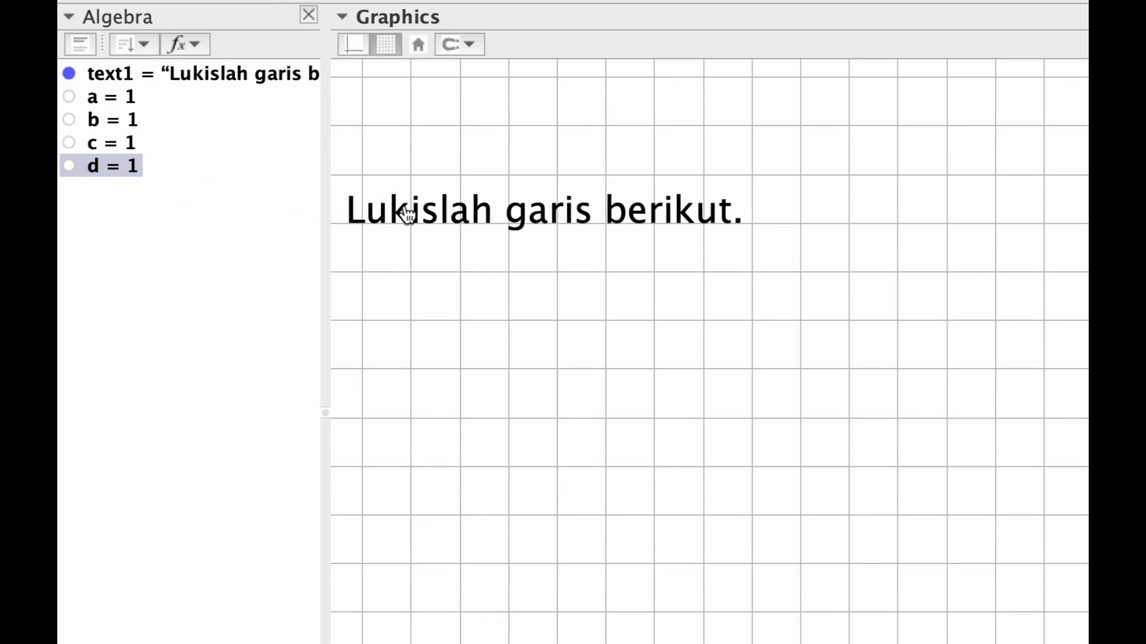
left_click_drag(404, 209, 412, 105)
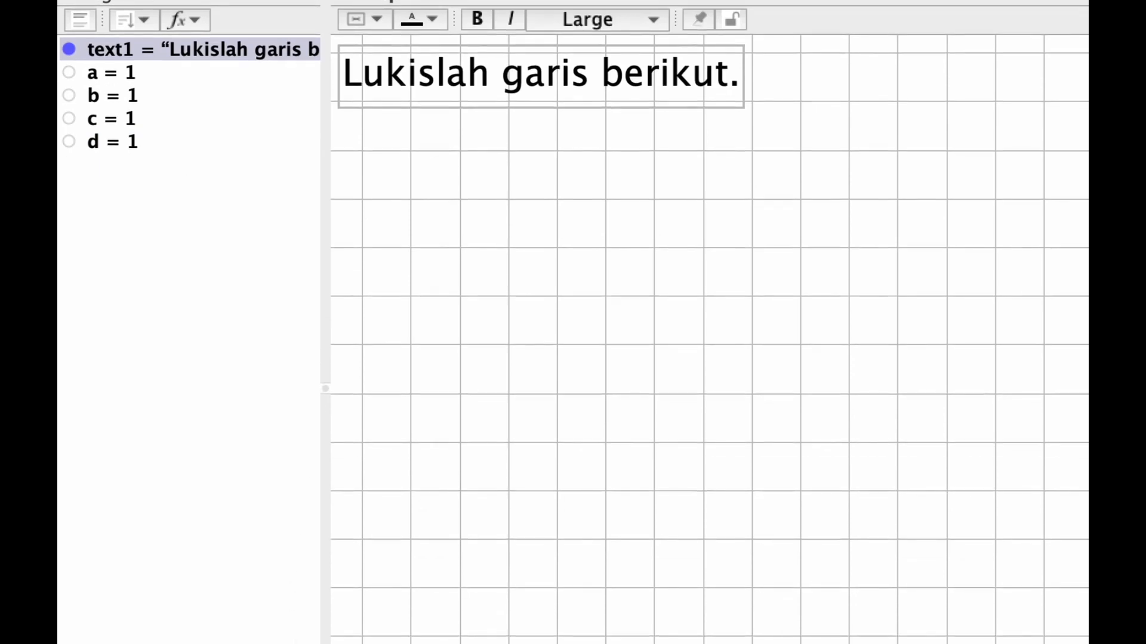
Step: Create the list {"Titik Potong Sumbu X (Titik A)","("a","b")"} for the x-axis intersection
left_click(225, 549)
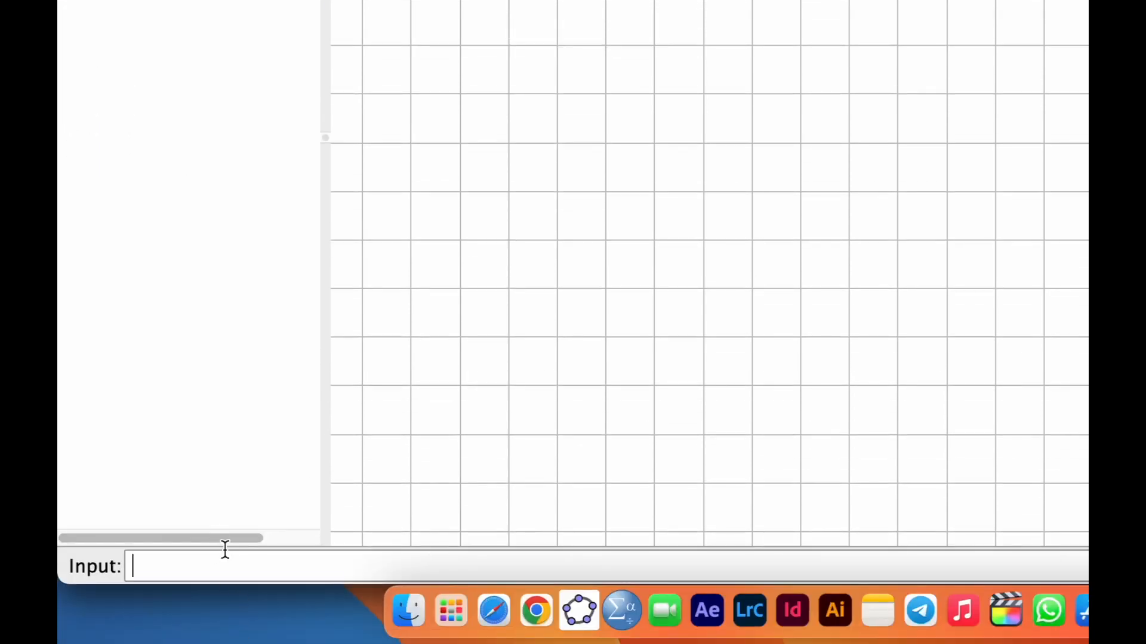
type("{\"Titik Po")
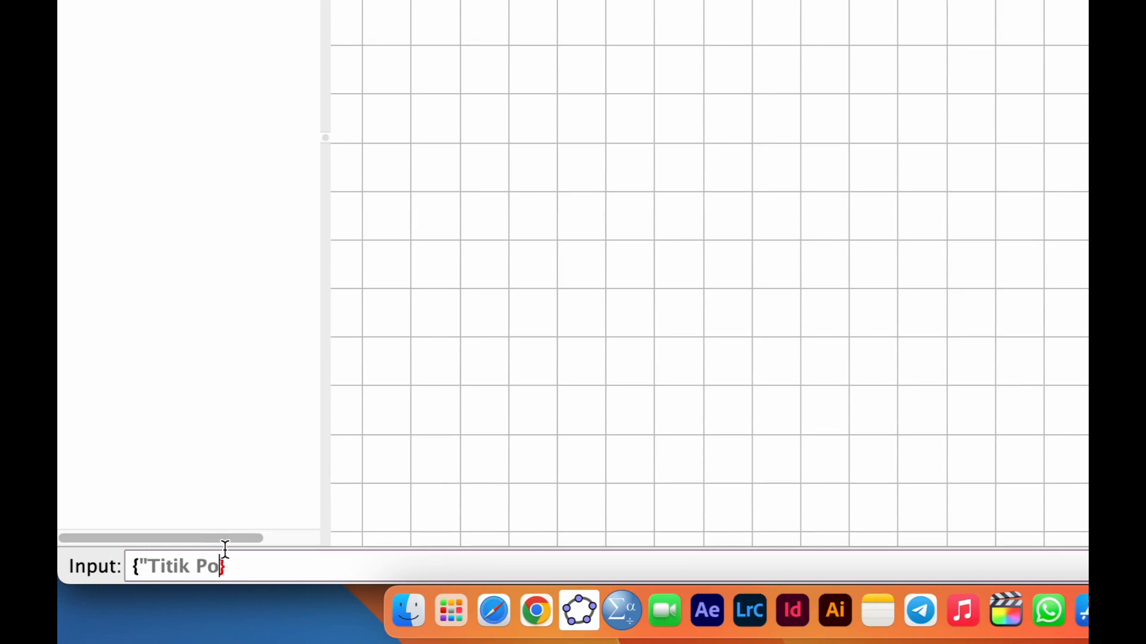
type("toh")
key("BackSpace")
key("BackSpace")
type("ng Sum")
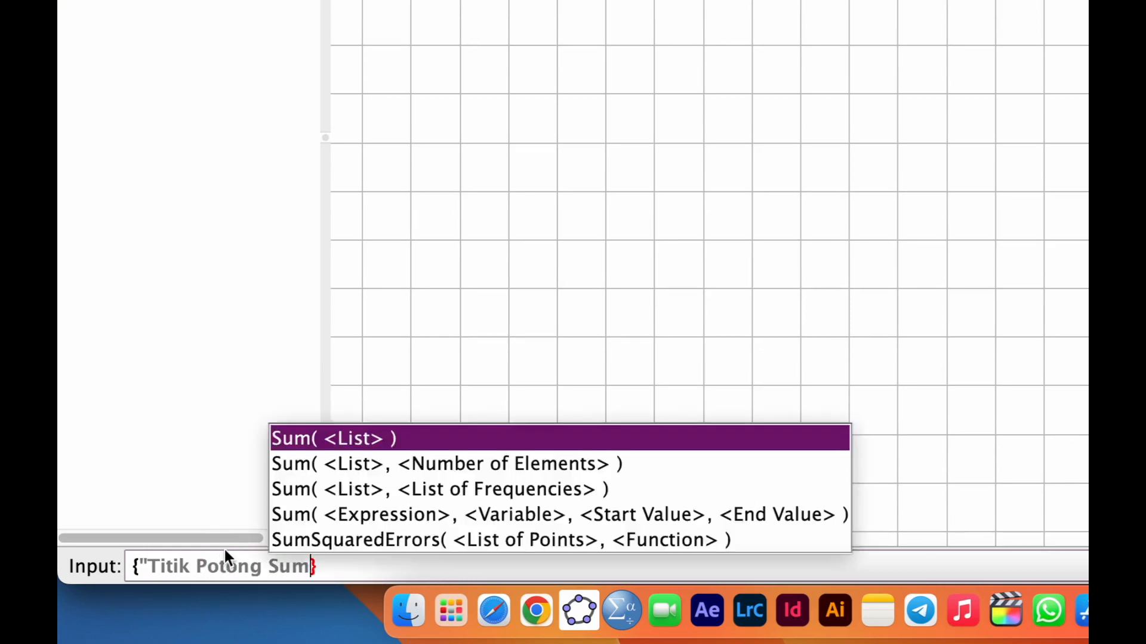
type("bu X")
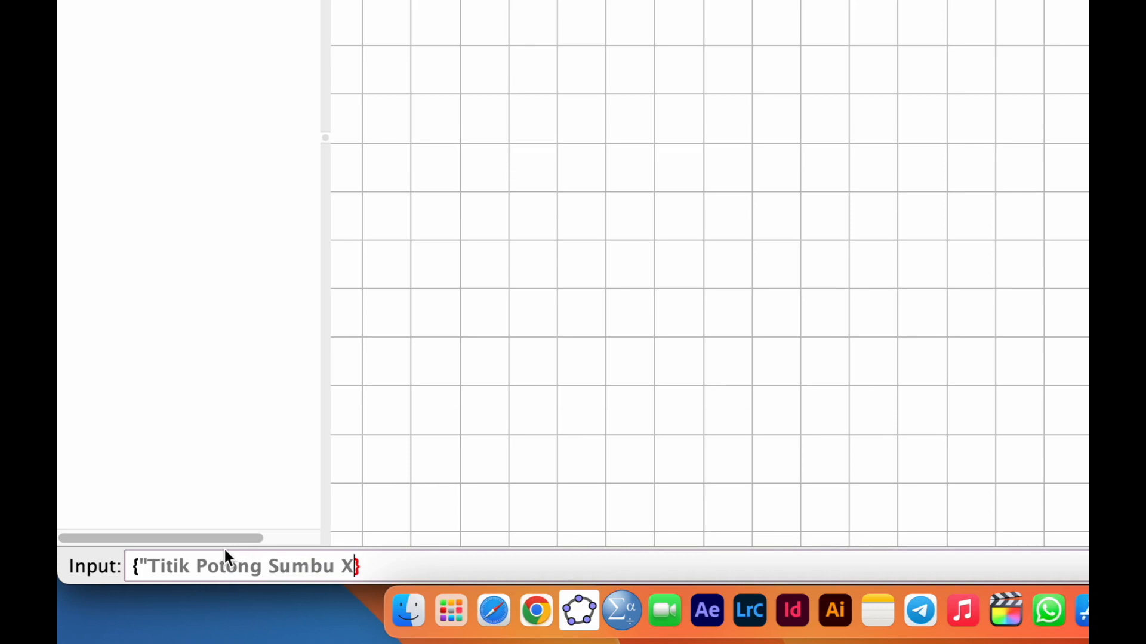
type(" (T")
type("itik A")
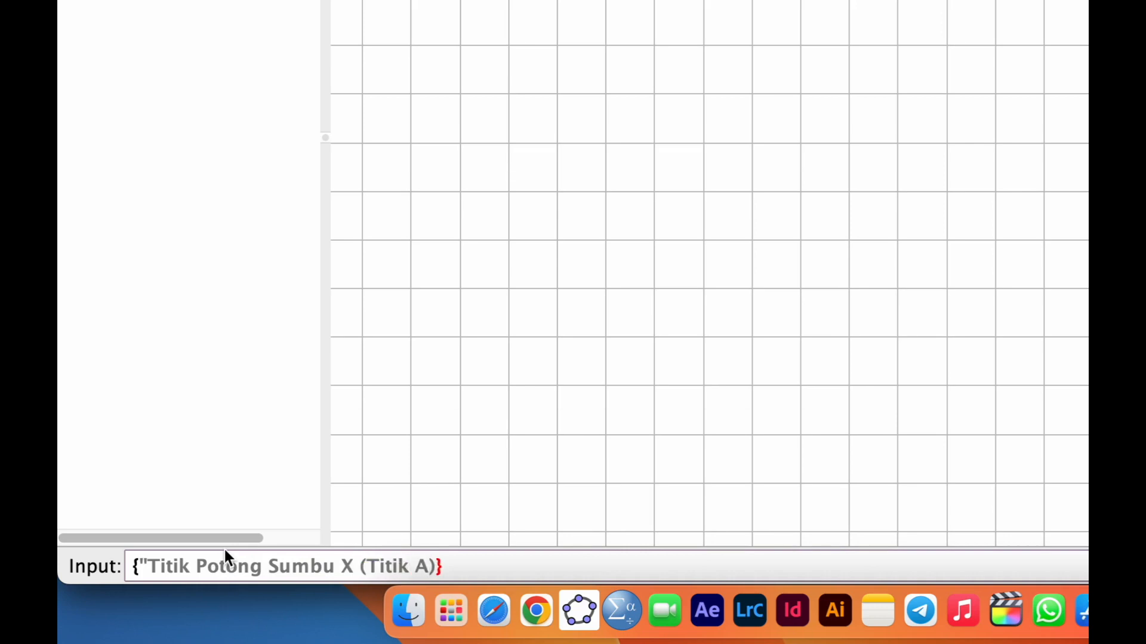
key("End")
key("Left")
type("\",\"(\"a\",\"b")
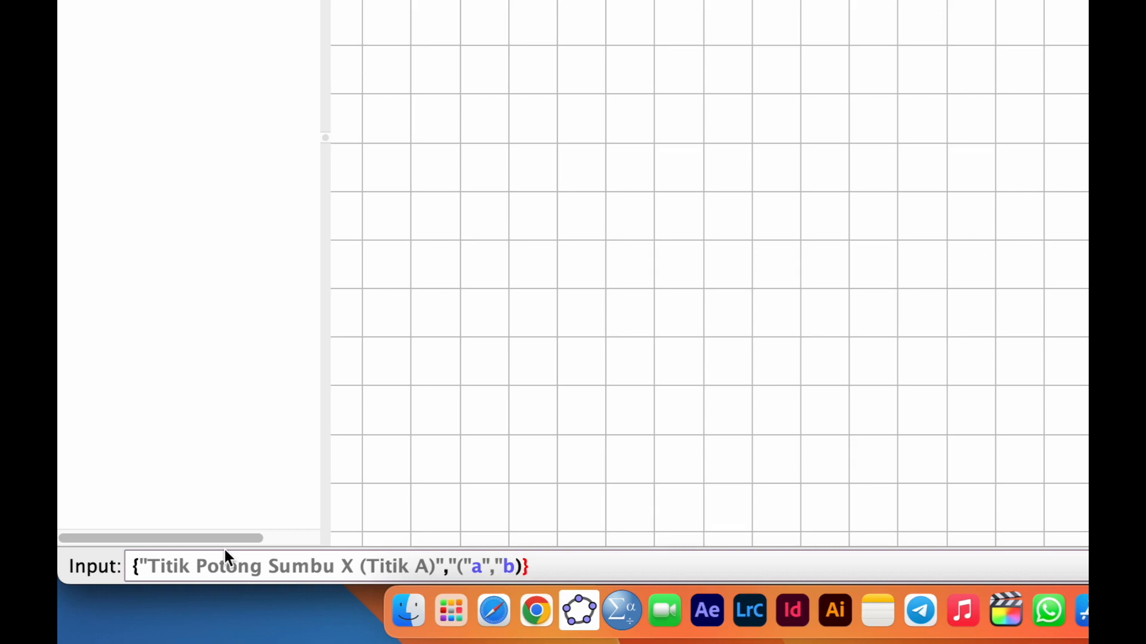
type("\")\"")
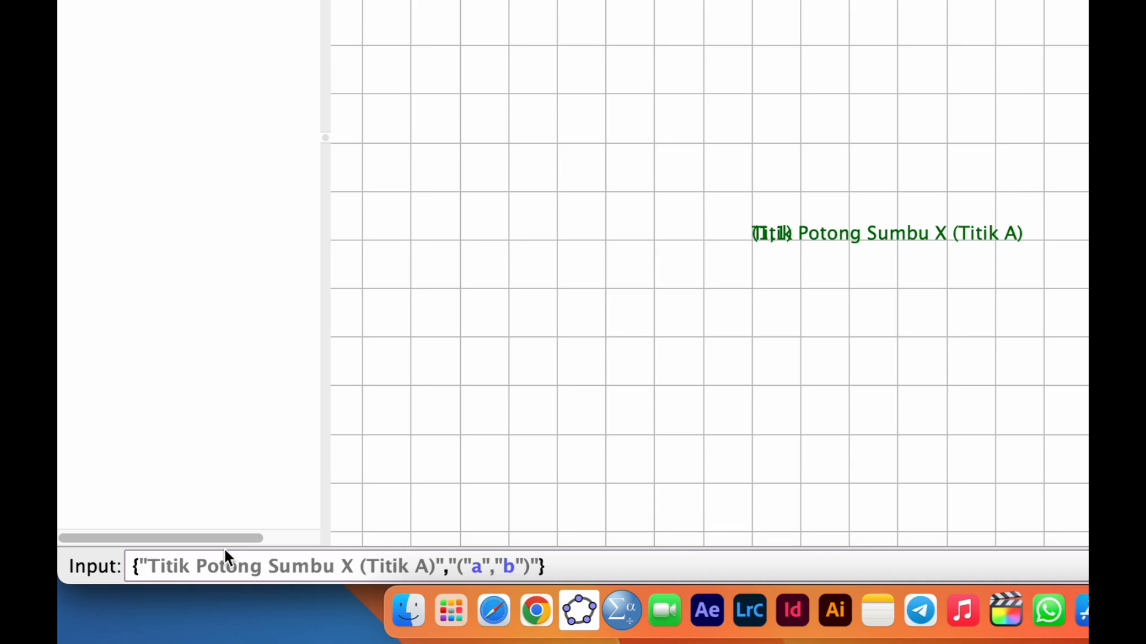
key("Return")
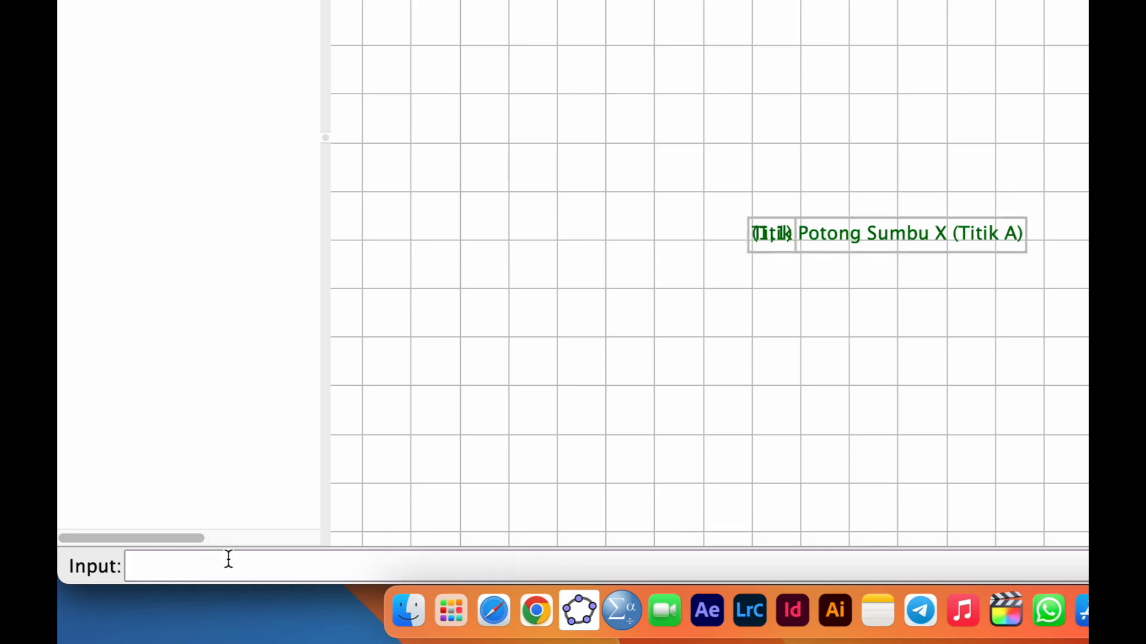
Step: Create the list {"Titik Potong Sumbu Y (Titik B)","("c","d")"} for the y-axis intersection
type("{\"Titik Po")
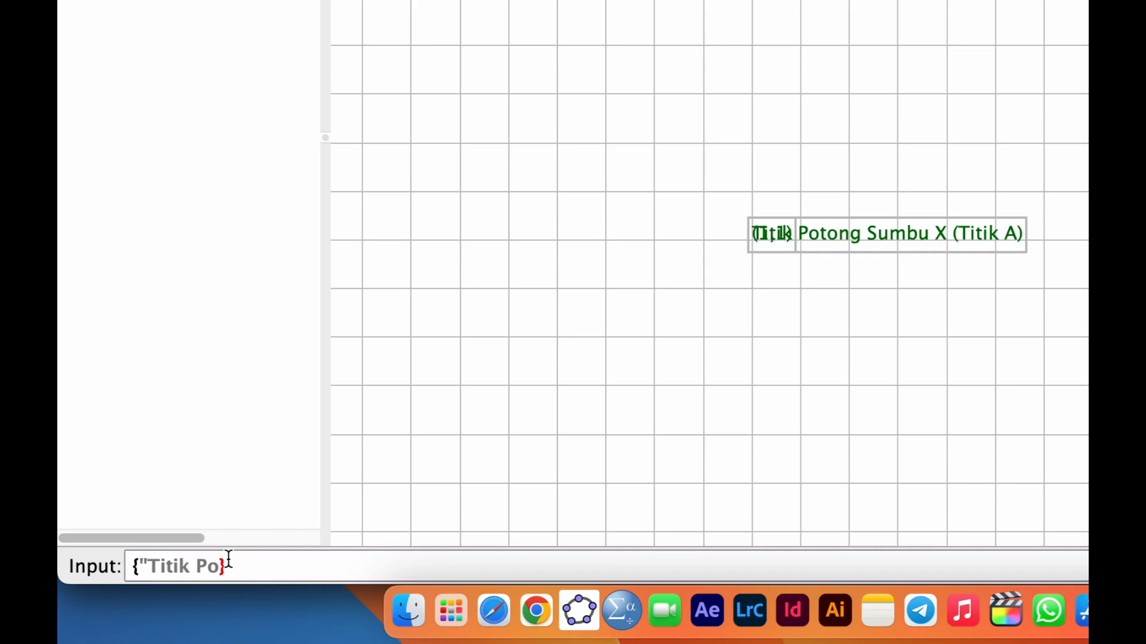
type("tong U")
key("BackSpace")
type("Sumbu")
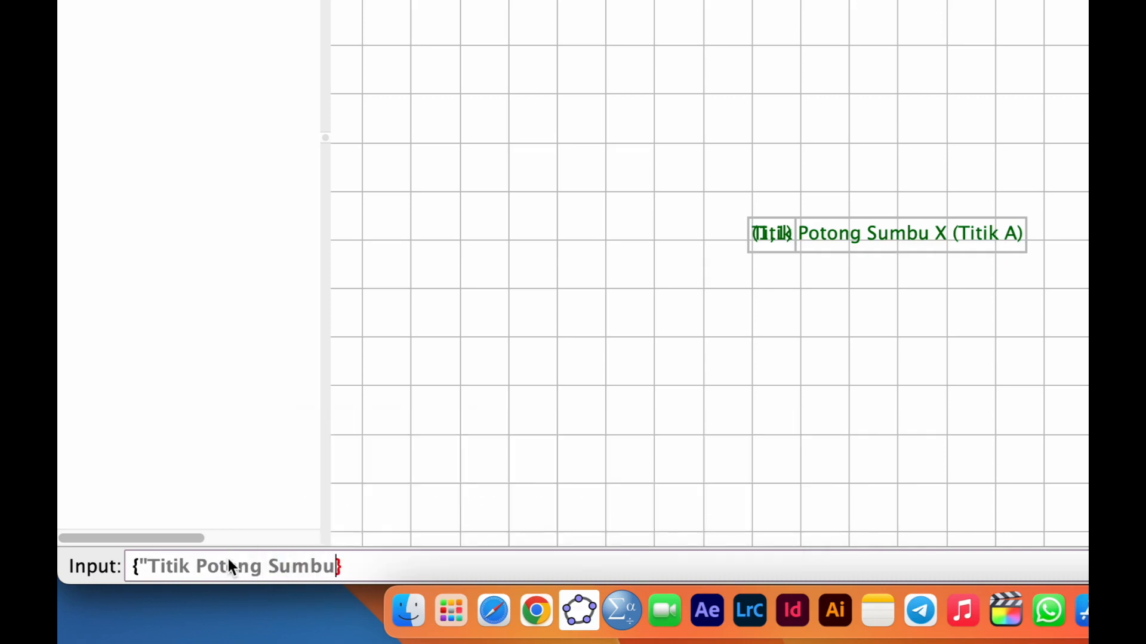
type(" Y (Titik")
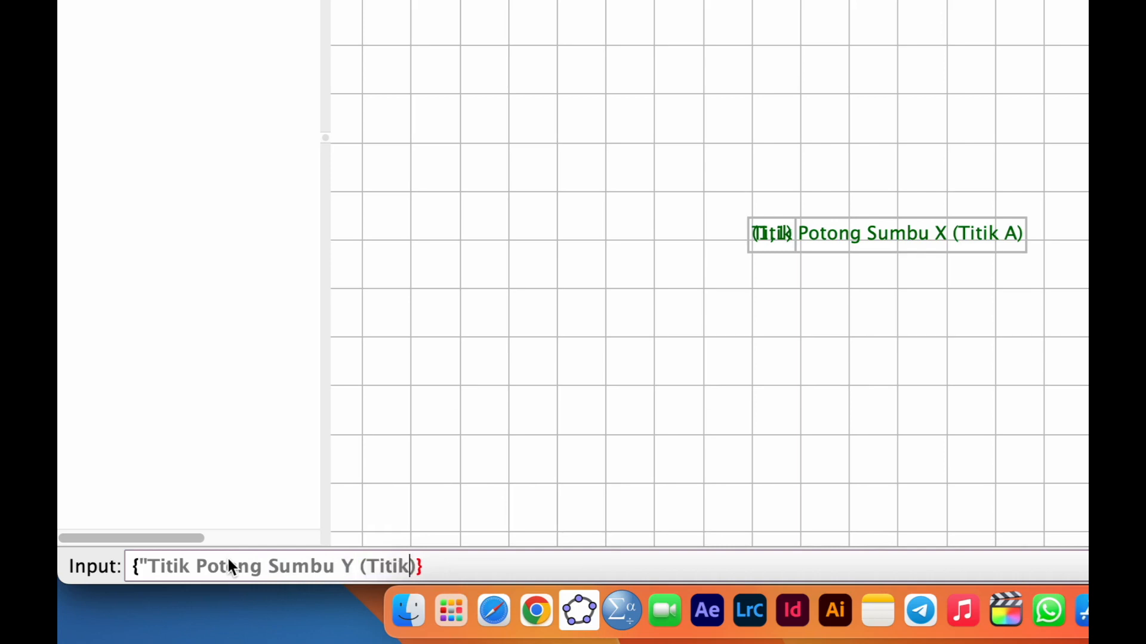
type(" B")
type(")")
type("\",\"")
type("(\"")
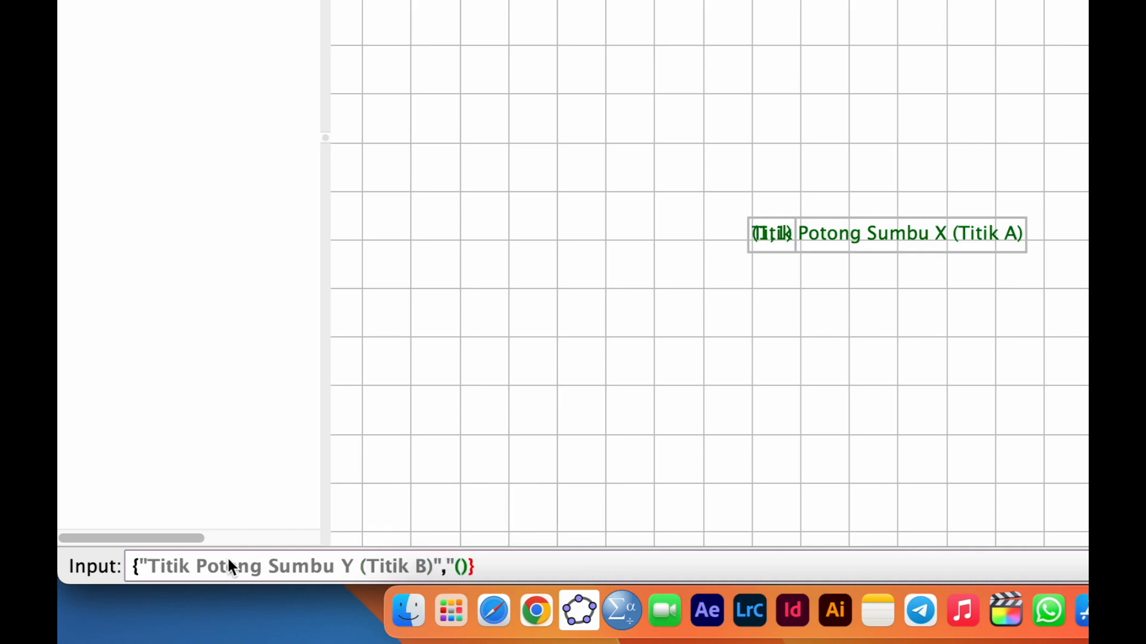
type("c\",\"d\"")
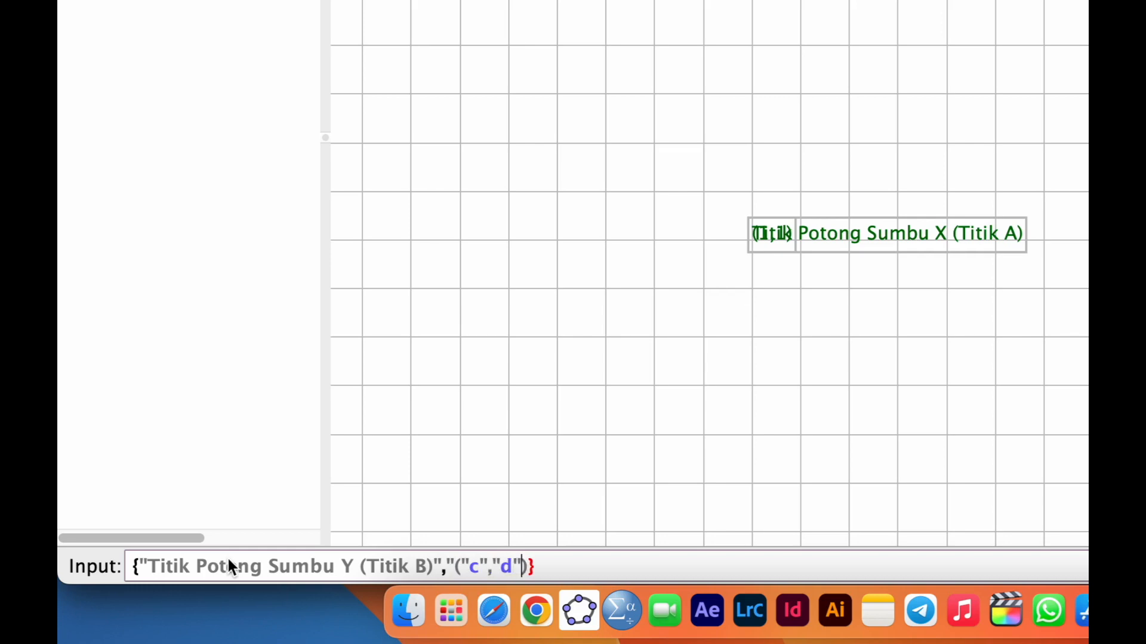
key("Right")
type("\"")
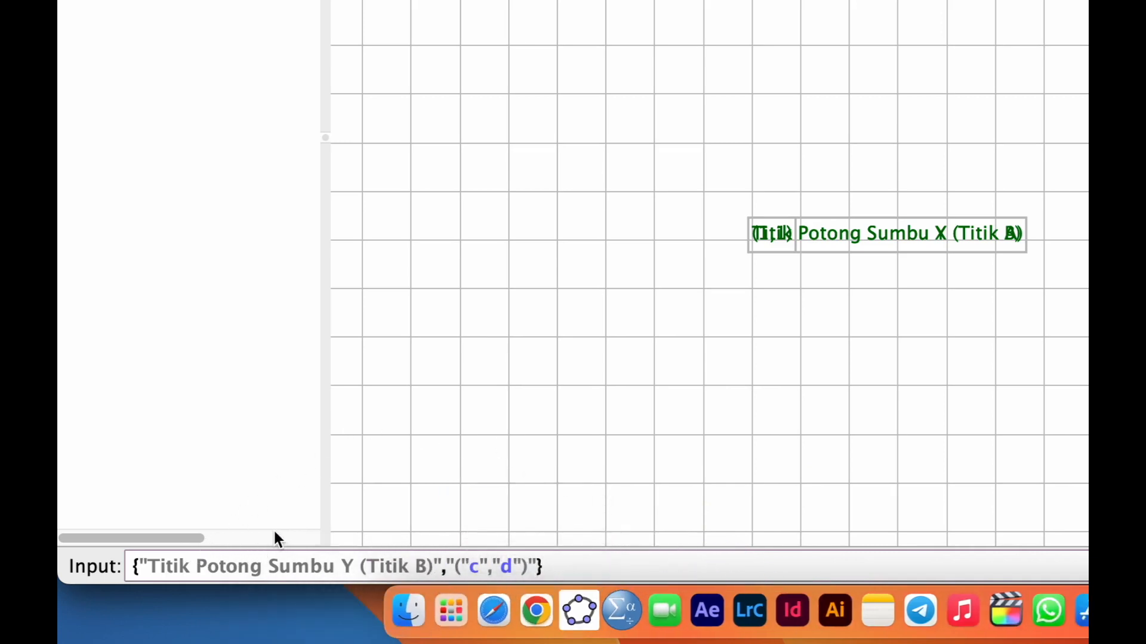
key("Return")
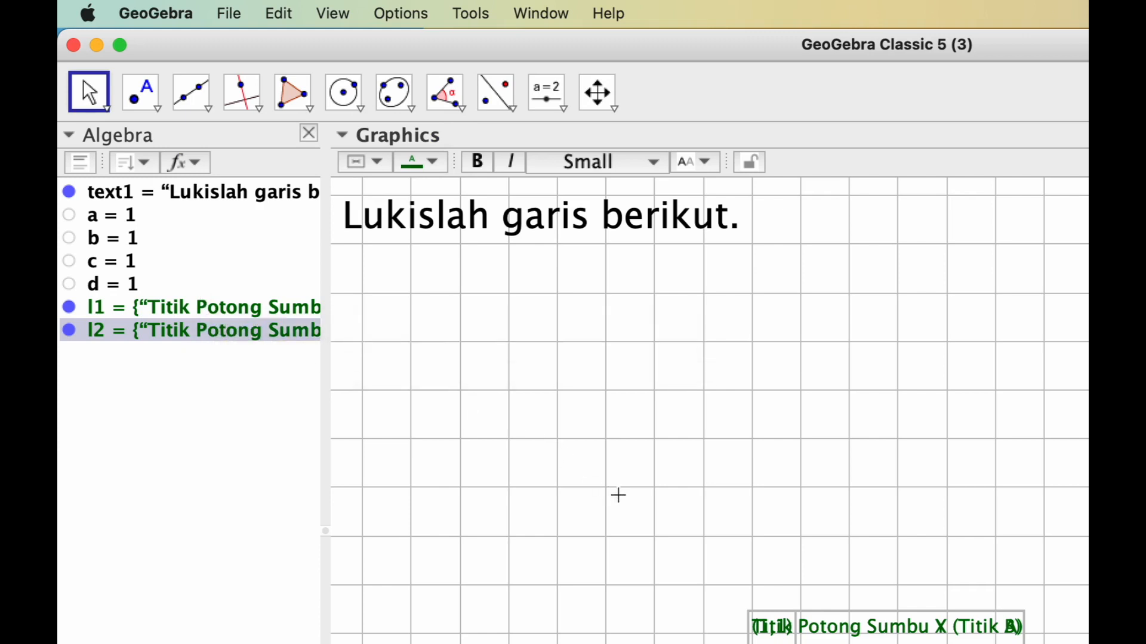
Step: Hide both lists in the graphics view and create a bordered TableText from l1 and l2
left_click(71, 307)
left_click(67, 329)
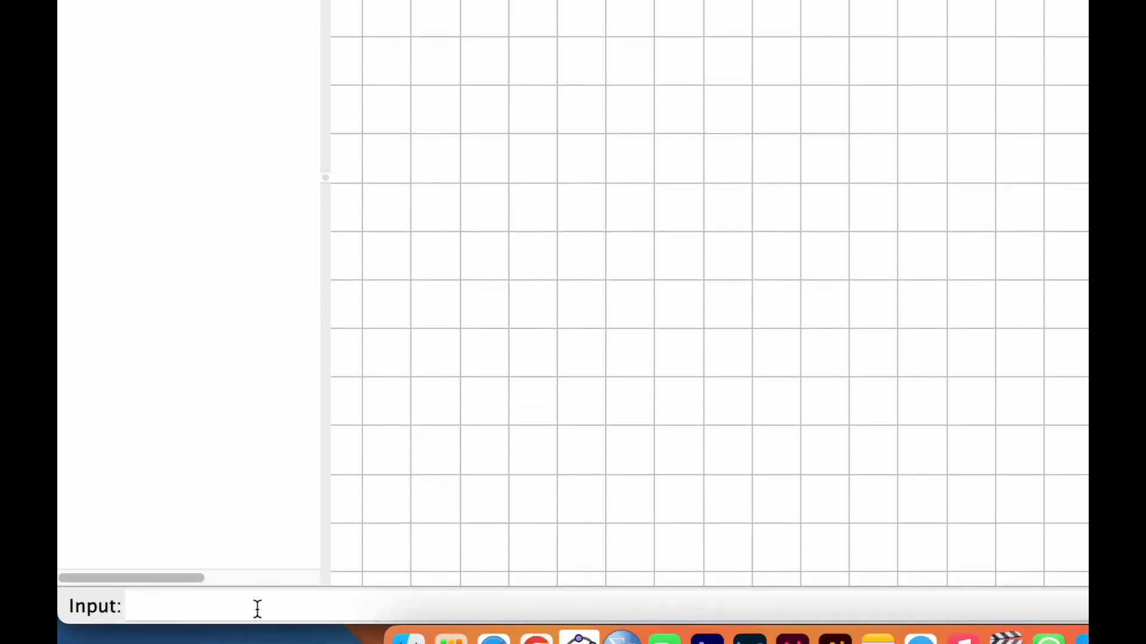
left_click(257, 608)
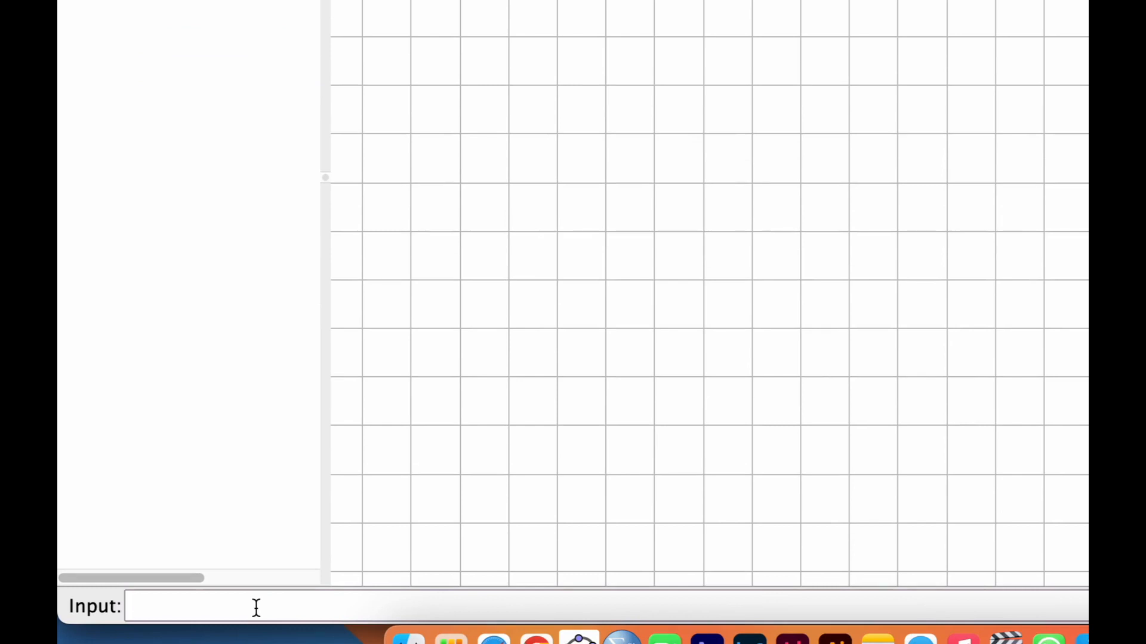
type("Tab")
key("Return")
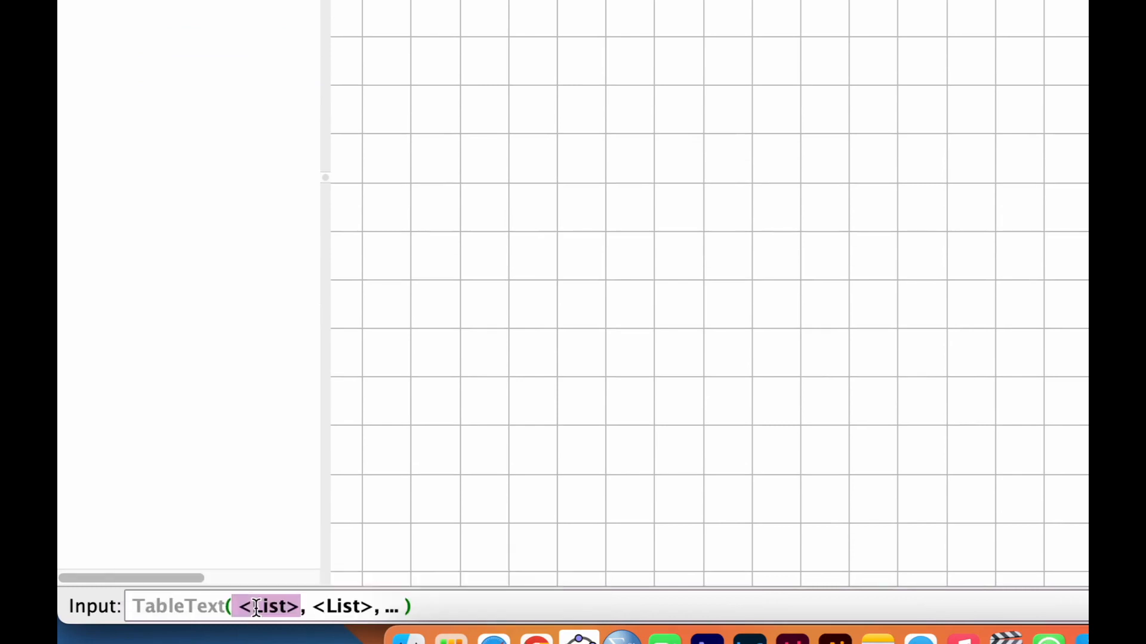
type("l1")
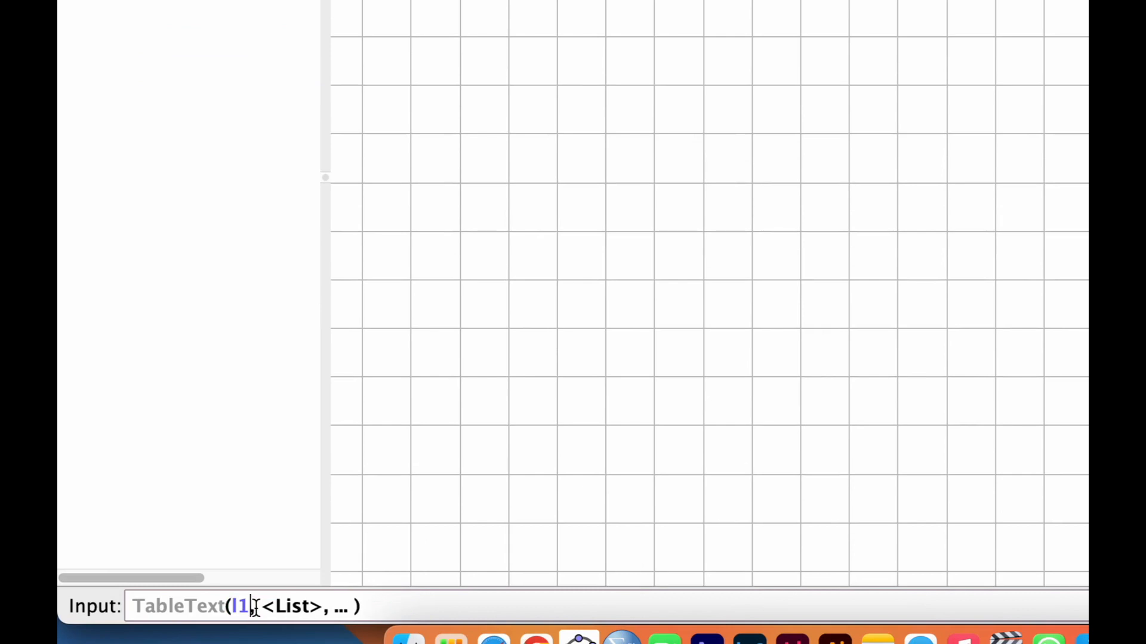
key("Tab")
type("l2")
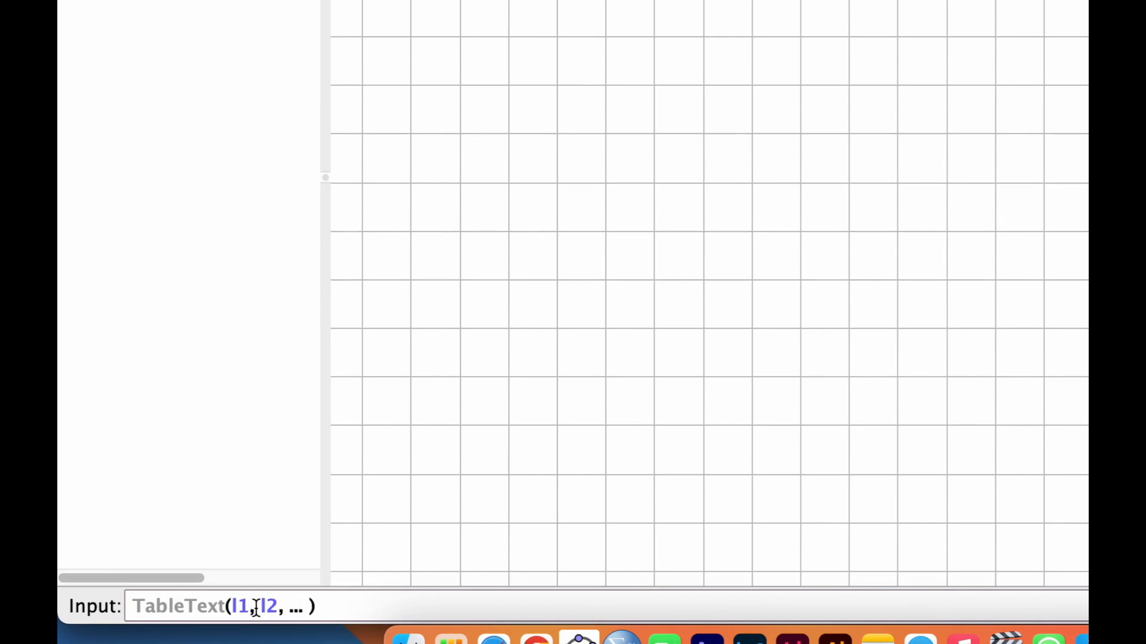
key("Tab")
type("\"")
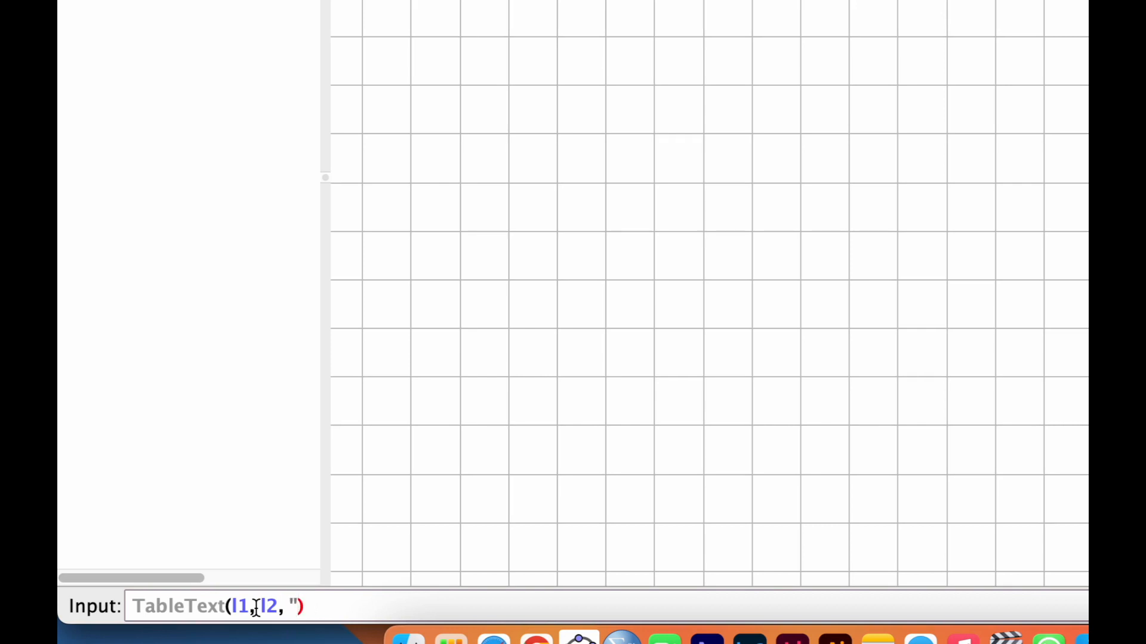
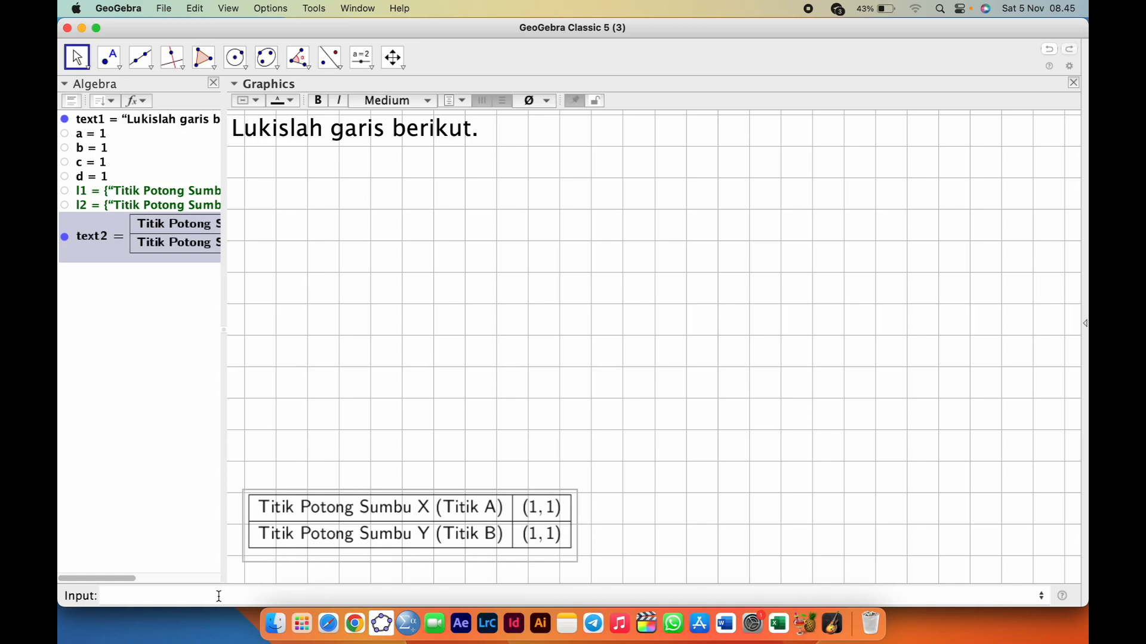
Step: Create the text "Titik potong sumbu Y" and place it above the table
left_click(219, 597)
type("\"")
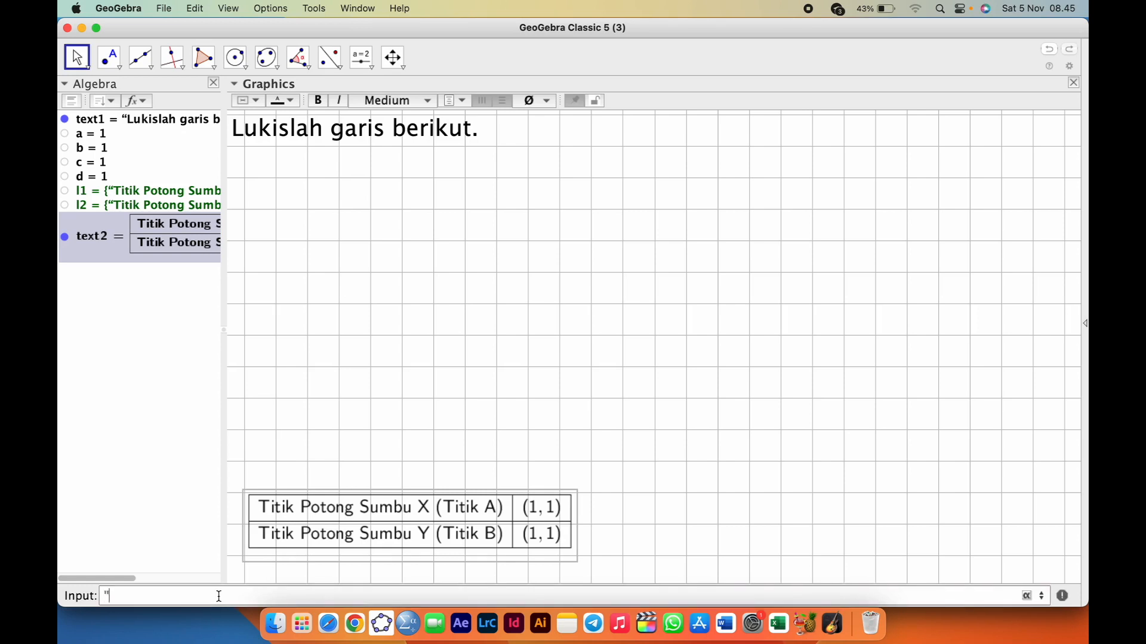
type("Titik potong sumbu Y\"")
key("Return")
left_click_drag(682, 212, 276, 417)
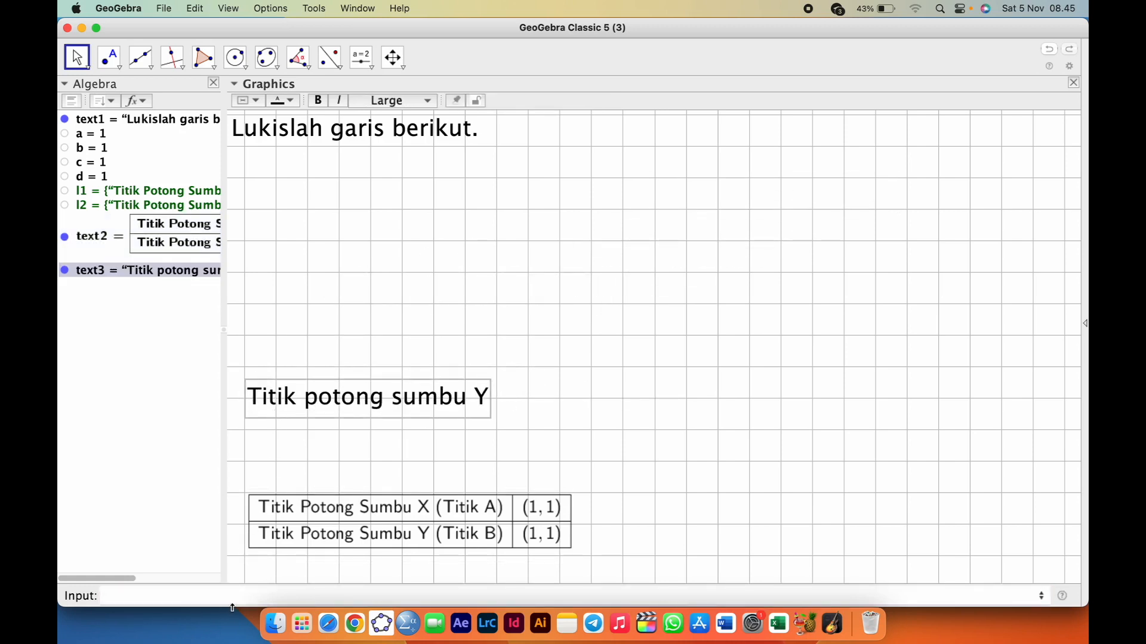
Step: Create the text "Titik potong sumbu X", place it above the "Titik potong sumbu Y" text, and align the left edges of both
left_click(242, 590)
type("\"Titiik")
key("BackSpace")
key("BackSpace")
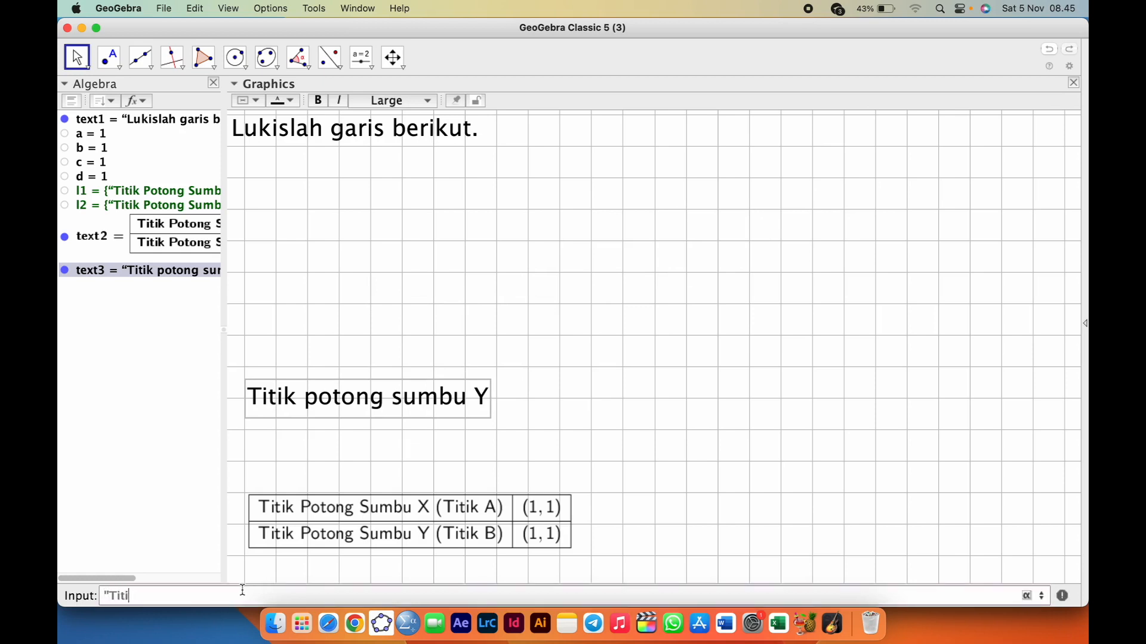
type("k potong sumbu X")
key("Return")
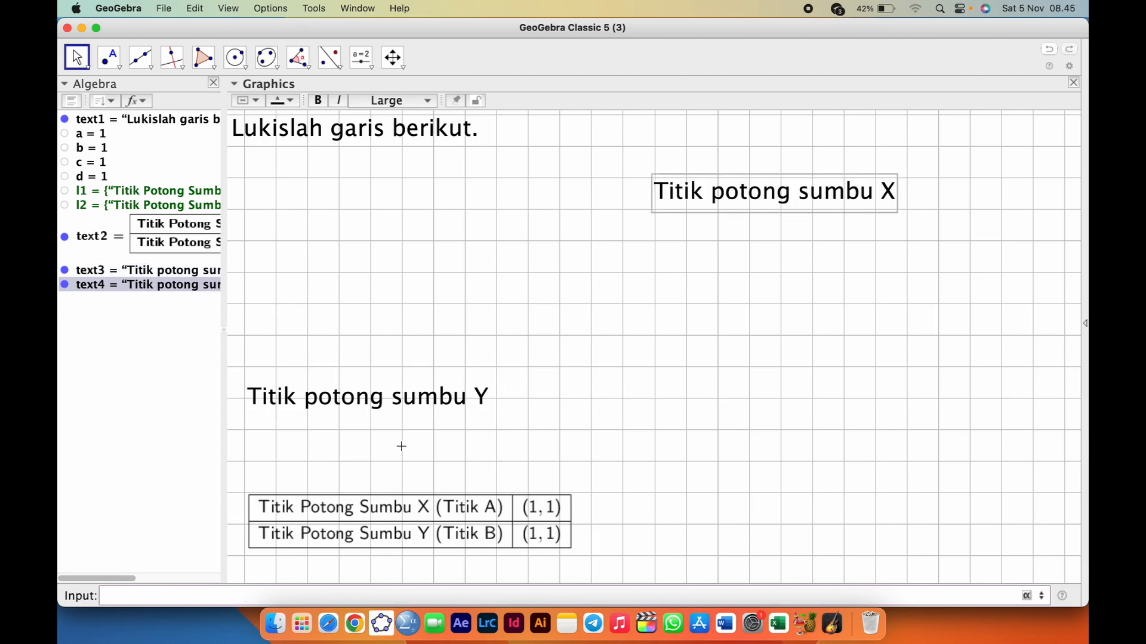
left_click_drag(671, 189, 265, 230)
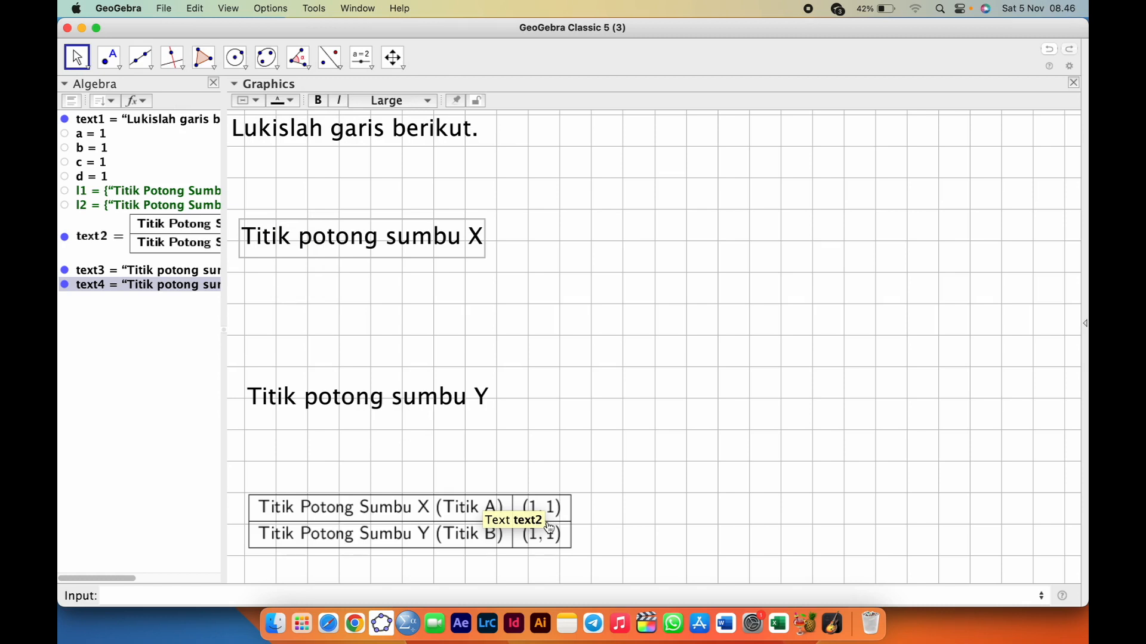
left_click(401, 399)
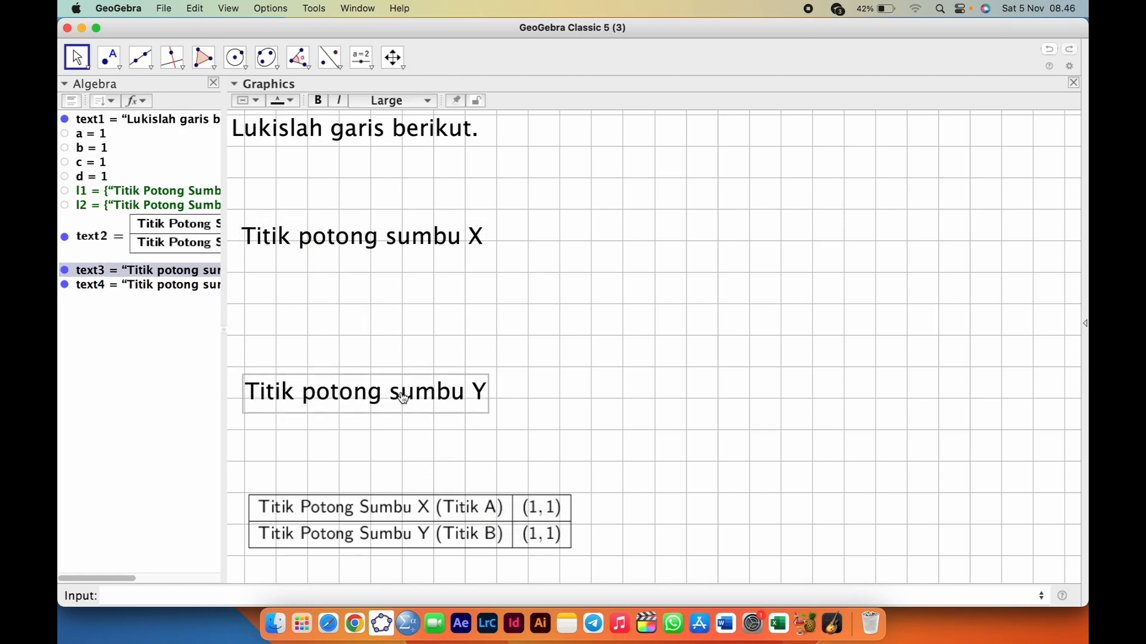
left_click(333, 246)
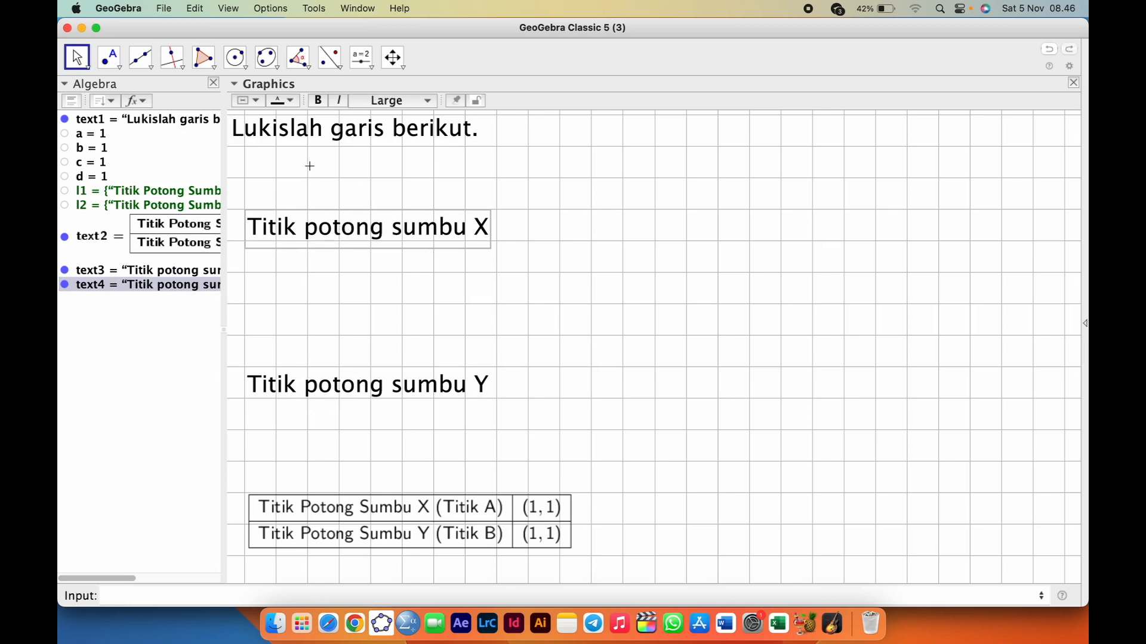
Step: Add an input box without a caption, linked to a, below the "Titik potong sumbu X" text
left_click(370, 67)
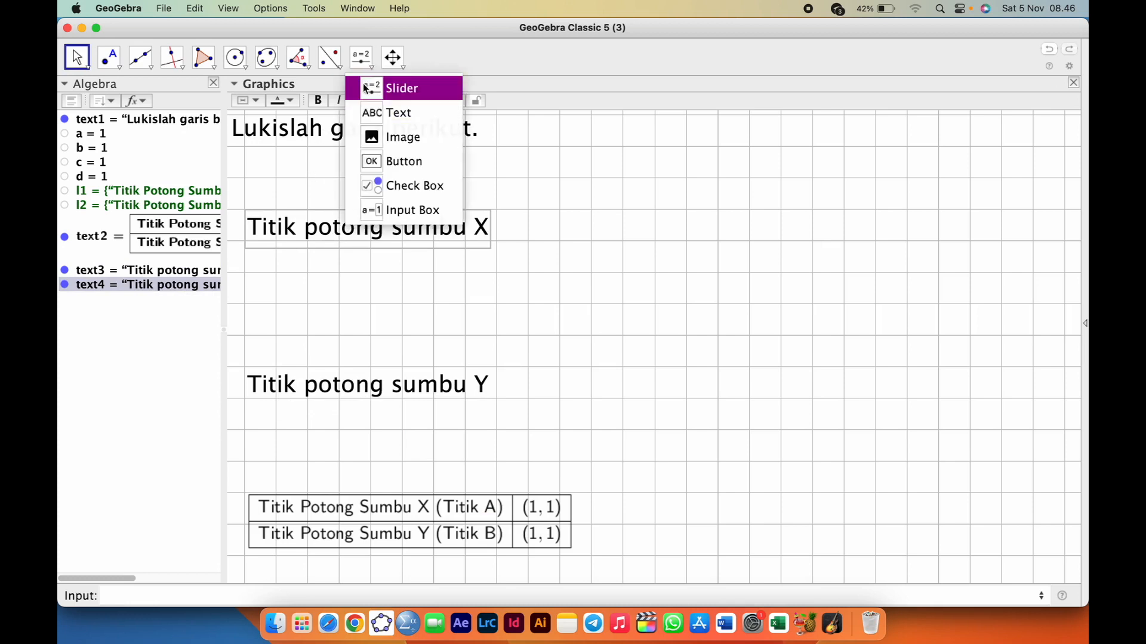
left_click(417, 211)
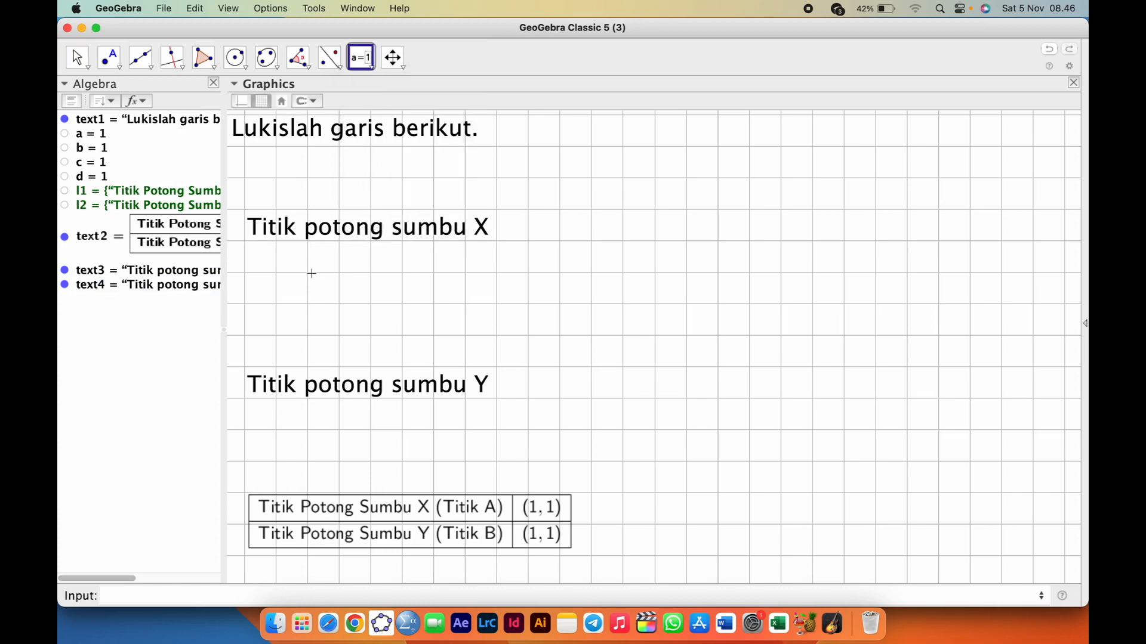
left_click(267, 266)
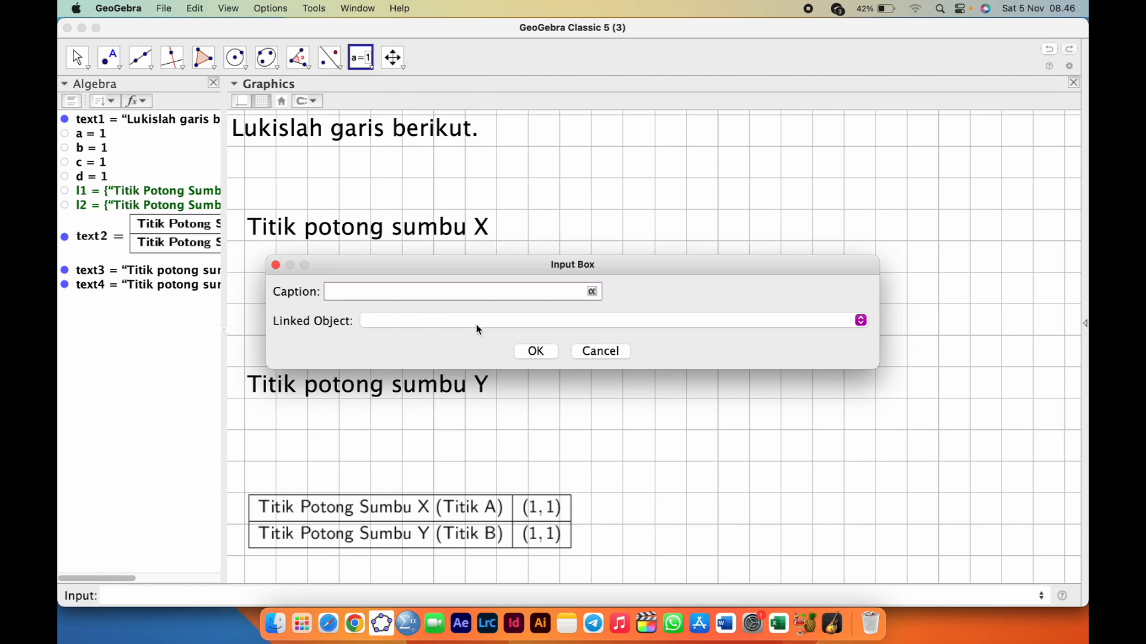
left_click(584, 324)
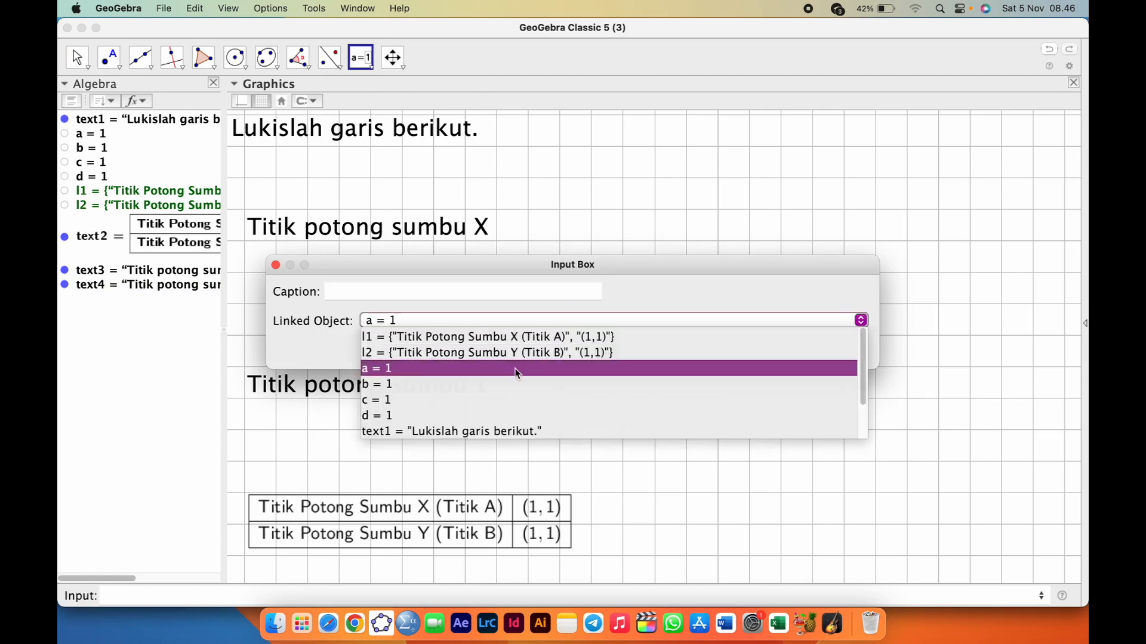
left_click(514, 368)
left_click(540, 352)
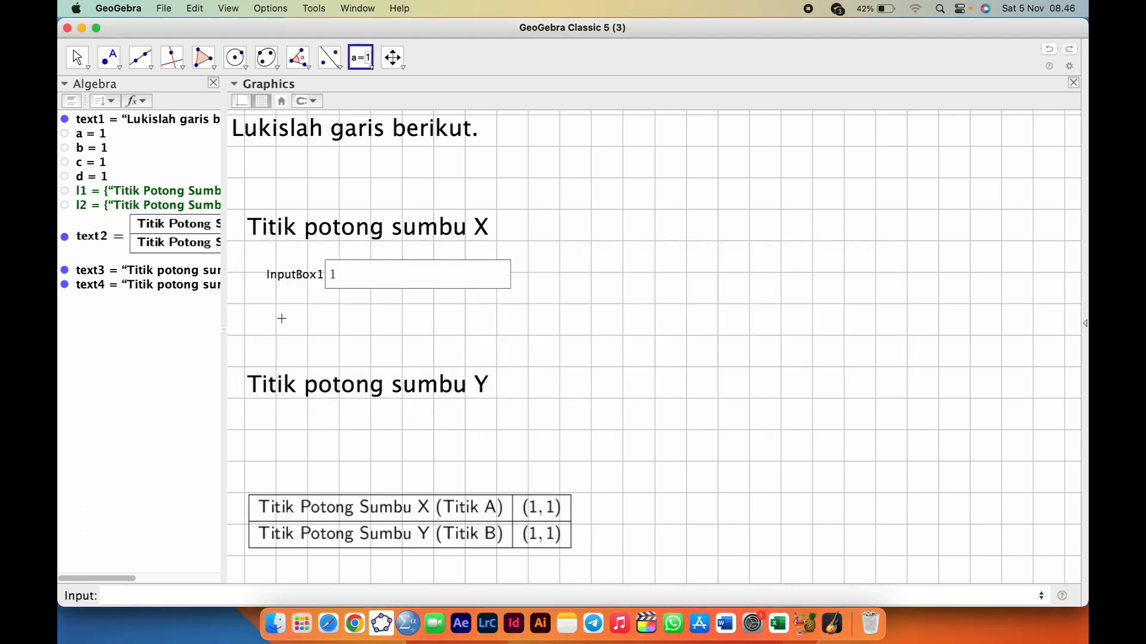
Step: Add an input box without a caption, linked to b, below the first input box under "Titik potong sumbu X"
left_click(282, 318)
left_click(461, 322)
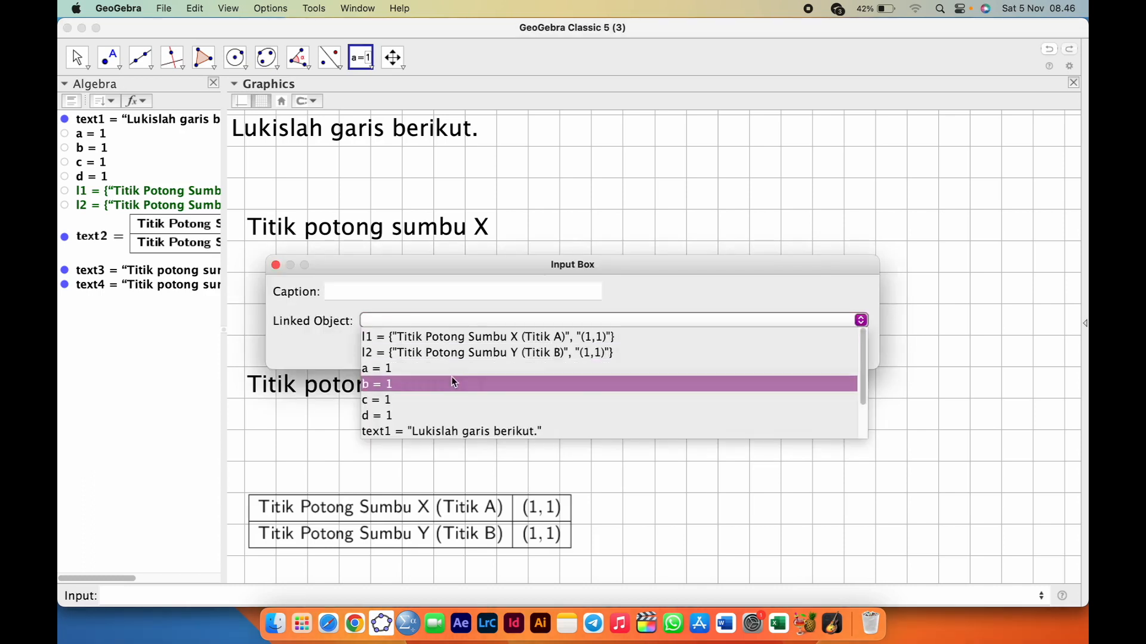
left_click(451, 378)
left_click(535, 355)
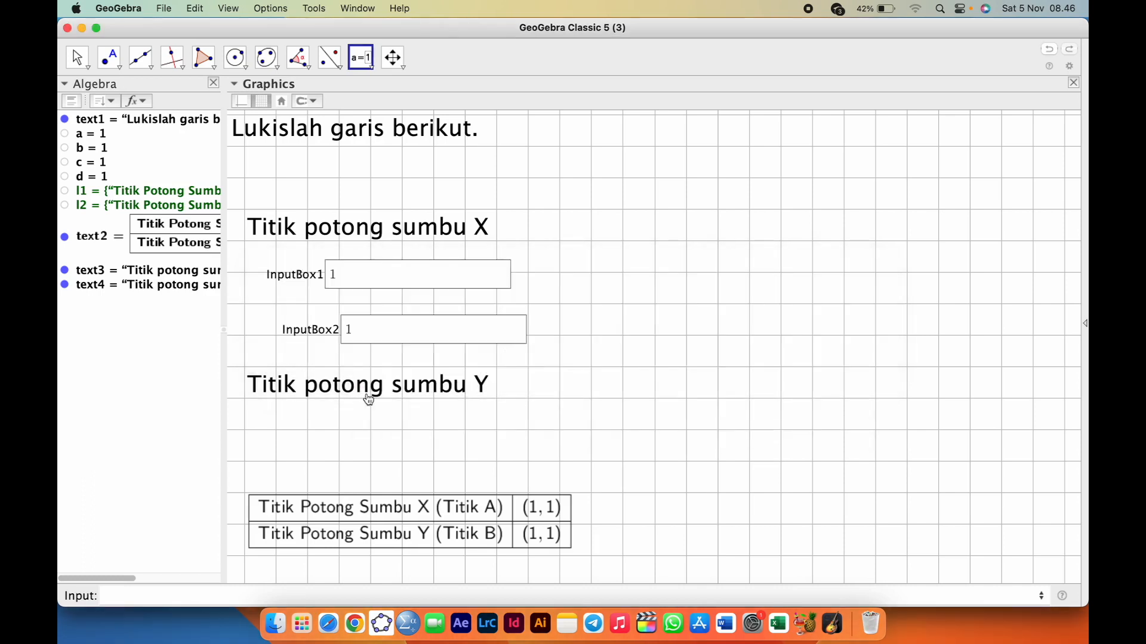
Step: Add two input boxes without captions below the "Titik potong sumbu Y" text, linked to c and d
left_click(307, 410)
left_click(460, 326)
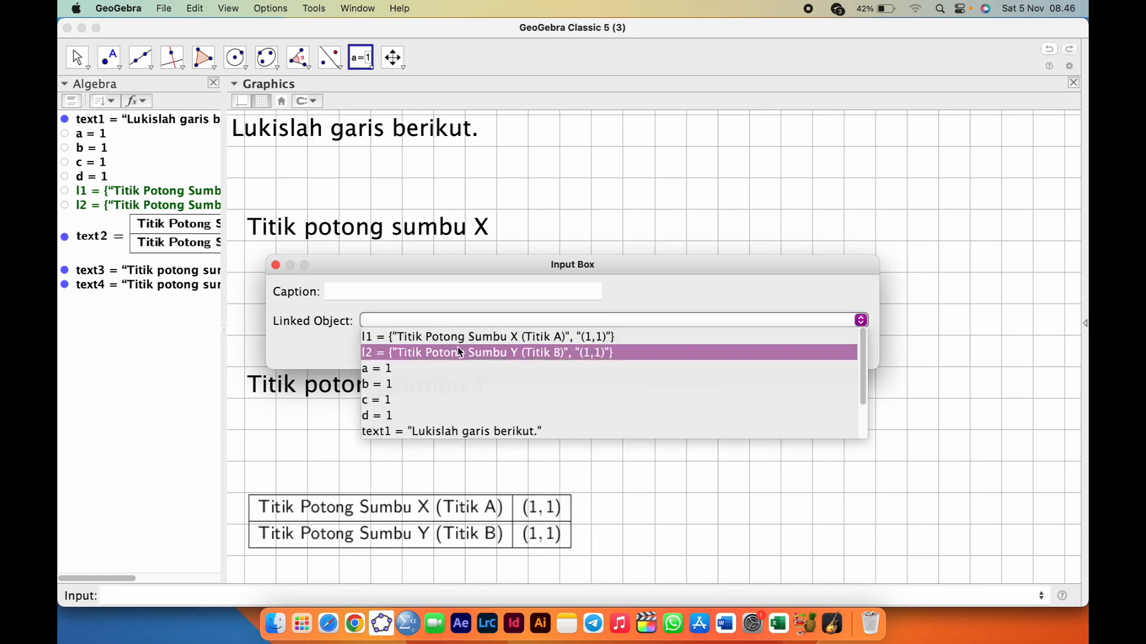
left_click(443, 397)
left_click(549, 357)
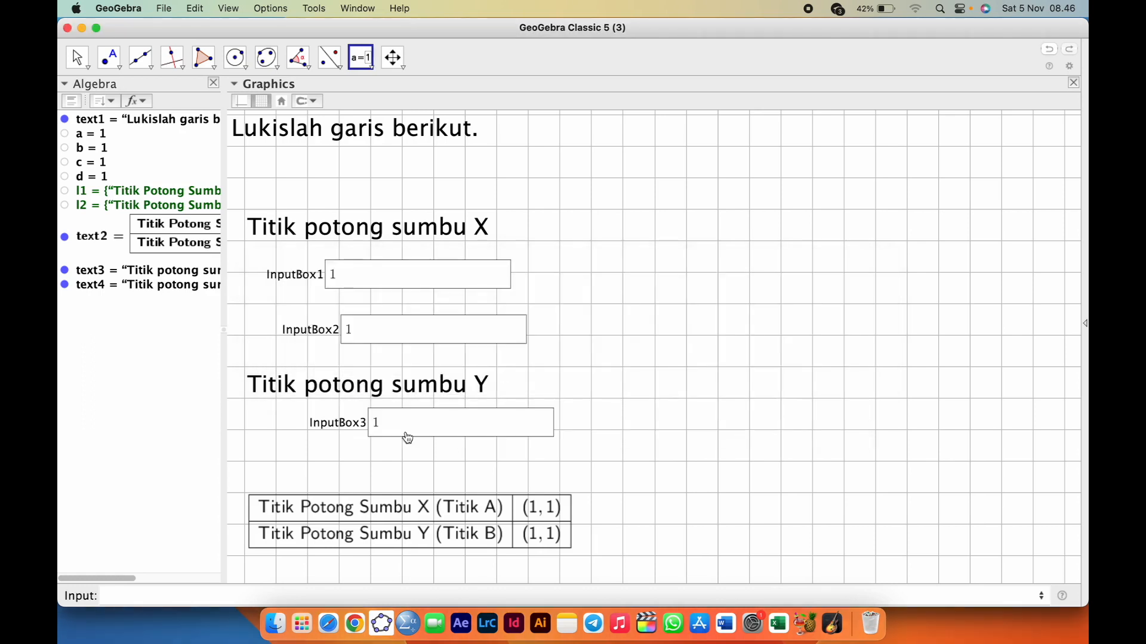
left_click(317, 448)
left_click(438, 322)
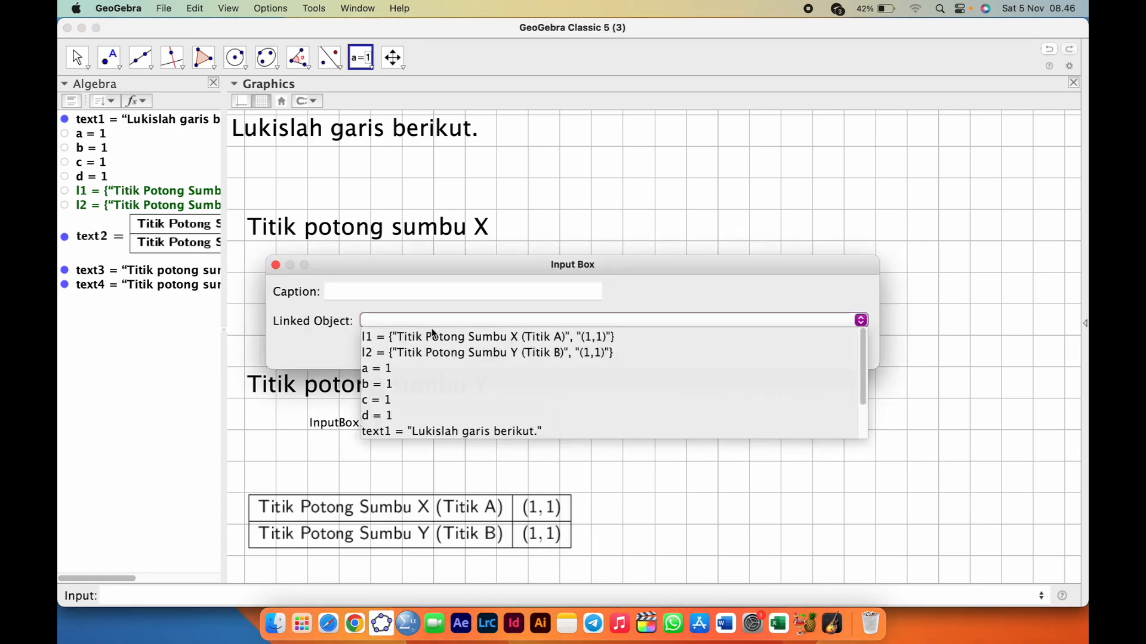
left_click(426, 412)
left_click(535, 352)
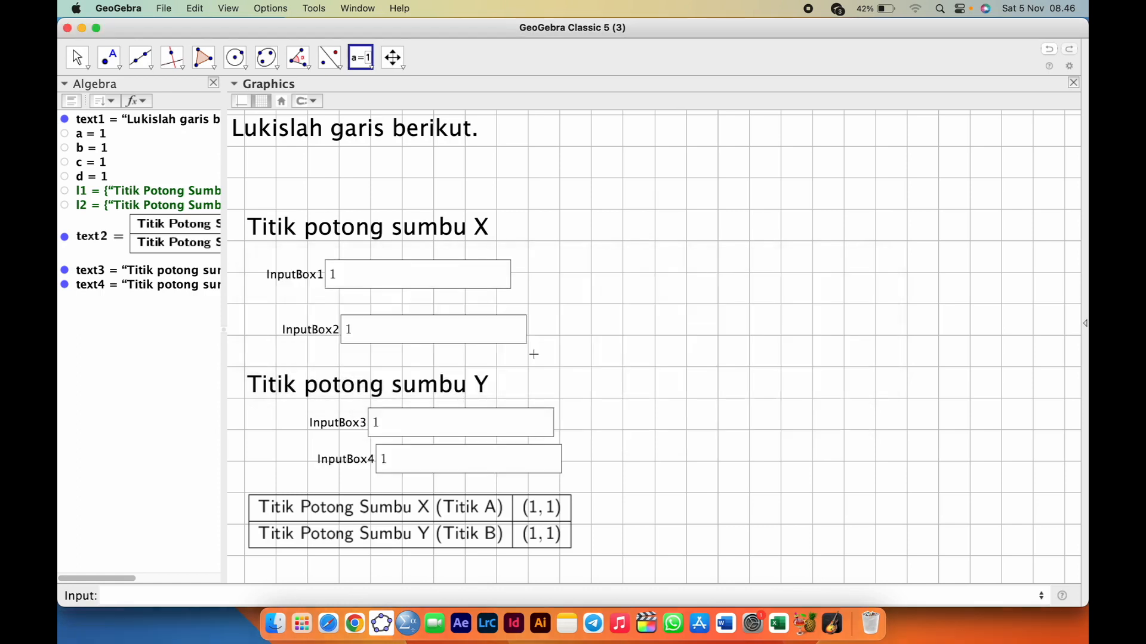
Step: Move the four input boxes so their labels align with the left edges of the two "Titik potong" headings
mouse_move(59, 5)
left_click(76, 58)
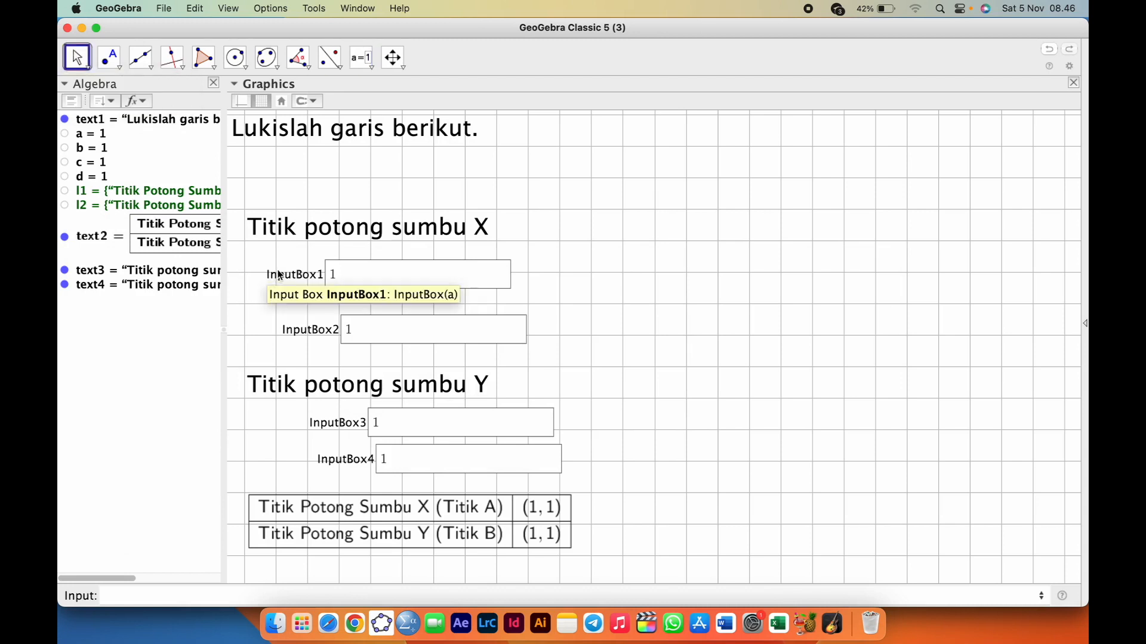
left_click_drag(285, 279, 264, 272)
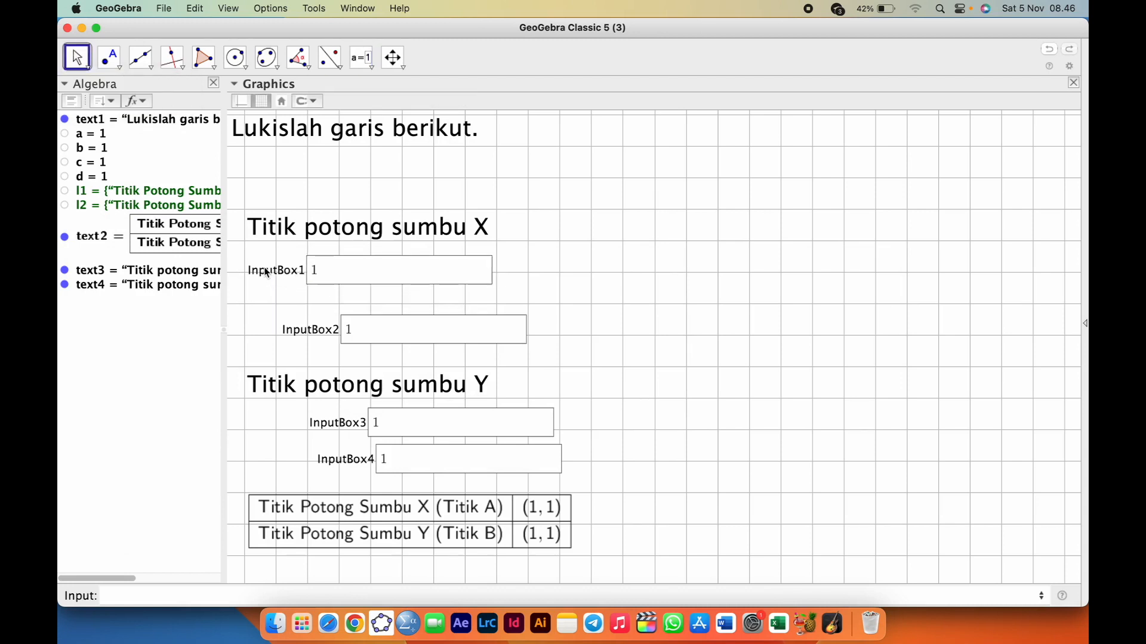
left_click_drag(306, 331, 270, 318)
left_click_drag(347, 422, 286, 425)
left_click_drag(338, 461, 267, 462)
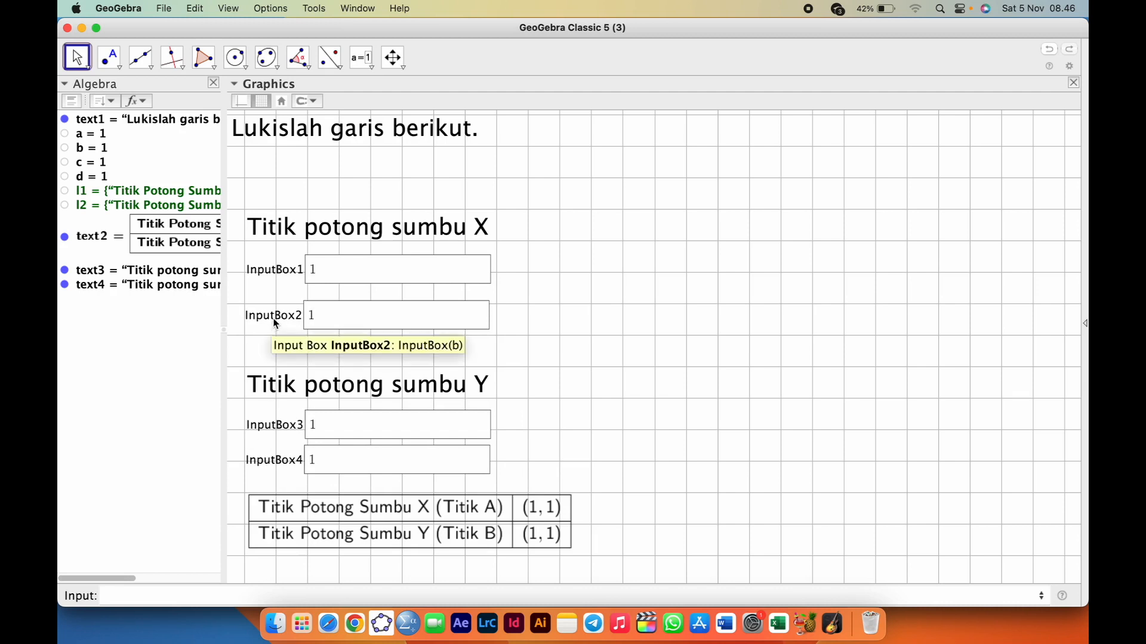
Step: Set the caption of the input boxes linked to a and c to "x ="
right_click(266, 273)
left_click(361, 411)
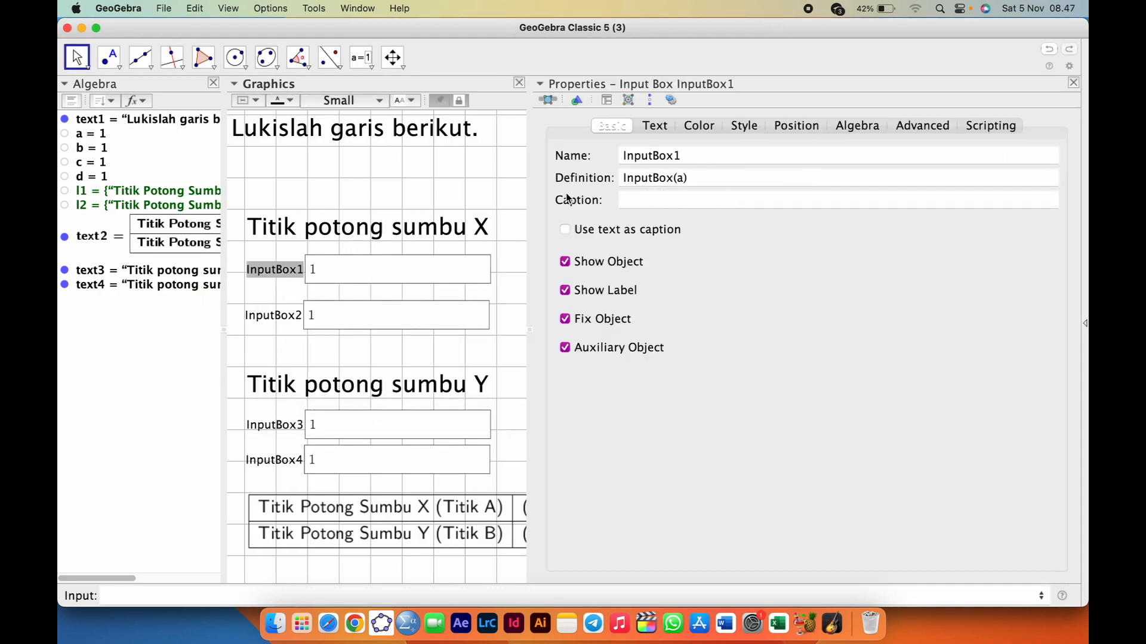
left_click_drag(529, 204, 590, 206)
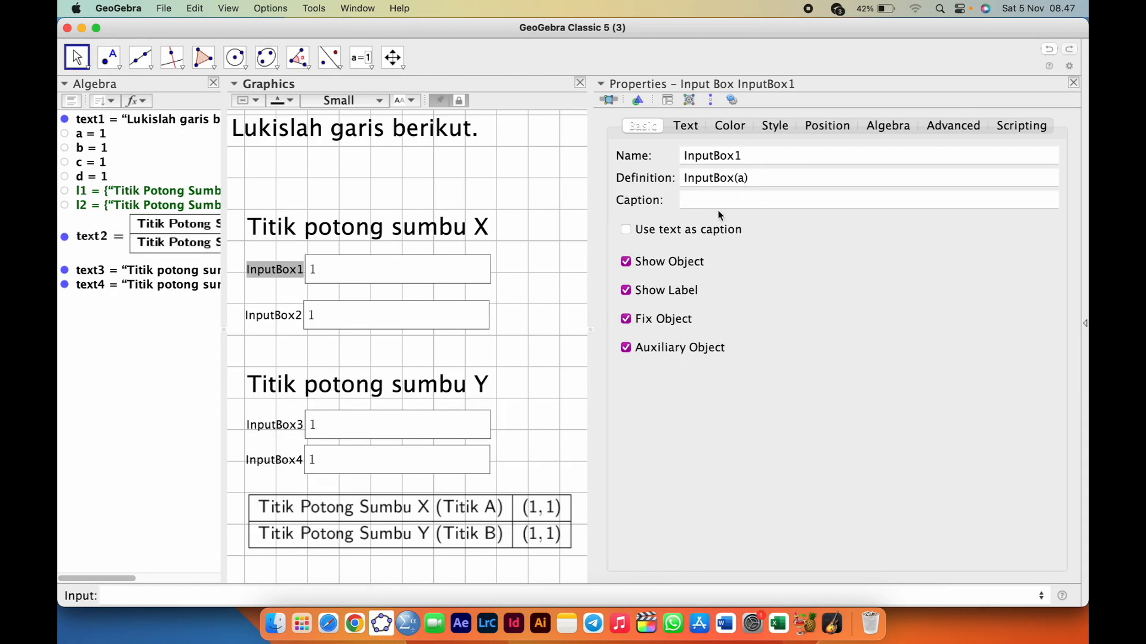
left_click(717, 206)
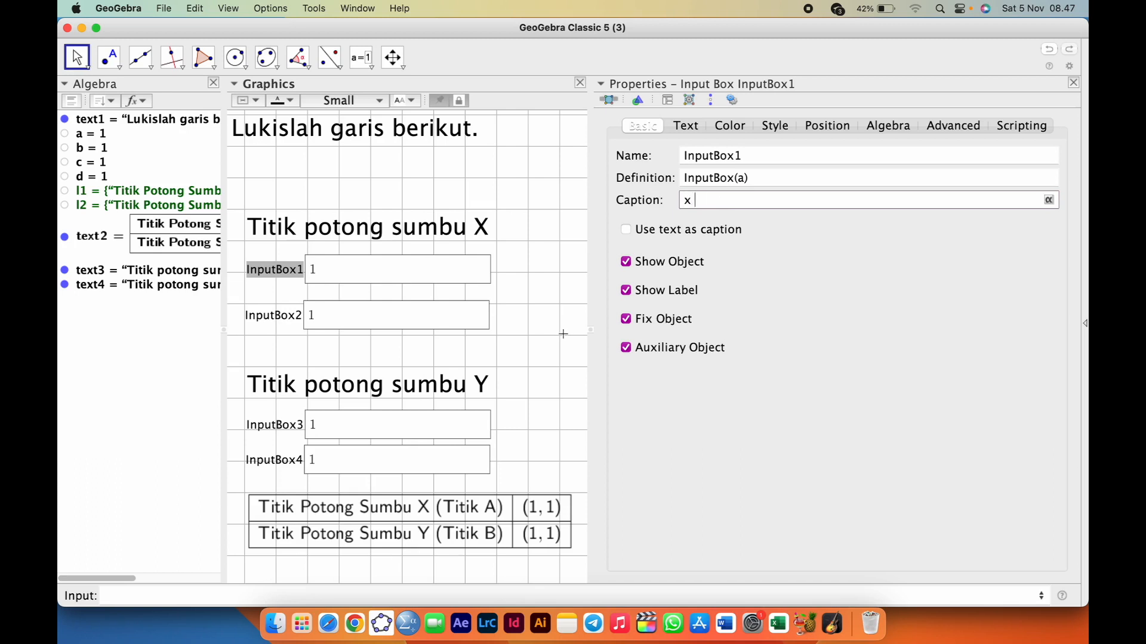
key("Return")
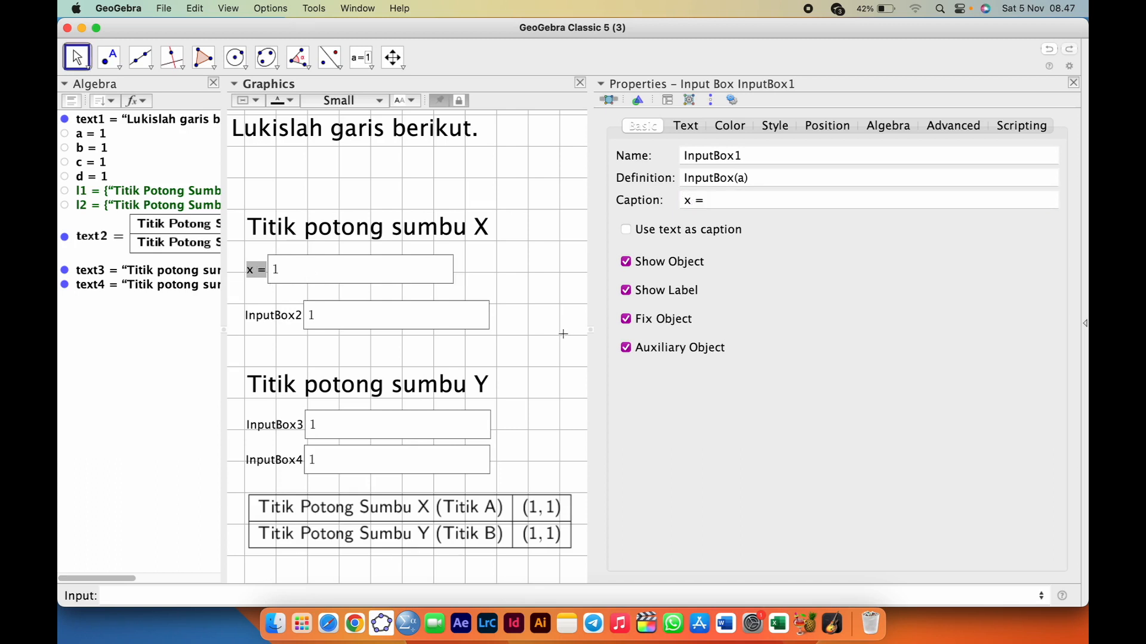
left_click(280, 426)
left_click(686, 198)
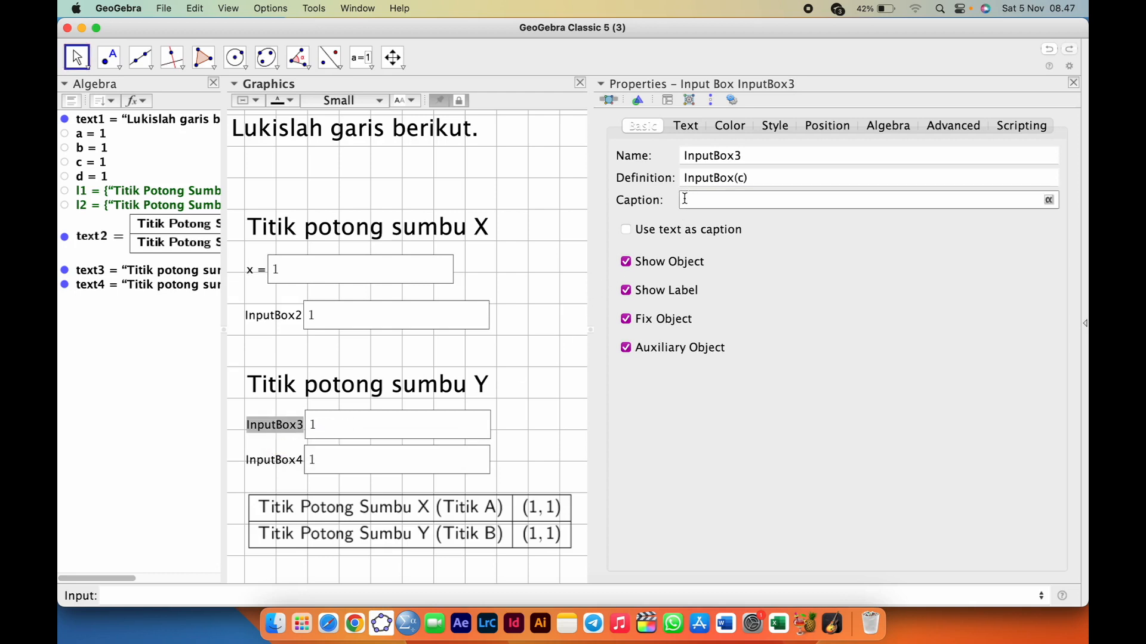
type("x")
key("Return")
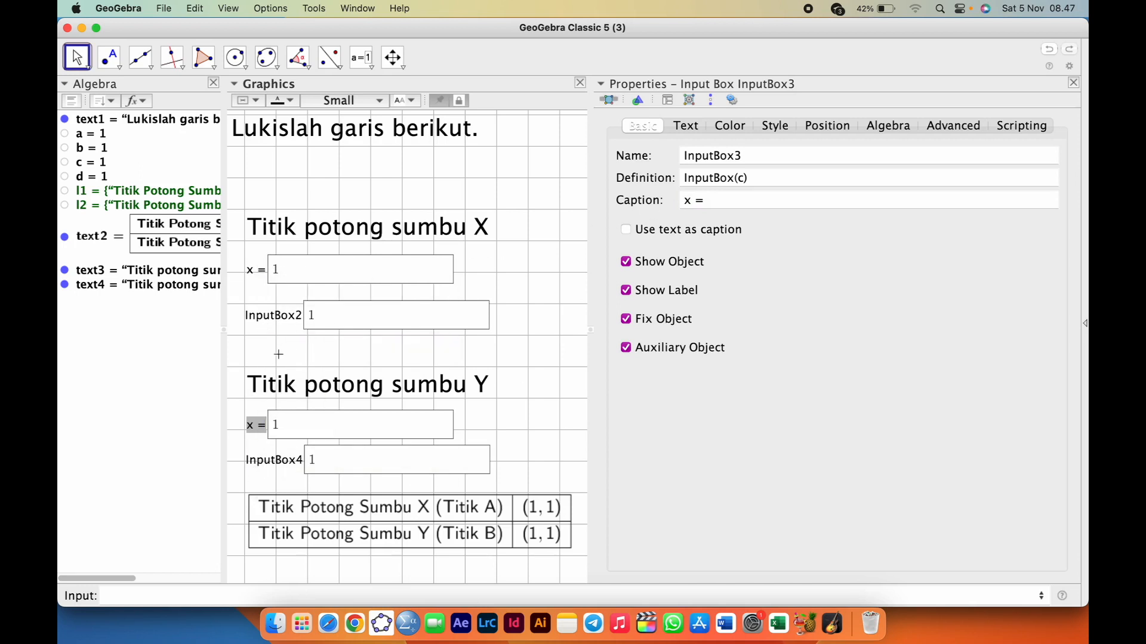
Step: Set the caption of the input boxes linked to b and d to "y =" and close the properties
left_click(260, 319)
left_click(715, 206)
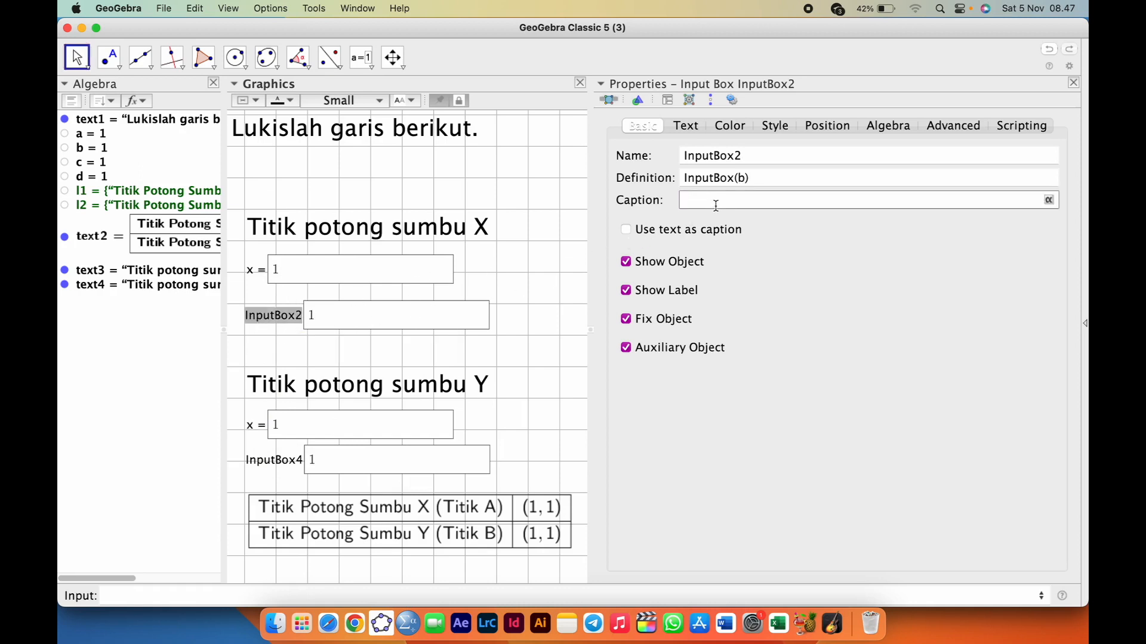
key("Return")
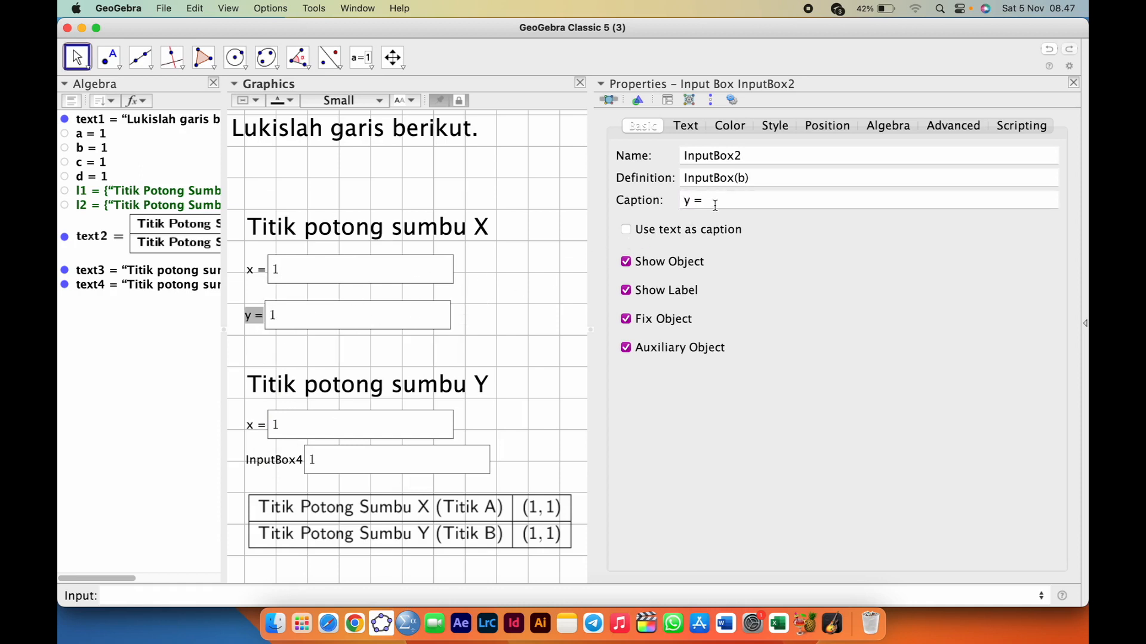
left_click(281, 469)
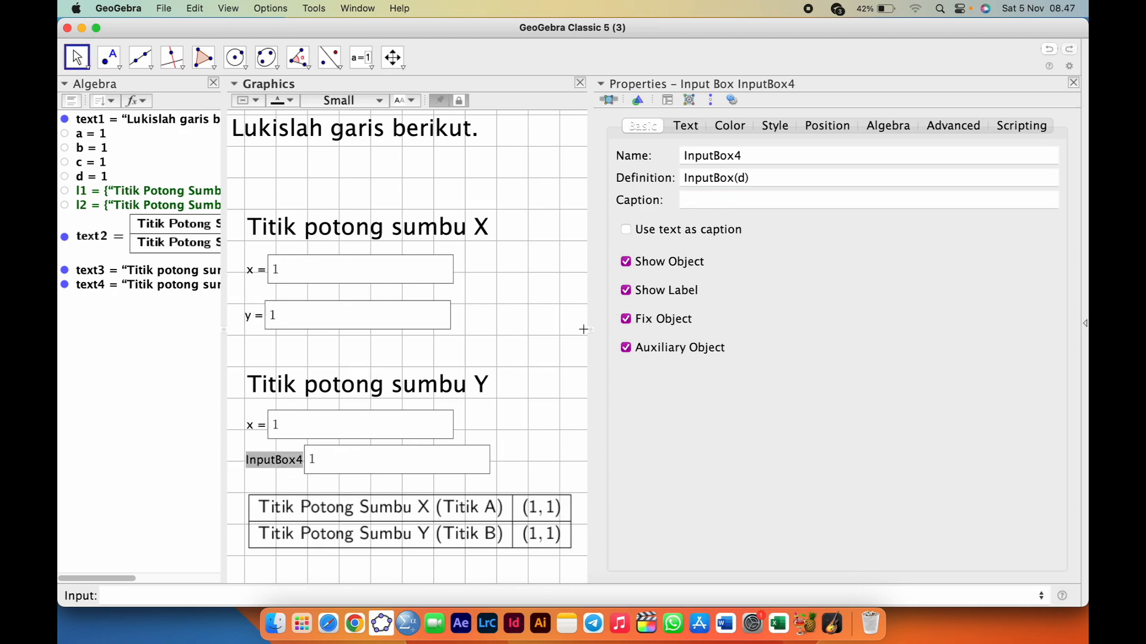
left_click(734, 198)
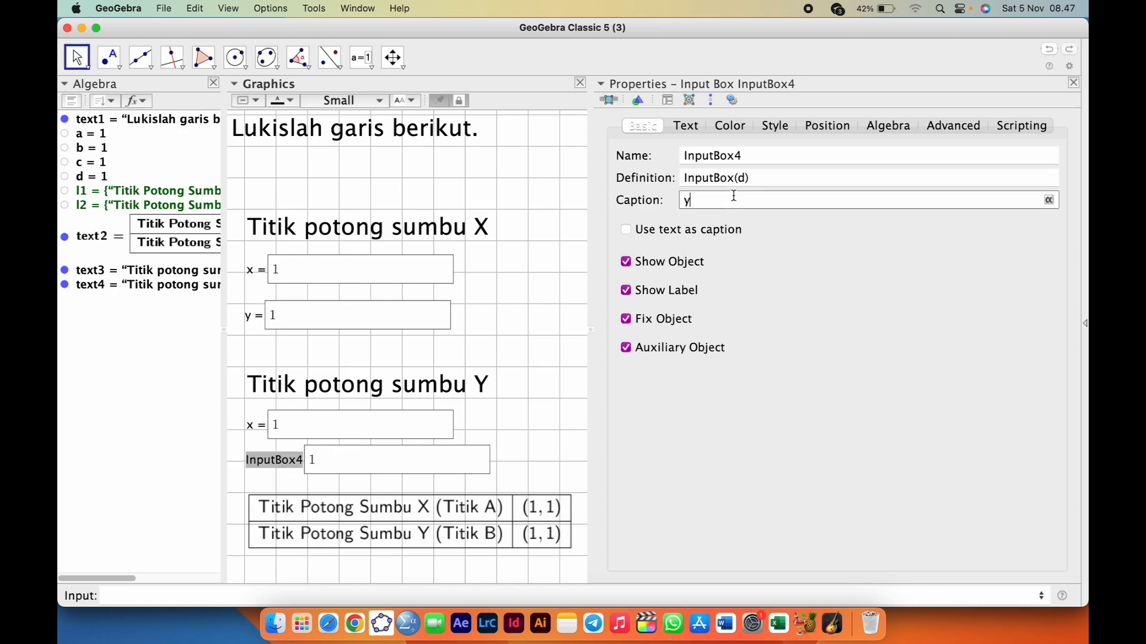
key("Return")
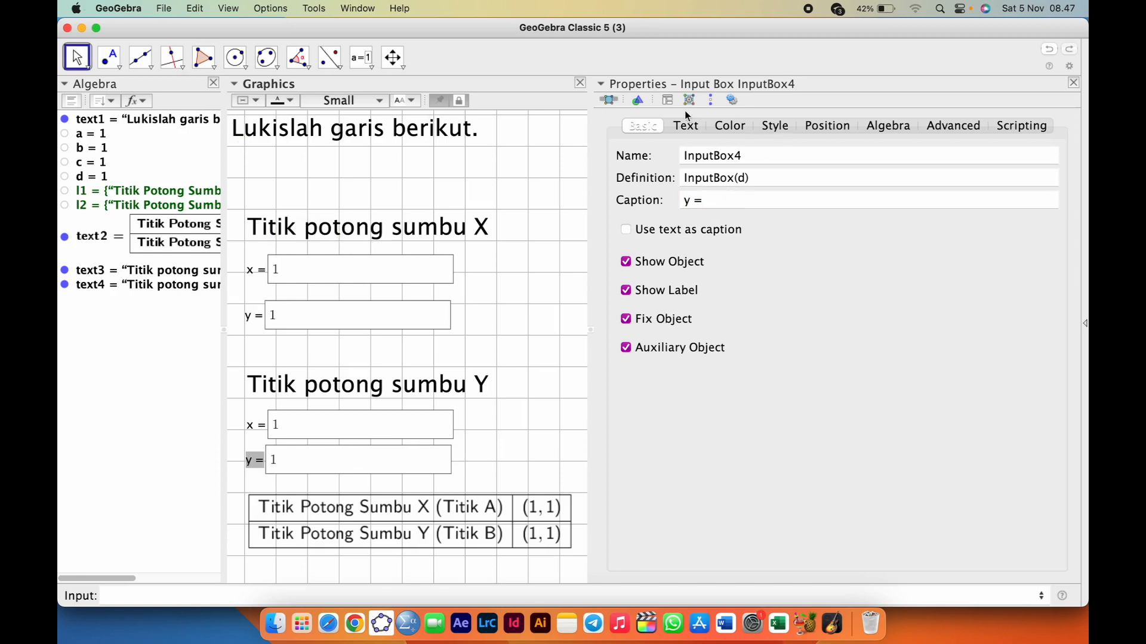
left_click(1073, 84)
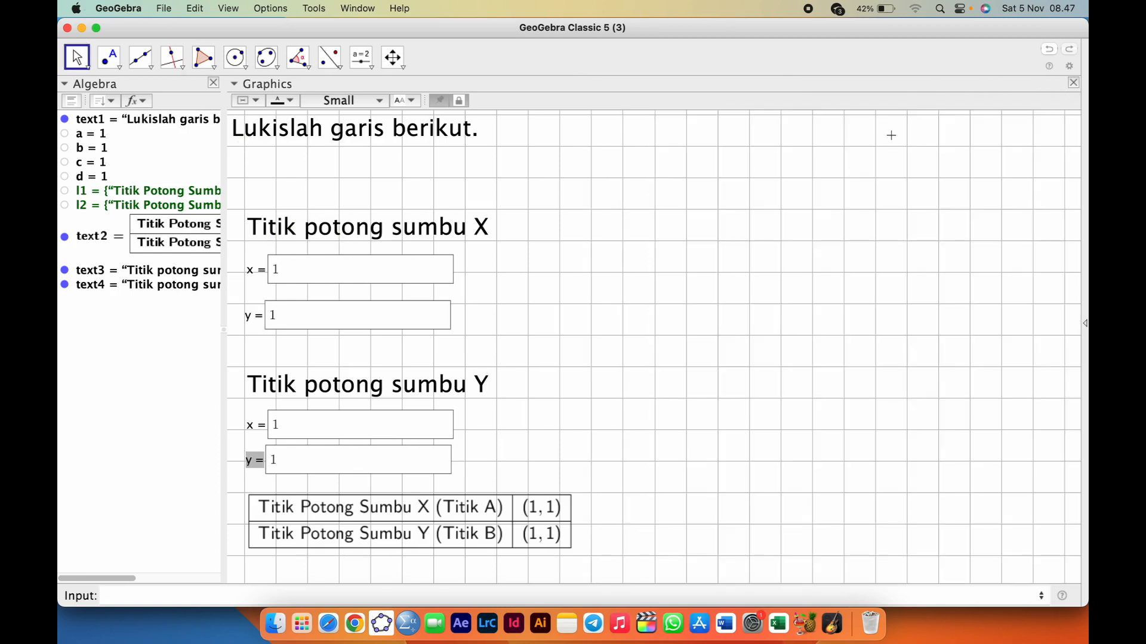
Step: Test the linked boxes by entering 2 for the X-intersection's x and 5 for the Y-intersection's y
key("BackSpace")
type("2")
key("Return")
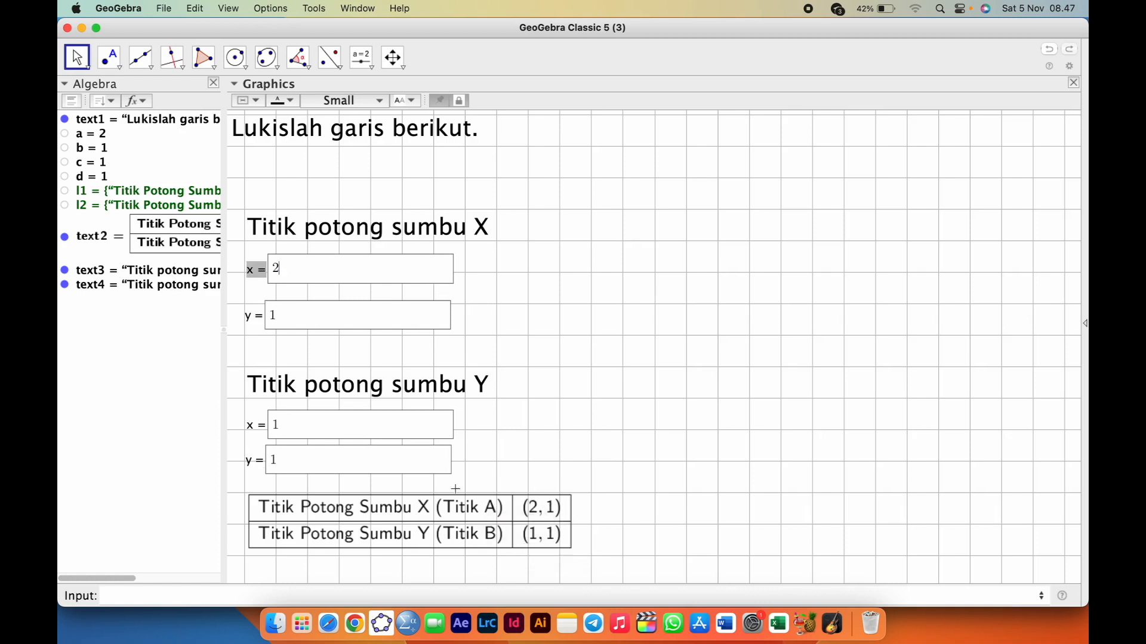
left_click(335, 467)
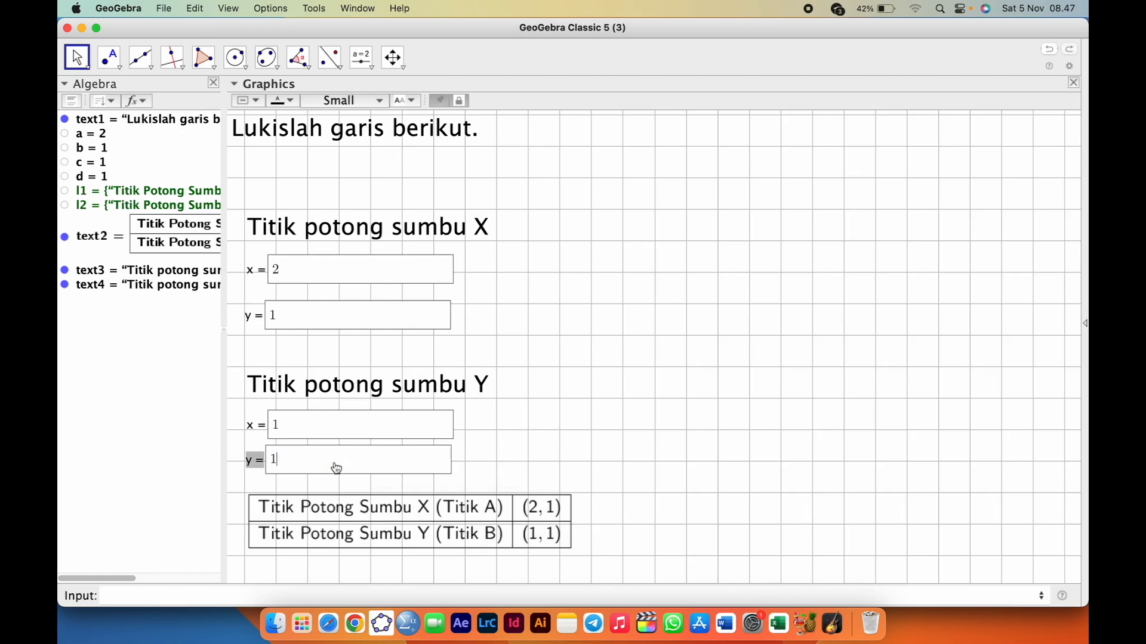
key("Return")
Step: Change the graphics view's background color to grey and close the preferences
left_click(1068, 65)
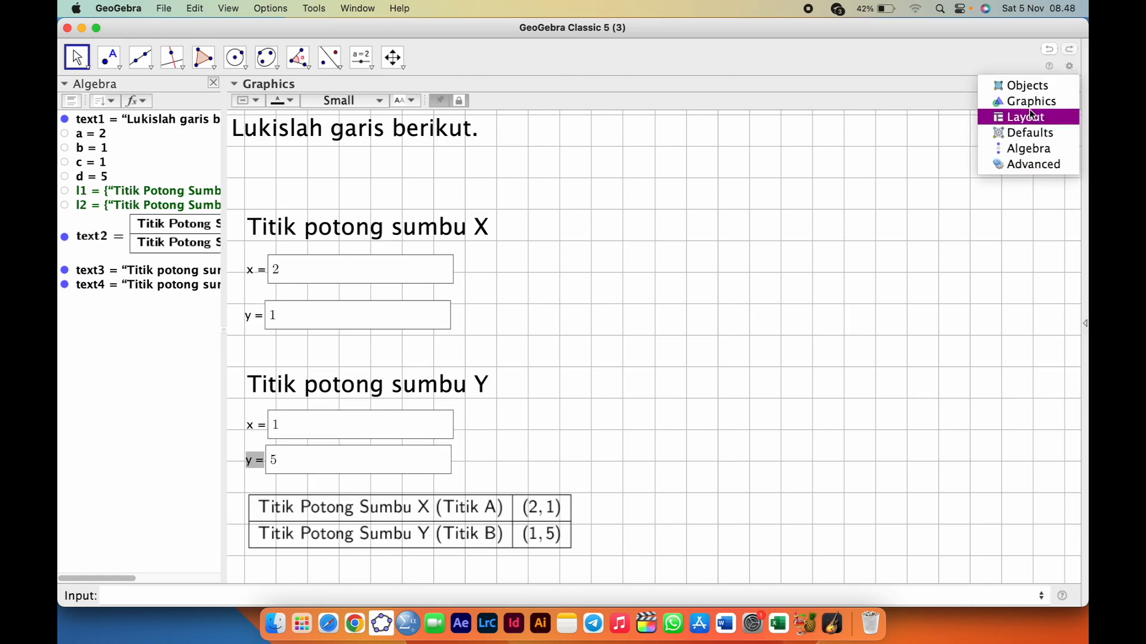
left_click(1031, 103)
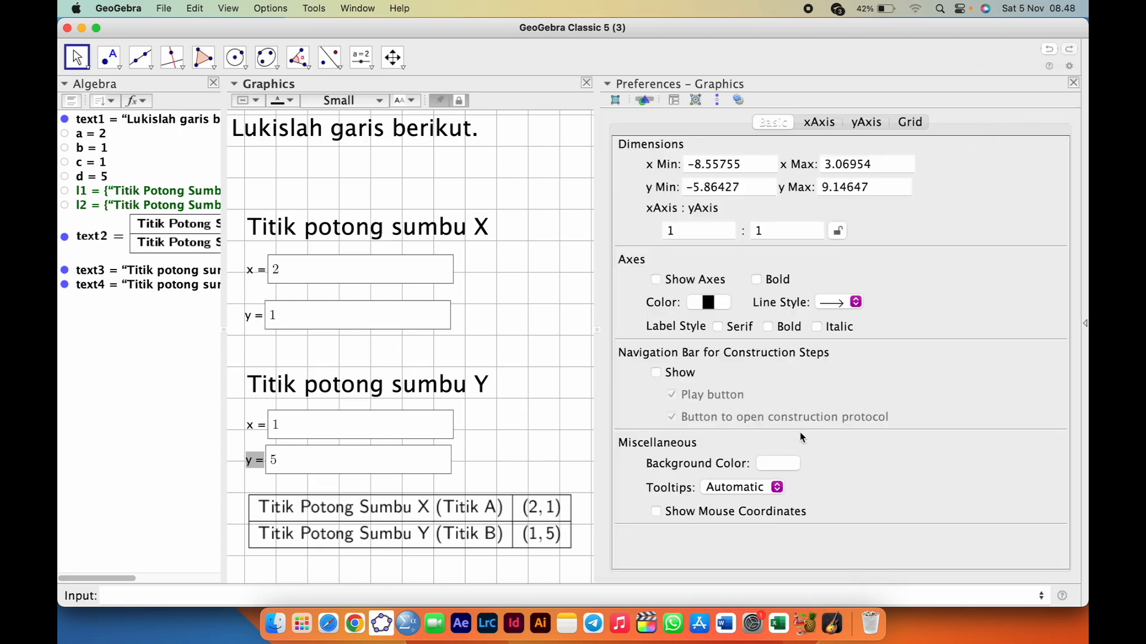
left_click(794, 463)
left_click(476, 268)
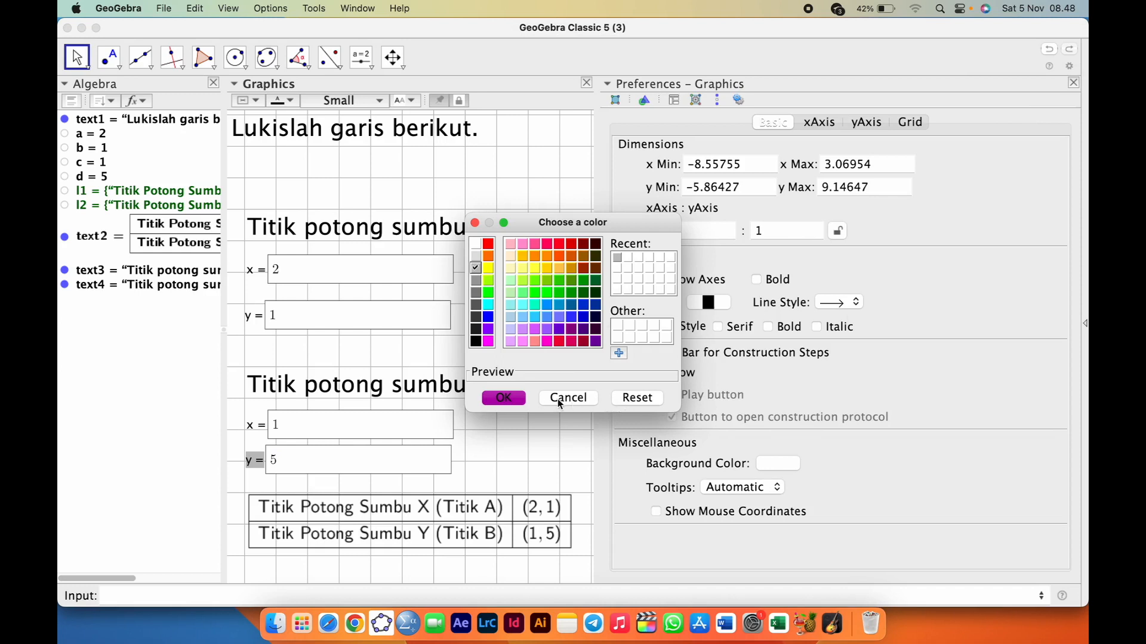
left_click(518, 398)
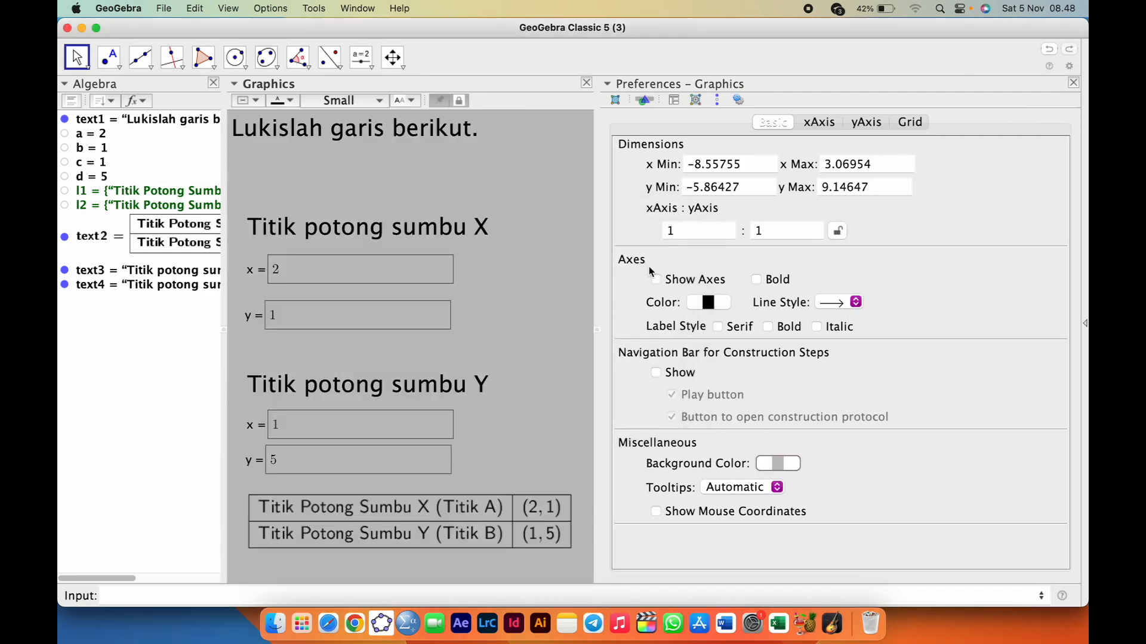
left_click(1072, 83)
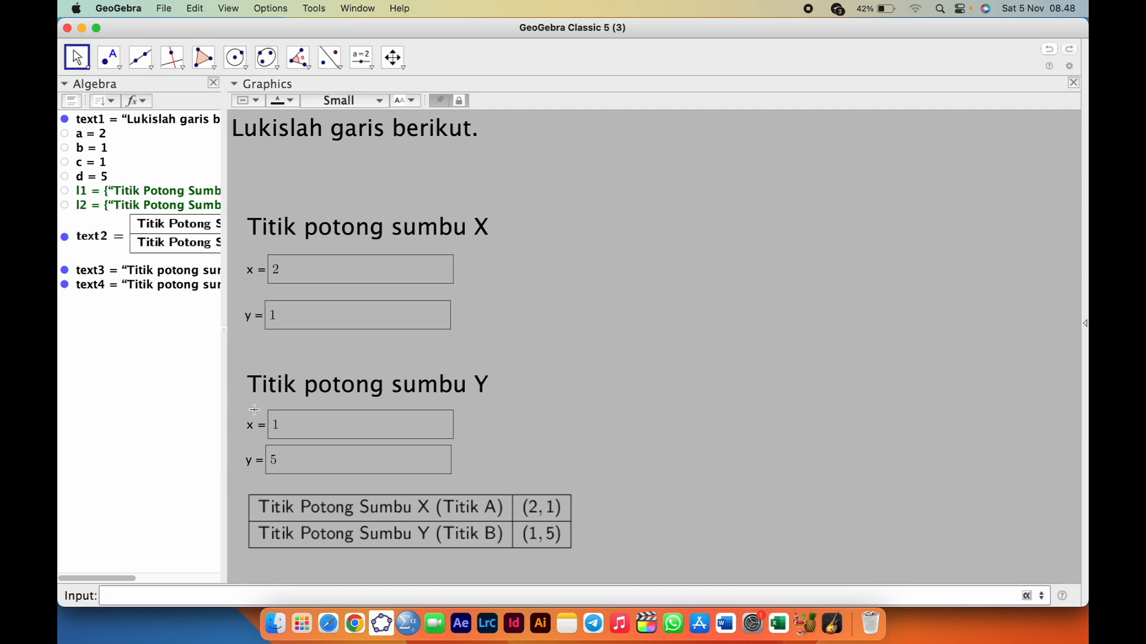
Step: Create a random integer with RandomBetween(1, 5)
type("rando")
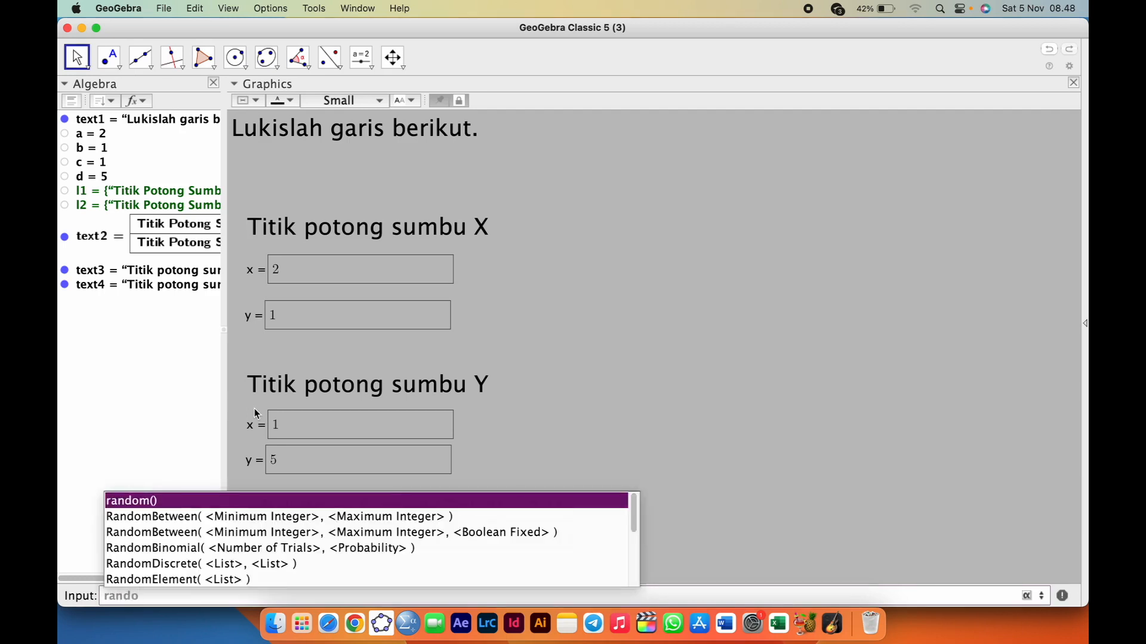
key("Escape")
key("Down")
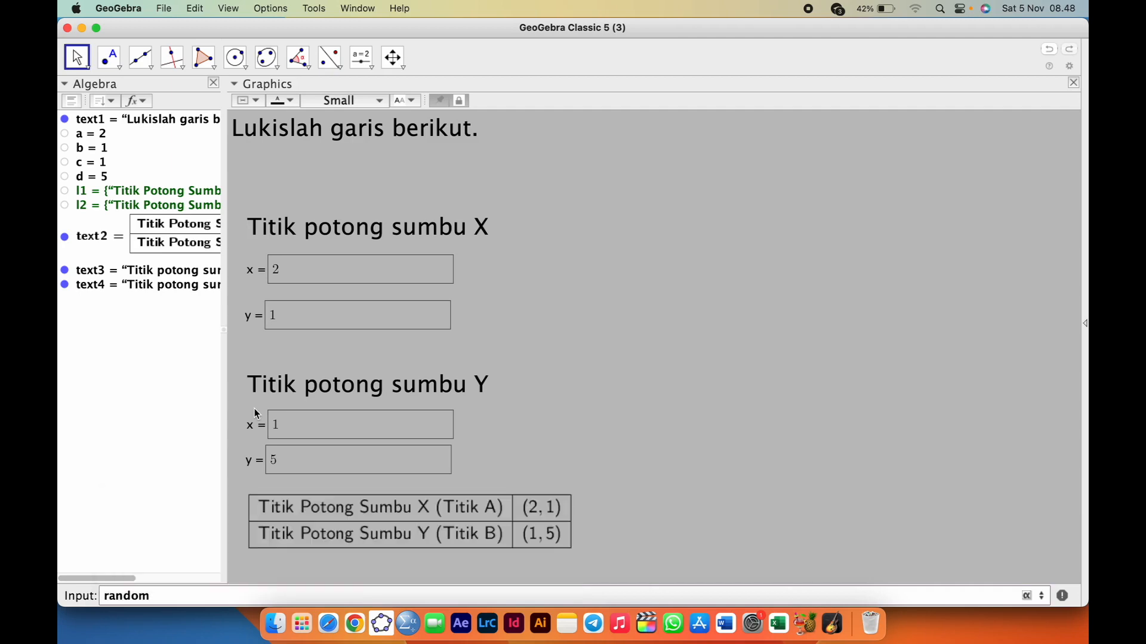
scroll(253, 408, "up", 5)
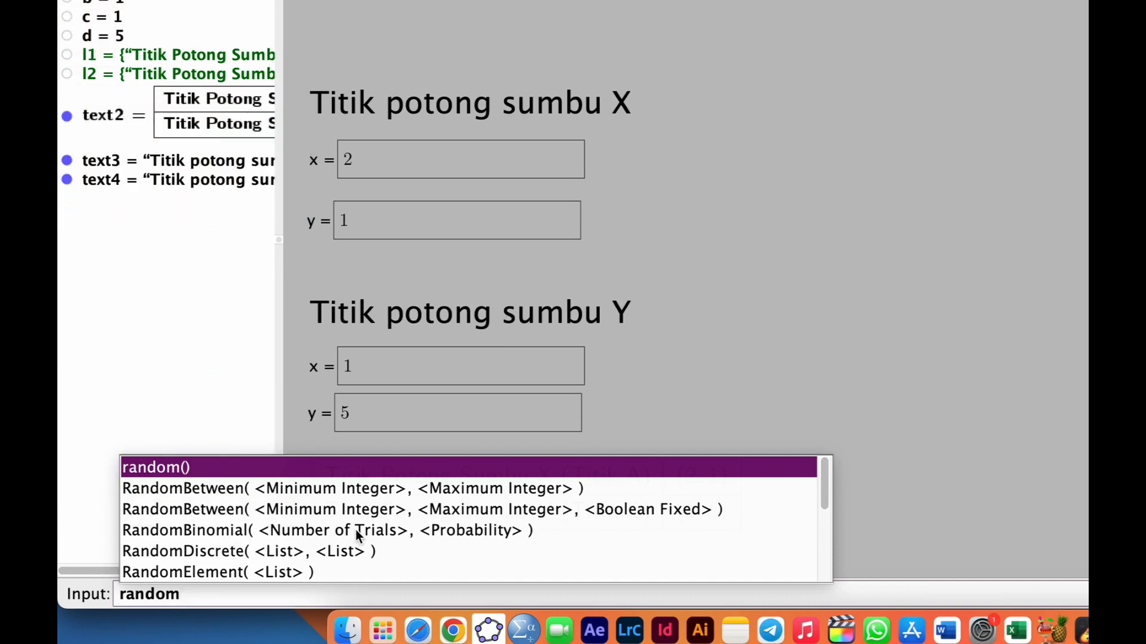
left_click(361, 488)
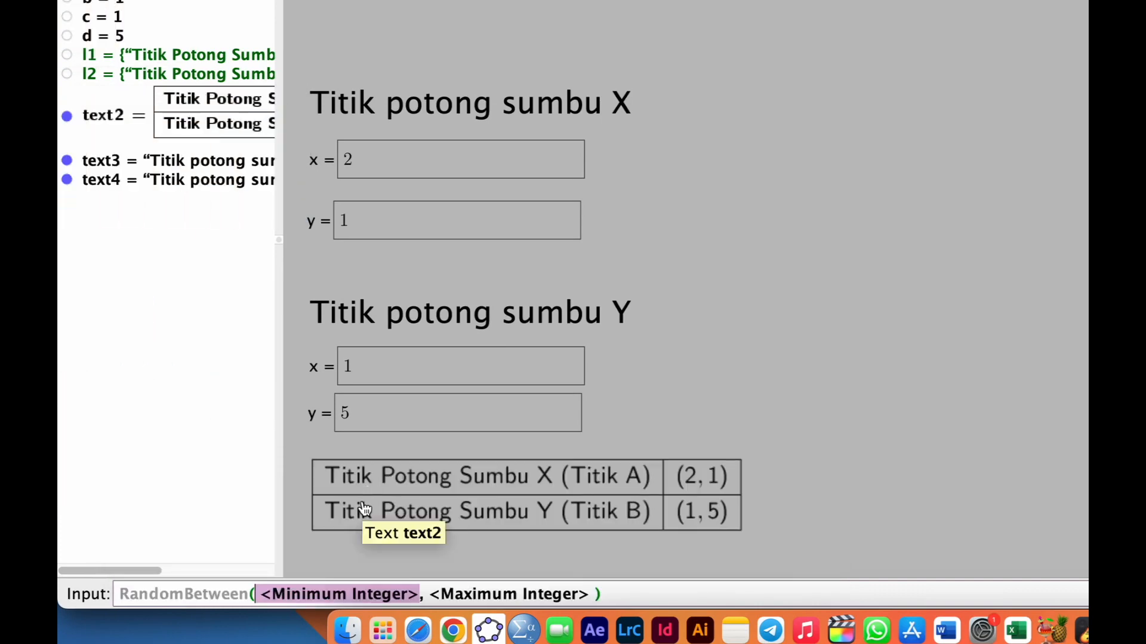
type("1")
key("Tab")
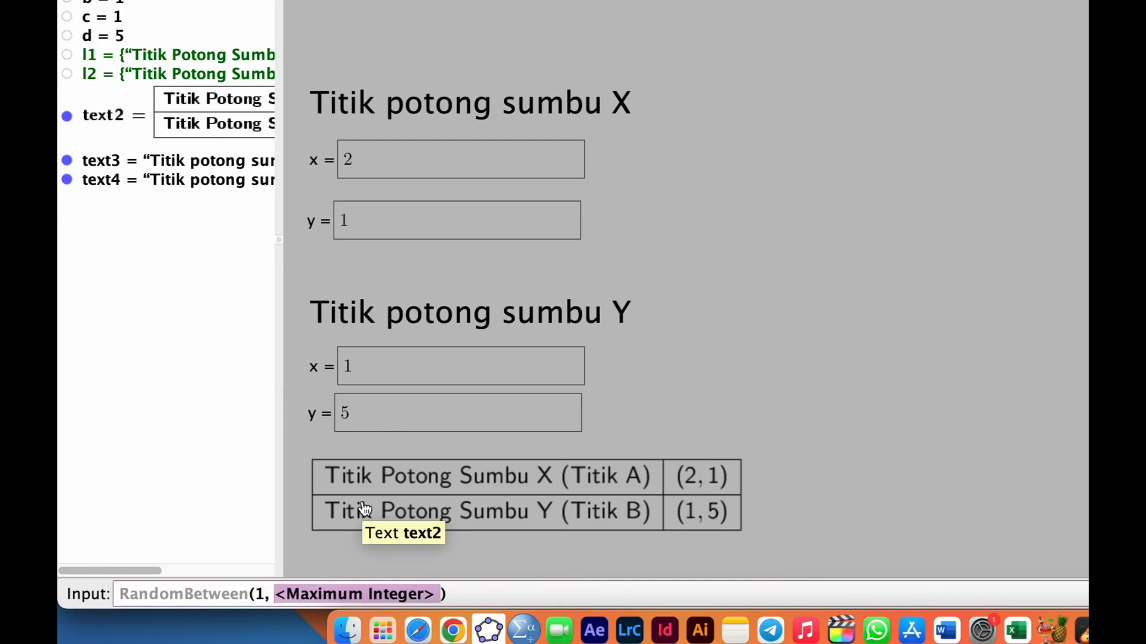
type("5")
key("Return")
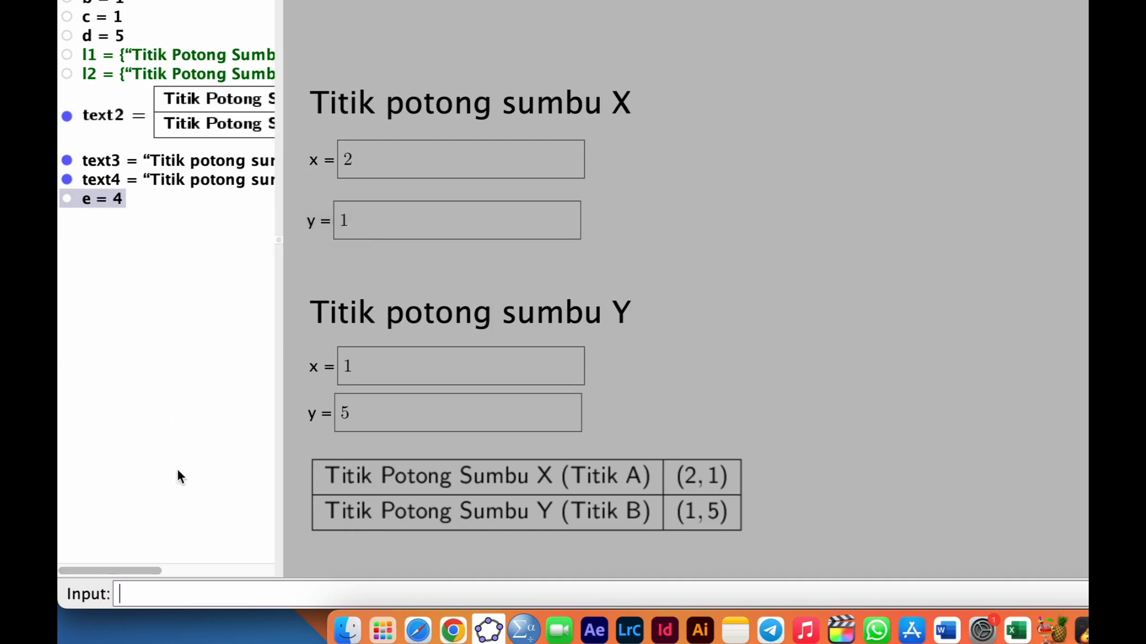
Step: Create a second random integer with RandomBetween(-5, 5)
type("rando")
key("Down")
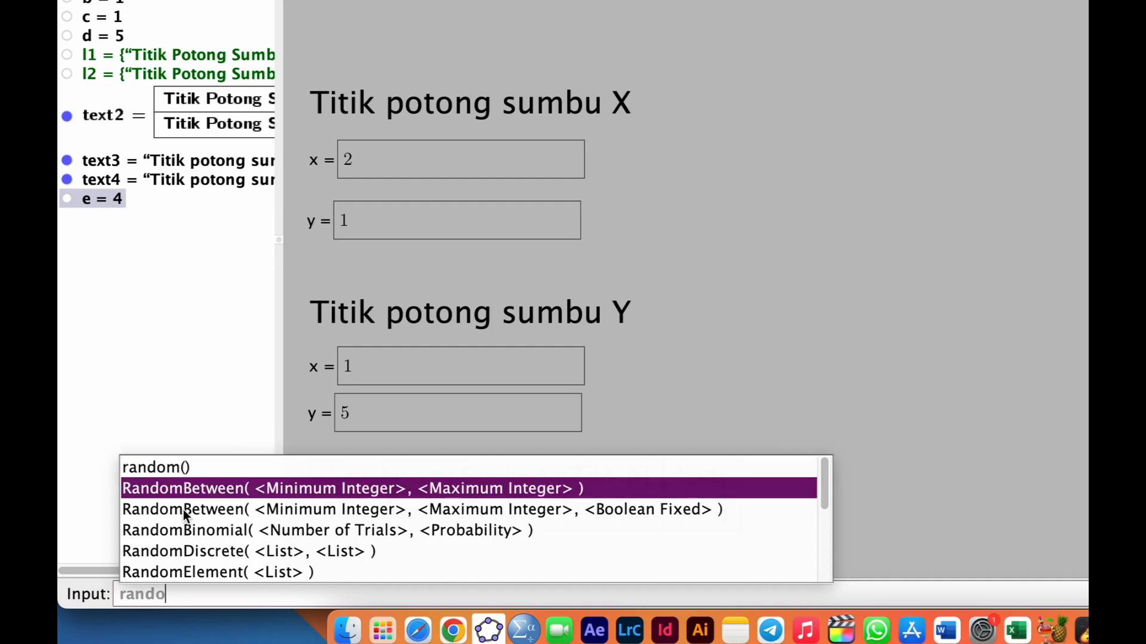
key("Return")
type("-5, 5)")
key("Tab")
type("5")
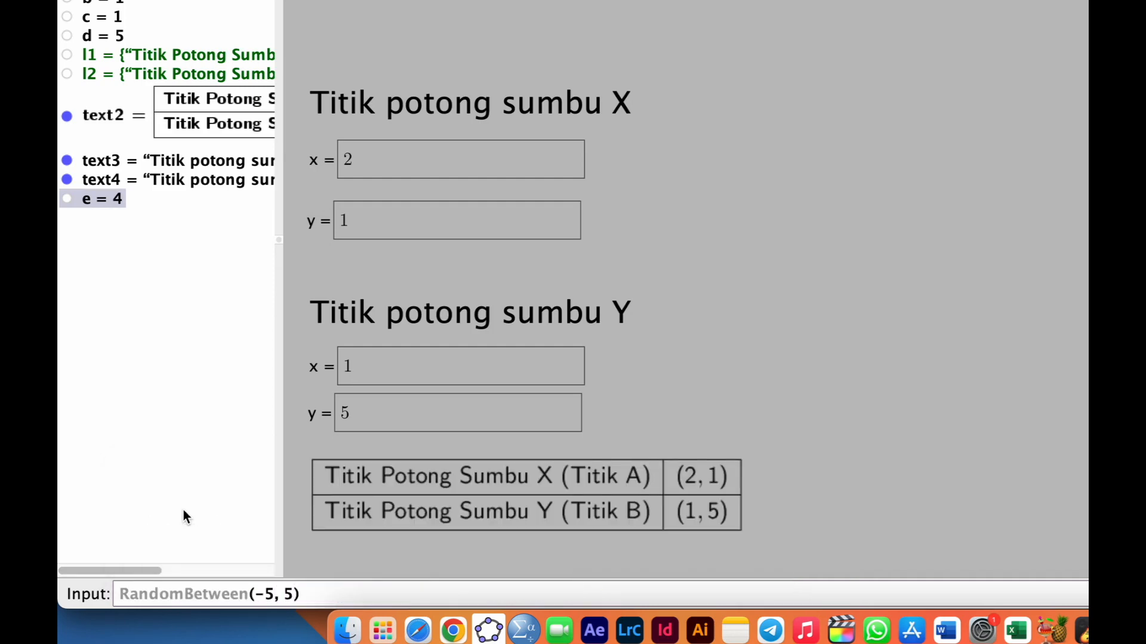
key("Return")
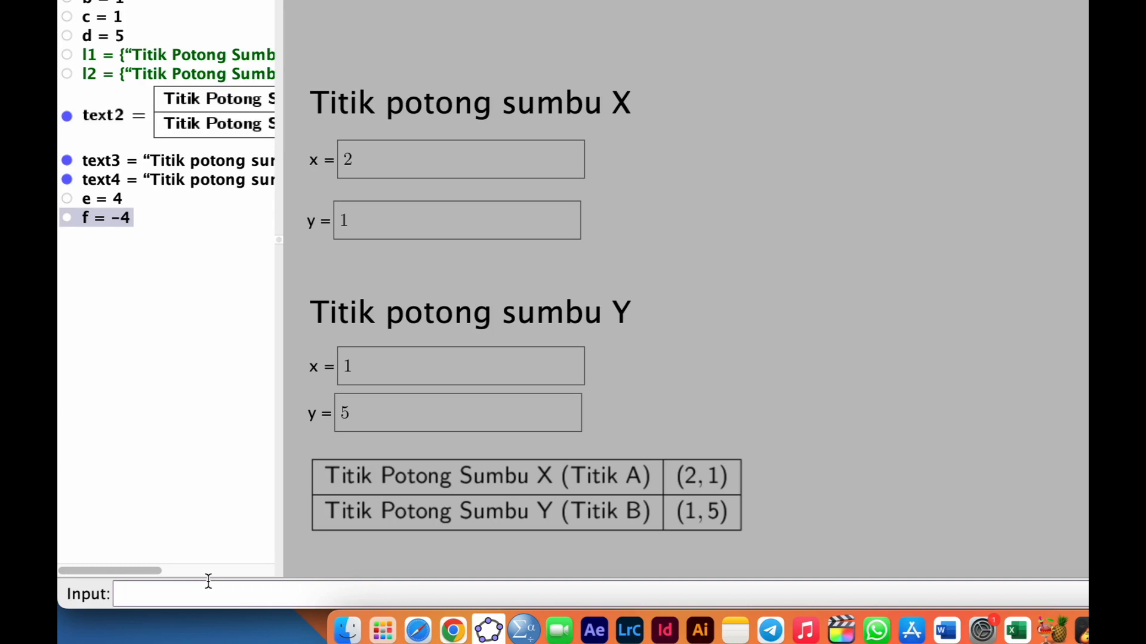
Step: Create a number defined as the product e*f
type("*f")
key("Return")
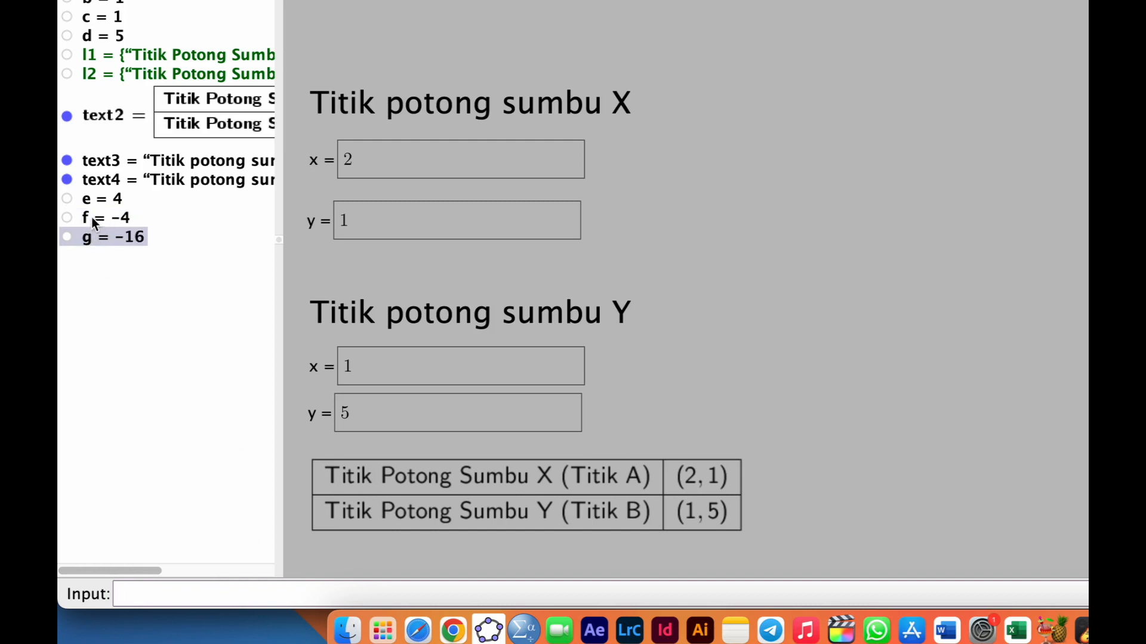
mouse_move(99, 223)
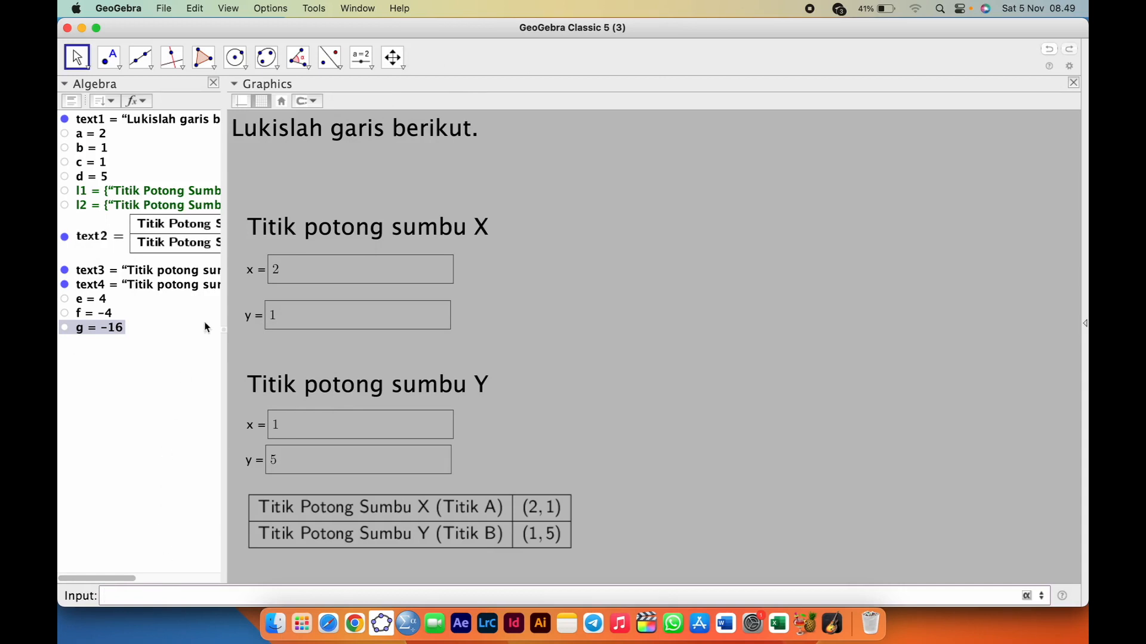
Step: Start a text below the heading "Lukislah garis berikut.", composed of object e, "x+", object f and "y="
left_click(354, 69)
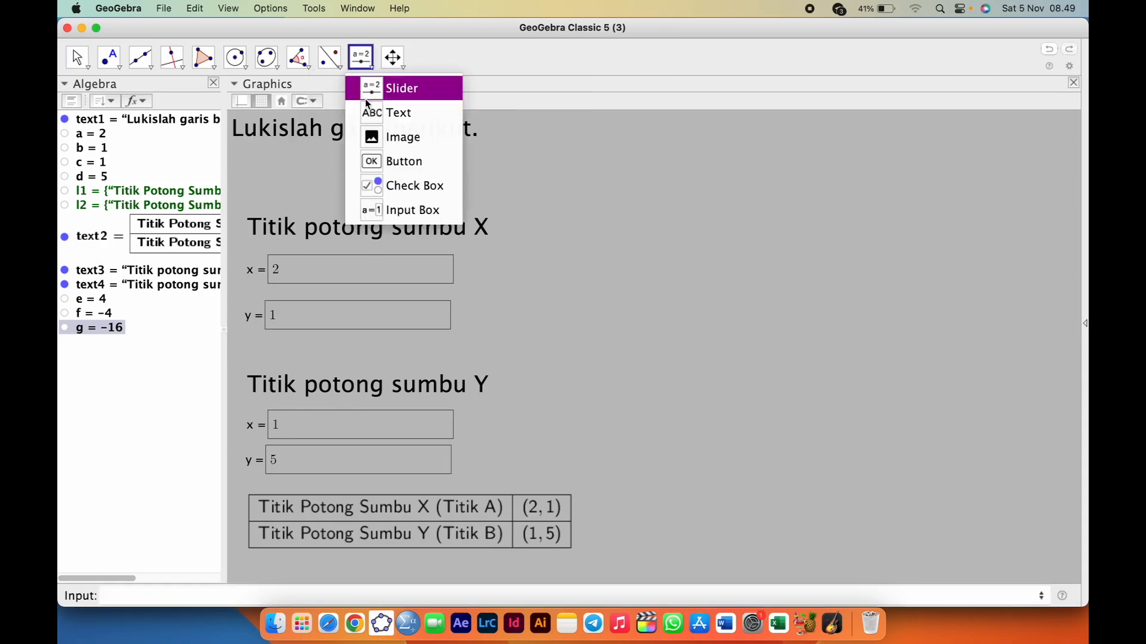
left_click(398, 113)
left_click(292, 166)
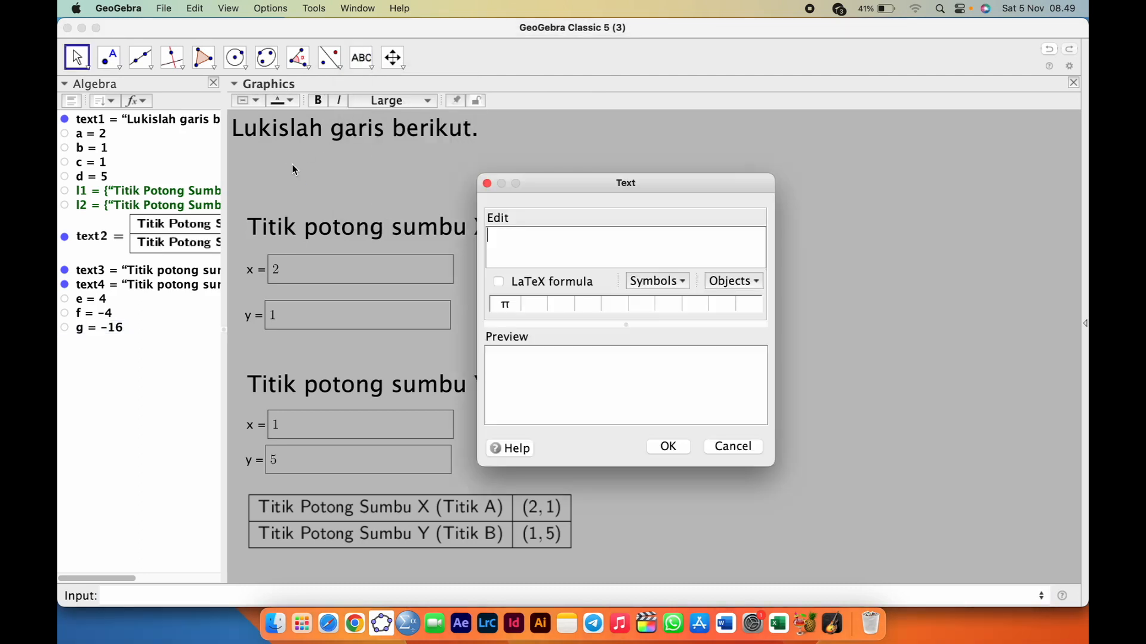
left_click(743, 282)
scroll(732, 378, "down", 3)
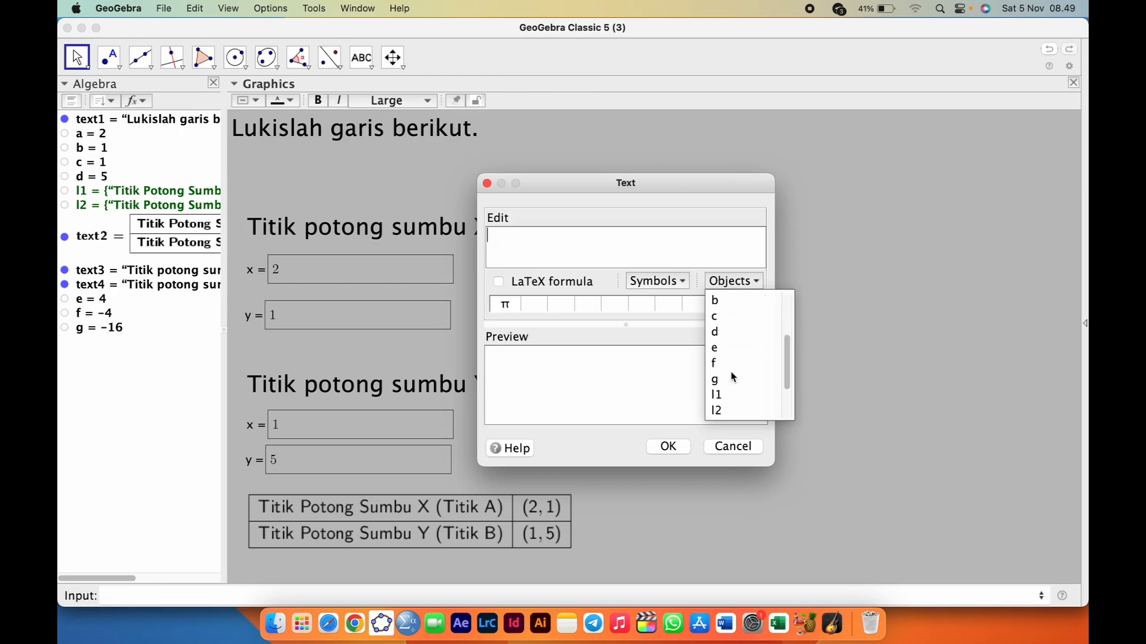
left_click(723, 350)
type("x")
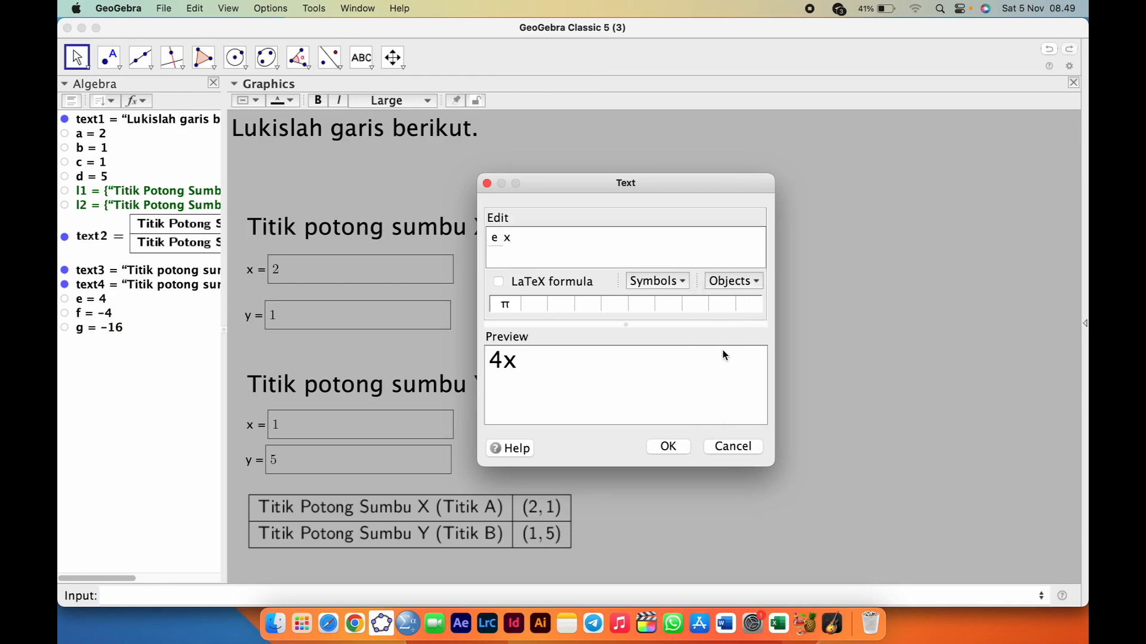
type("+")
left_click(752, 281)
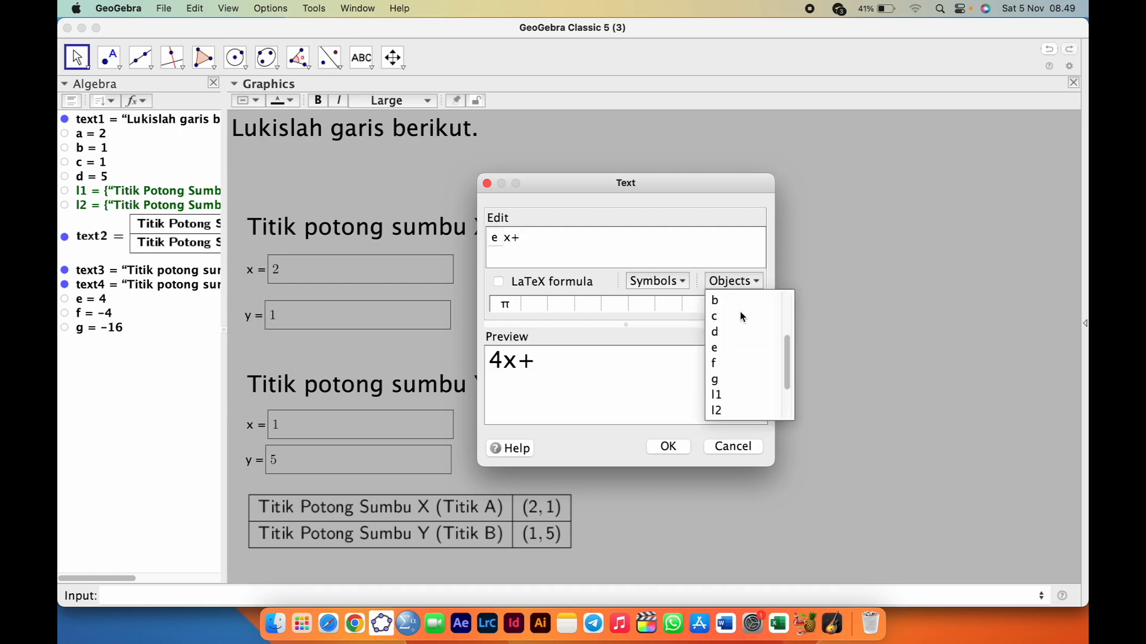
left_click(729, 368)
type("y=")
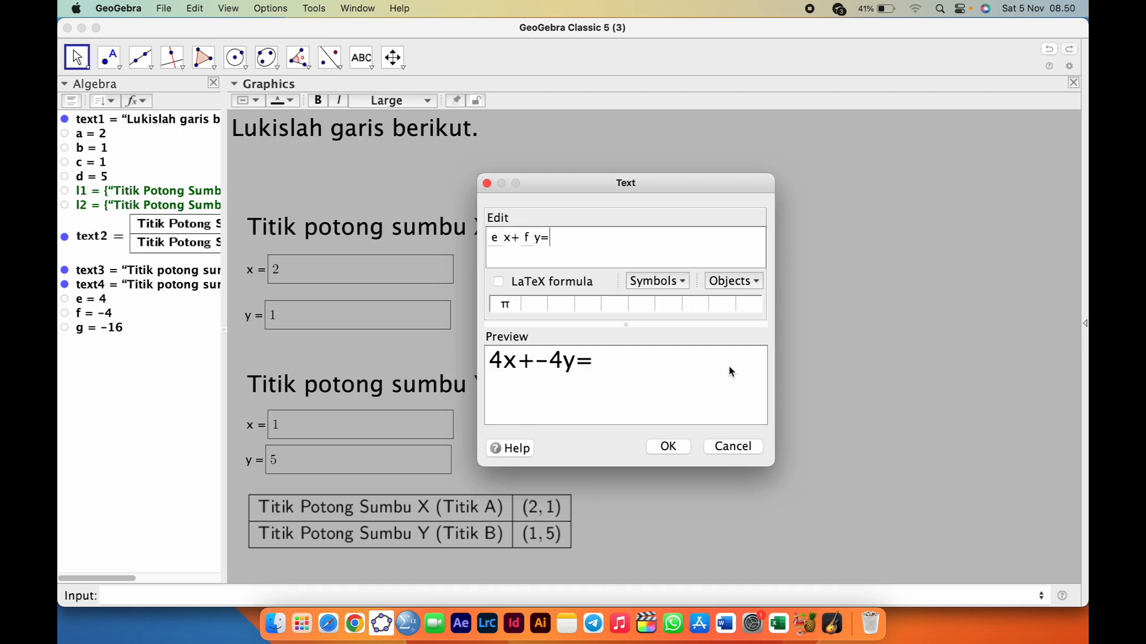
Step: Complete the equation text with object g, render it as a LaTeX formula, and place it just under the heading
left_click(733, 281)
left_click(733, 379)
left_click(499, 283)
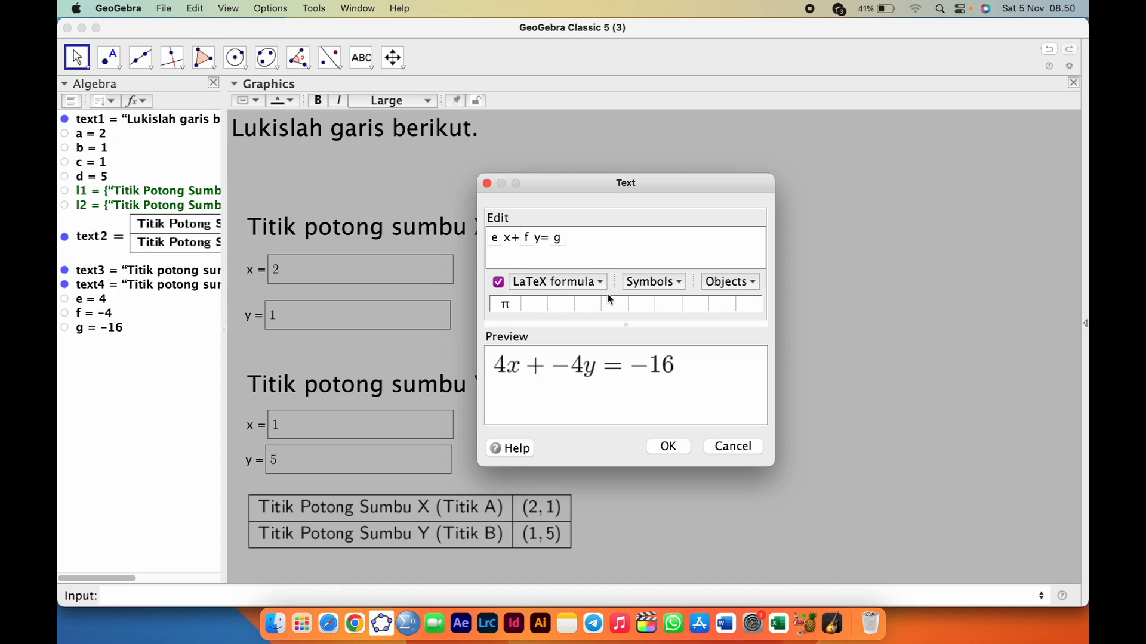
left_click(668, 447)
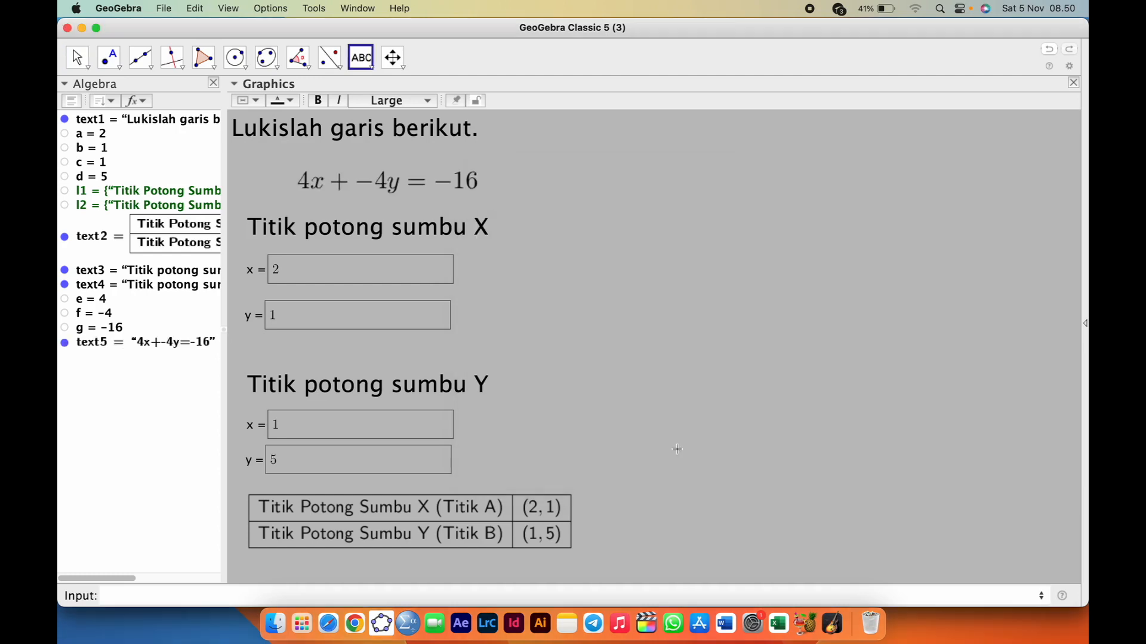
left_click_drag(405, 184, 368, 169)
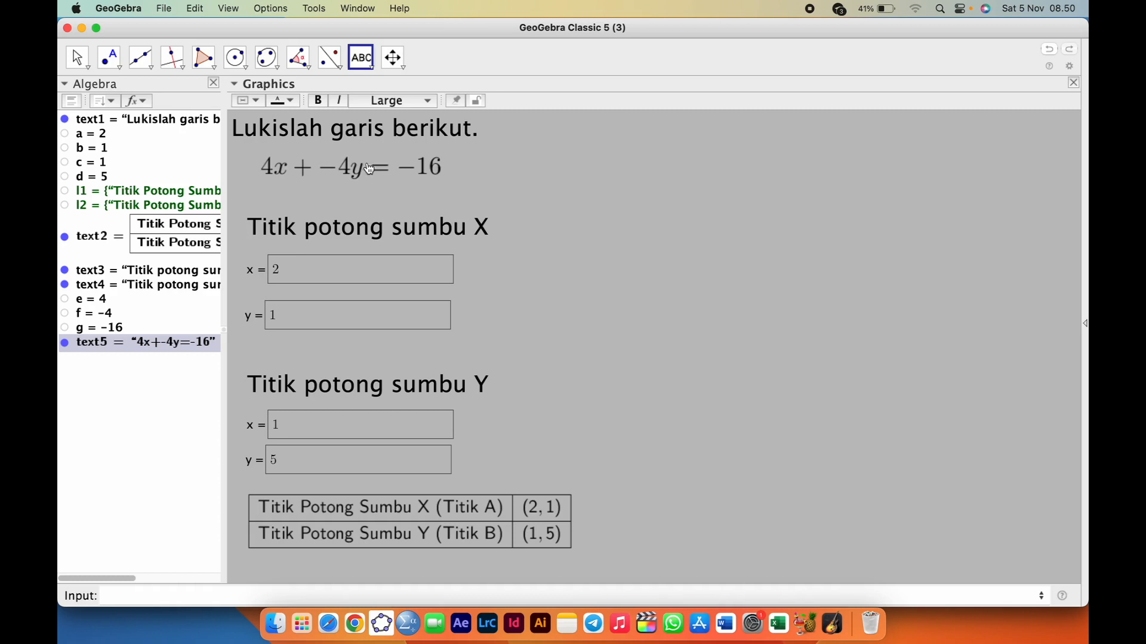
Step: Create a simplified version of the equation text with Simplify(text5)
left_click(213, 595)
type("simpl")
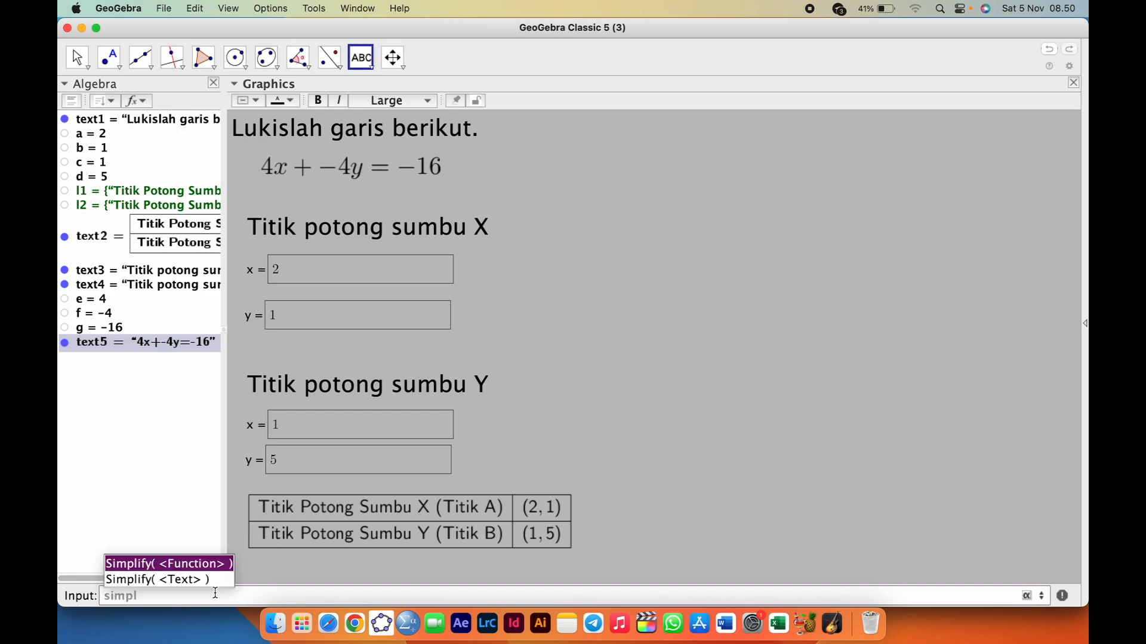
key("Down")
key("Return")
type("text")
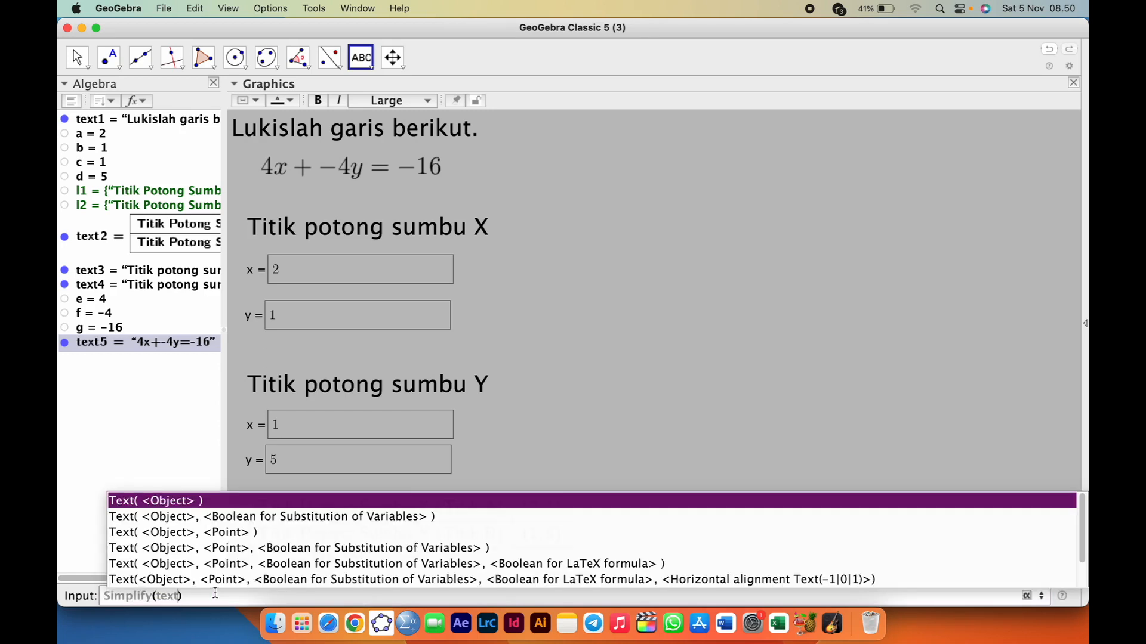
type("5")
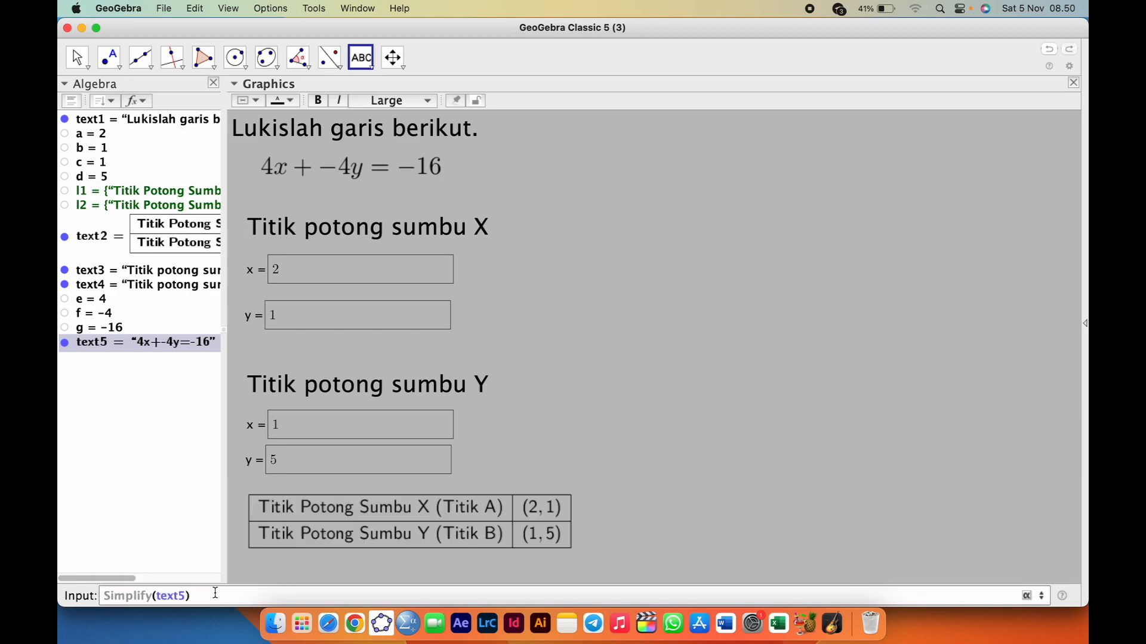
key("Return")
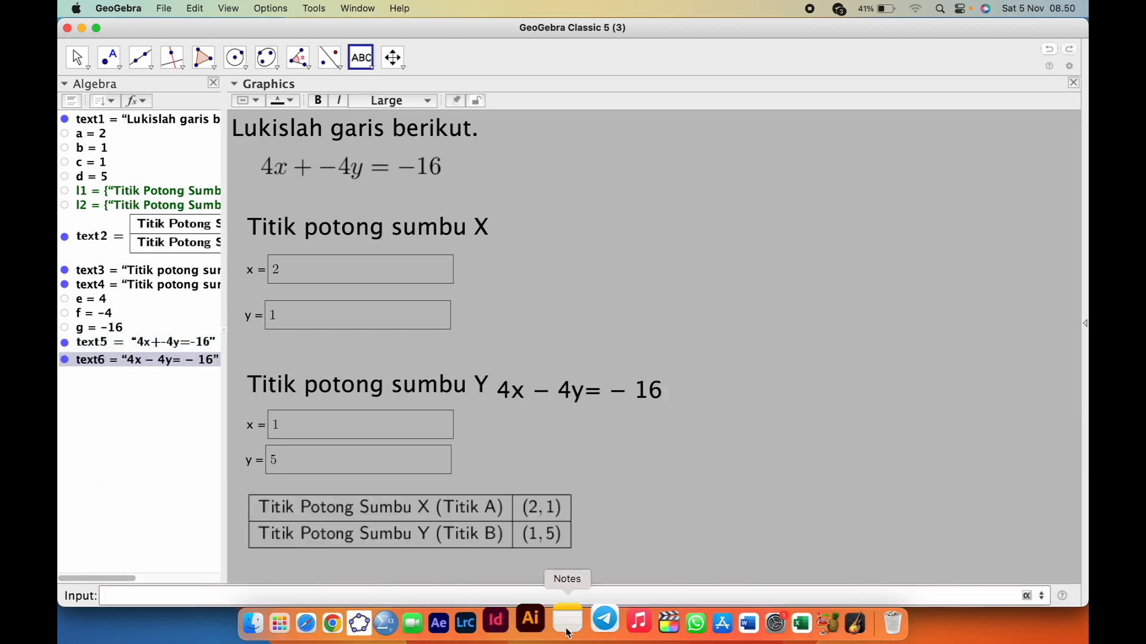
Step: Hide the original LaTeX equation text and place the simplified equation under the heading in its position
left_click_drag(596, 402, 355, 207)
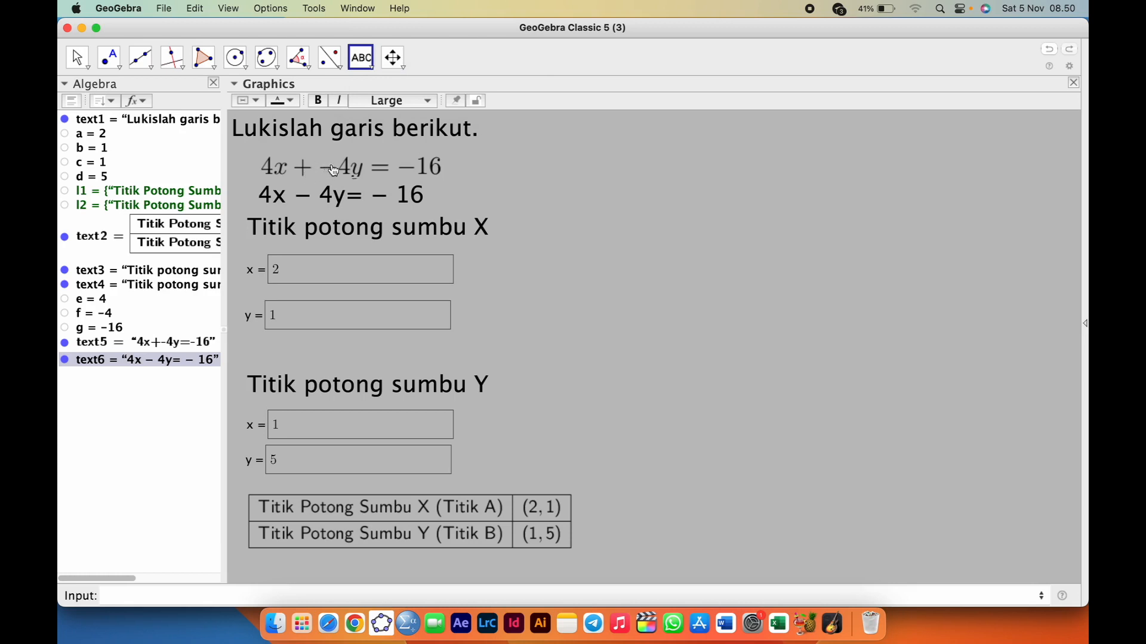
mouse_move(66, 348)
left_click(65, 342)
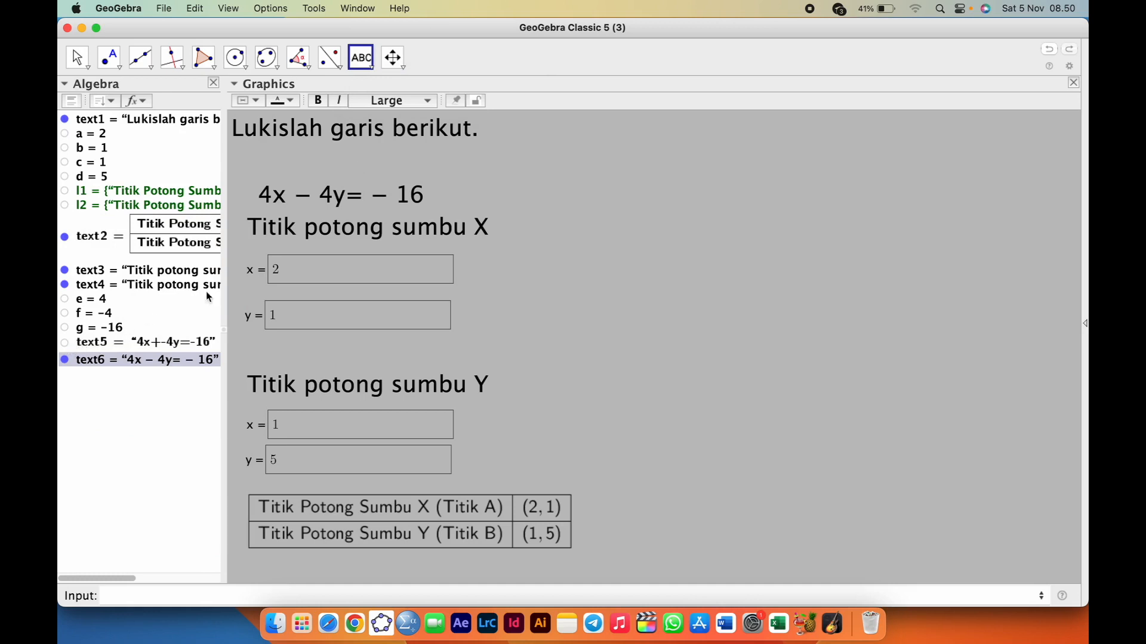
left_click_drag(376, 196, 366, 175)
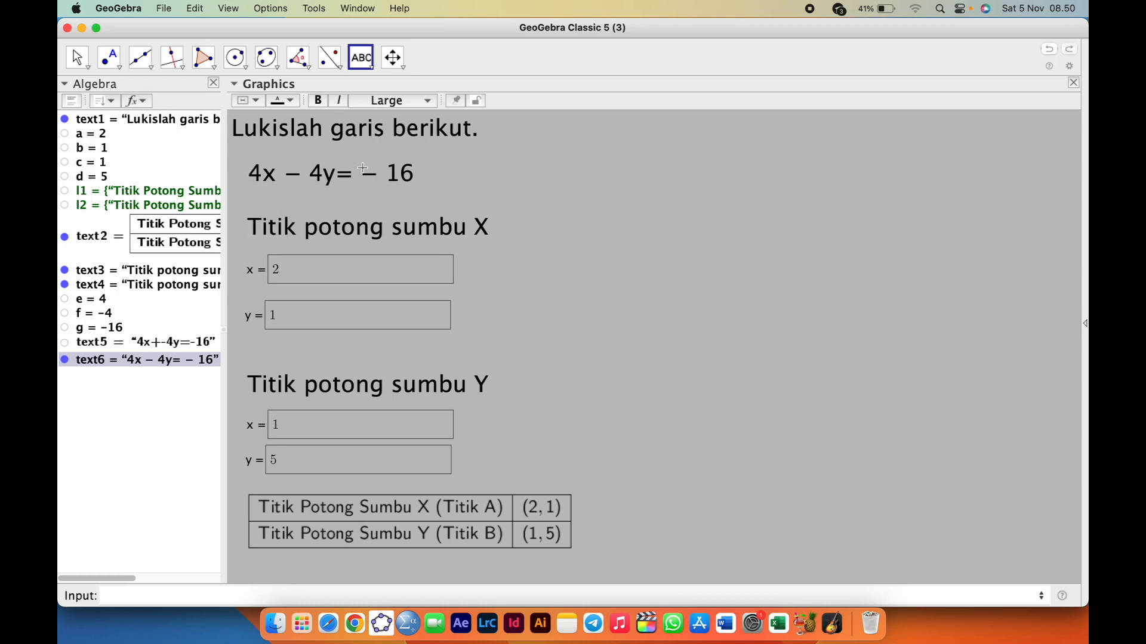
Step: Insert a button beside the equation text with the caption "Ganti Persamaan"
left_click(356, 66)
left_click(394, 156)
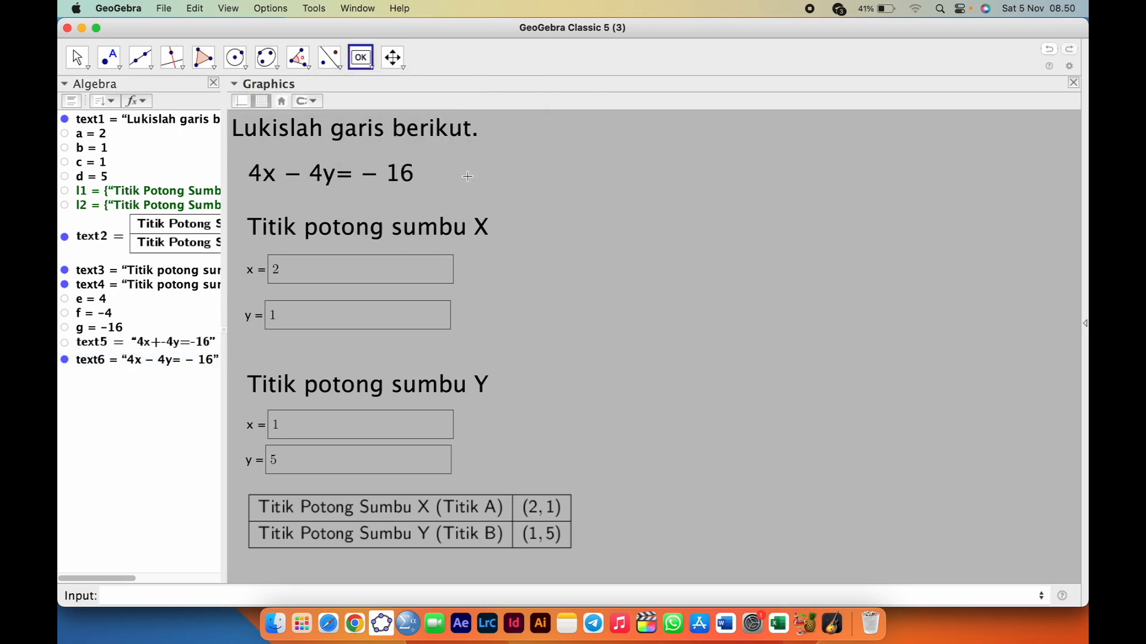
left_click(467, 176)
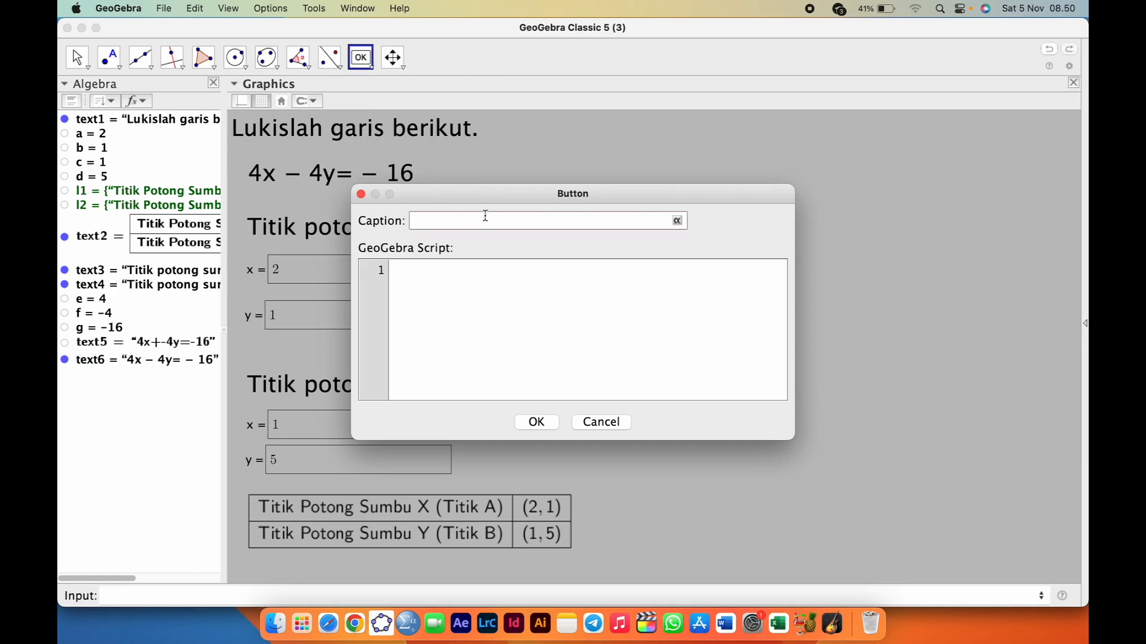
type("Ganti Persamaan")
Step: Give the "Ganti Persamaan" button the GeoGebra script UpdateConstruction[] and confirm it
left_click(546, 299)
type("UpdateCos")
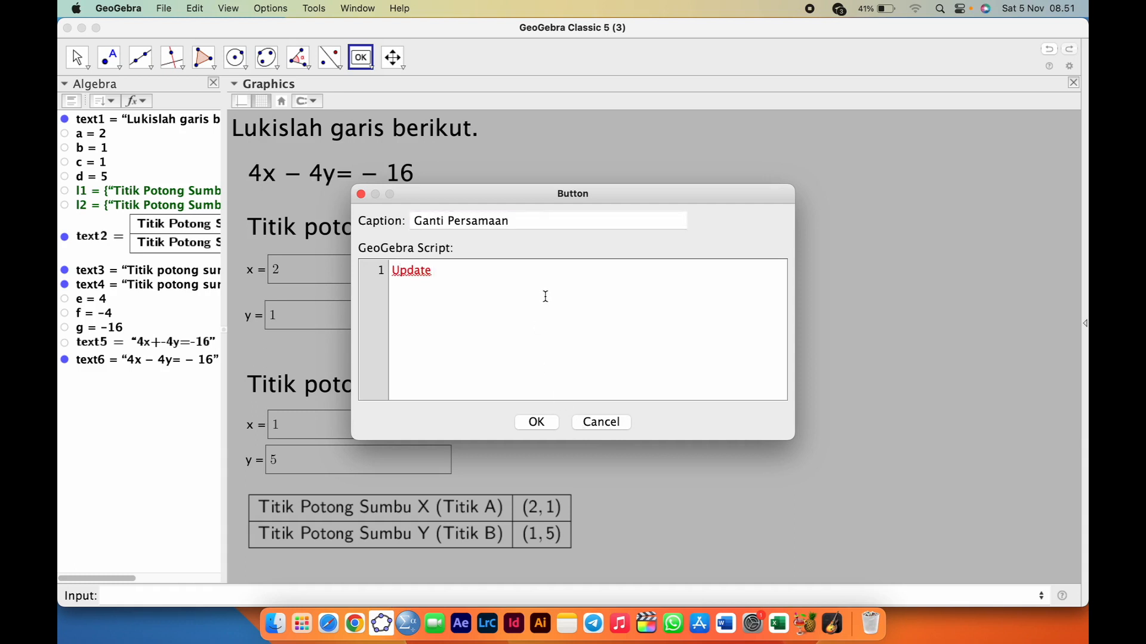
type("n")
key("BackSpace")
key("BackSpace")
type("nstruction[]")
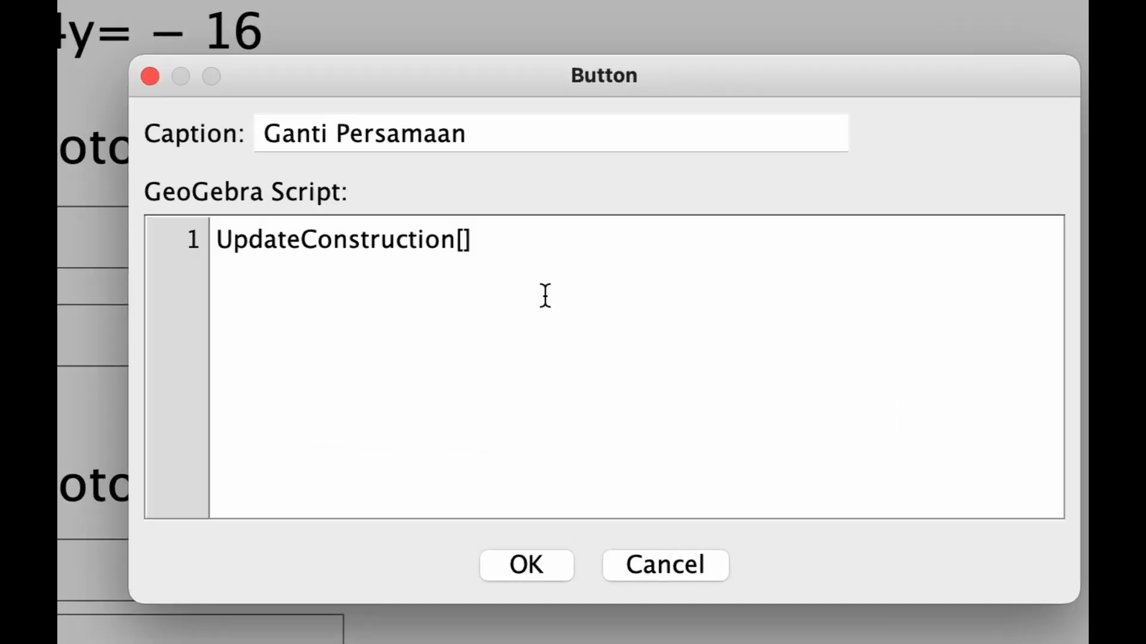
double_click(545, 296)
left_click(214, 236)
left_click(463, 243)
type("9")
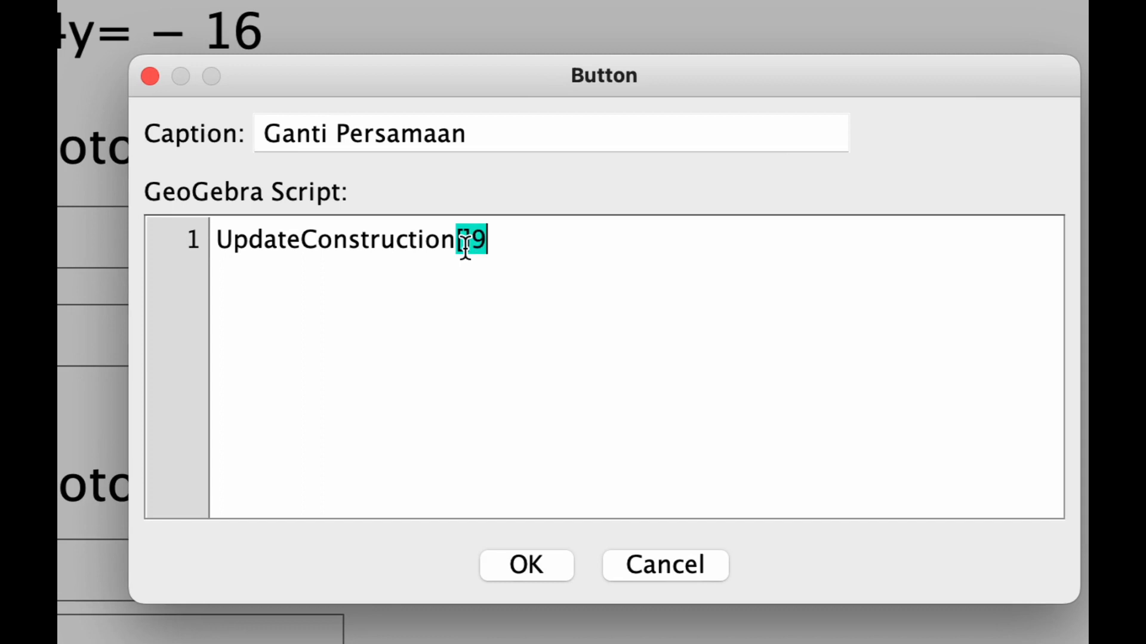
key("BackSpace")
type("(")
key("BackSpace")
key("BackSpace")
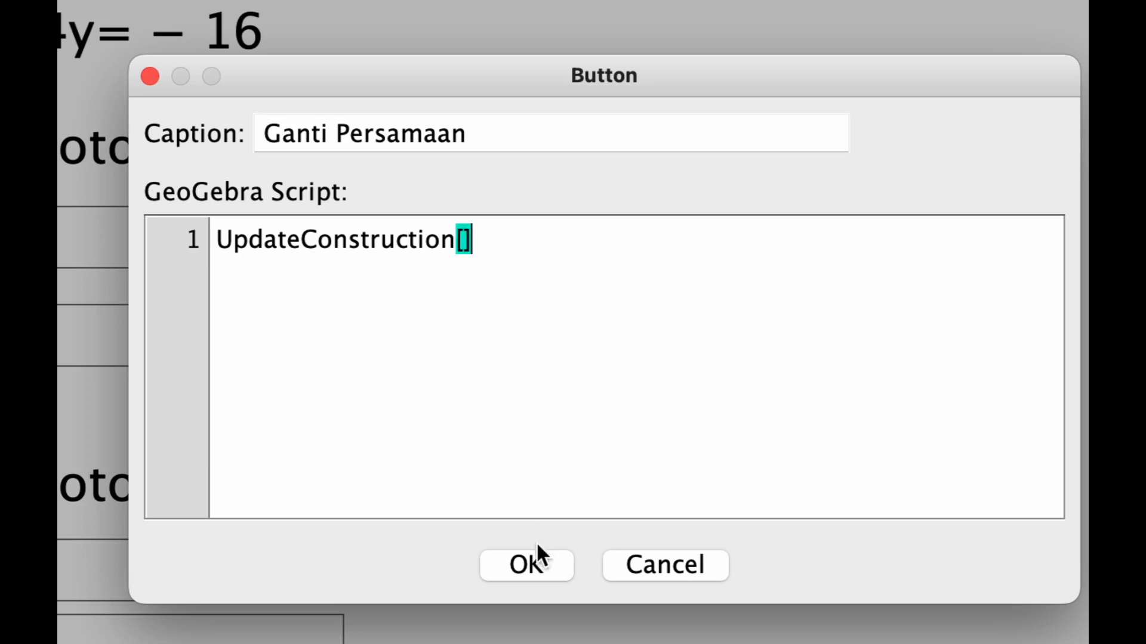
left_click(541, 561)
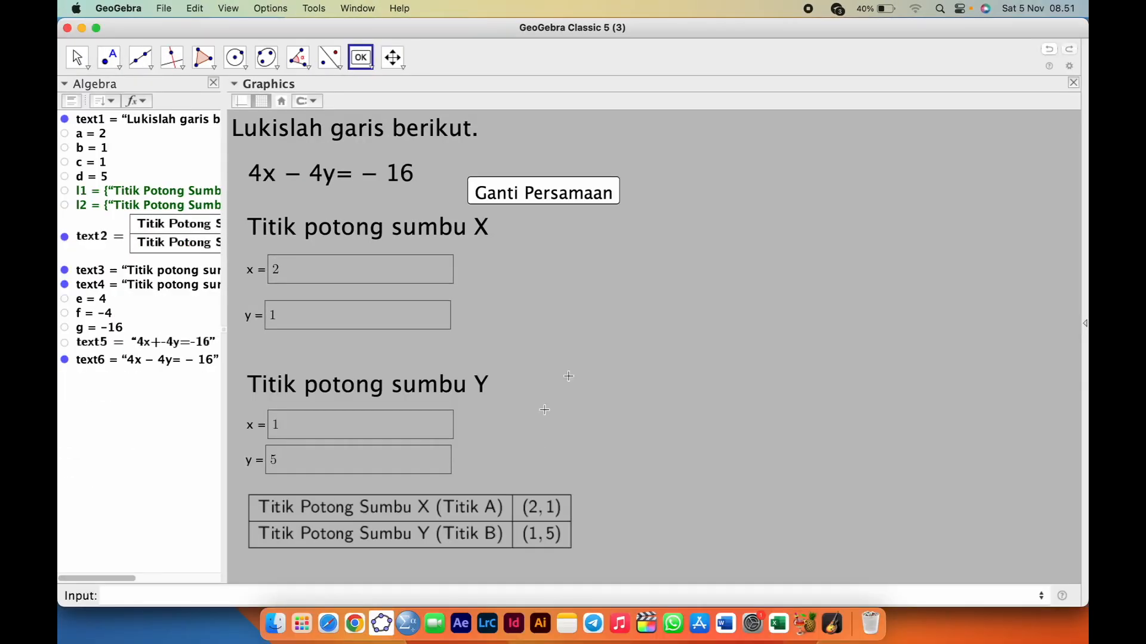
Step: Delete the original equation text text5 together with its dependent simplified text
right_click(121, 345)
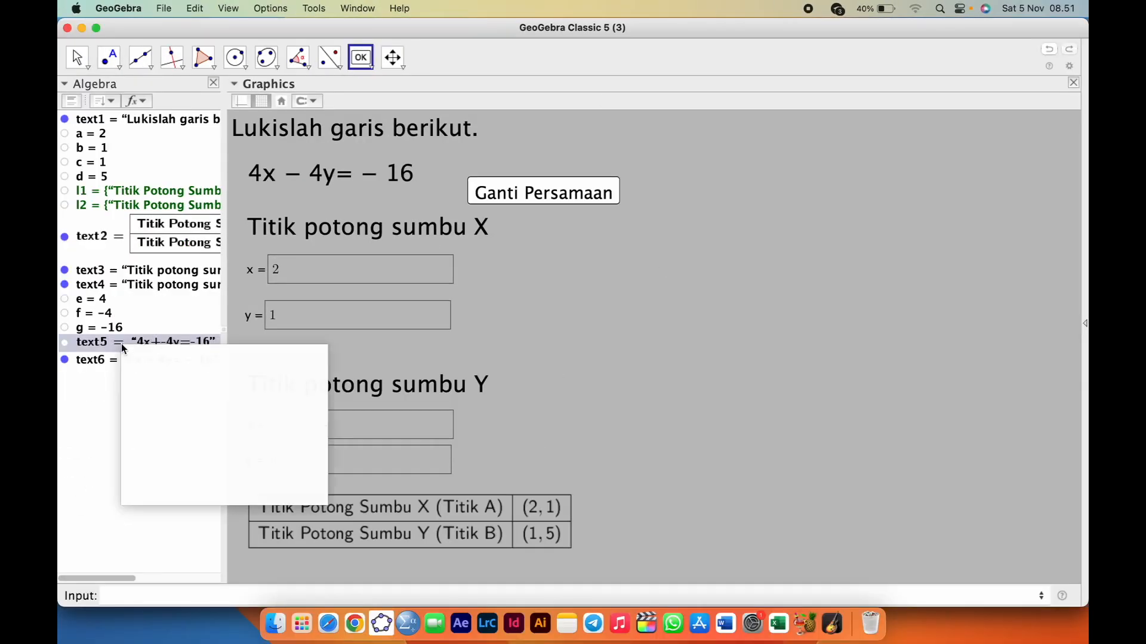
left_click(174, 469)
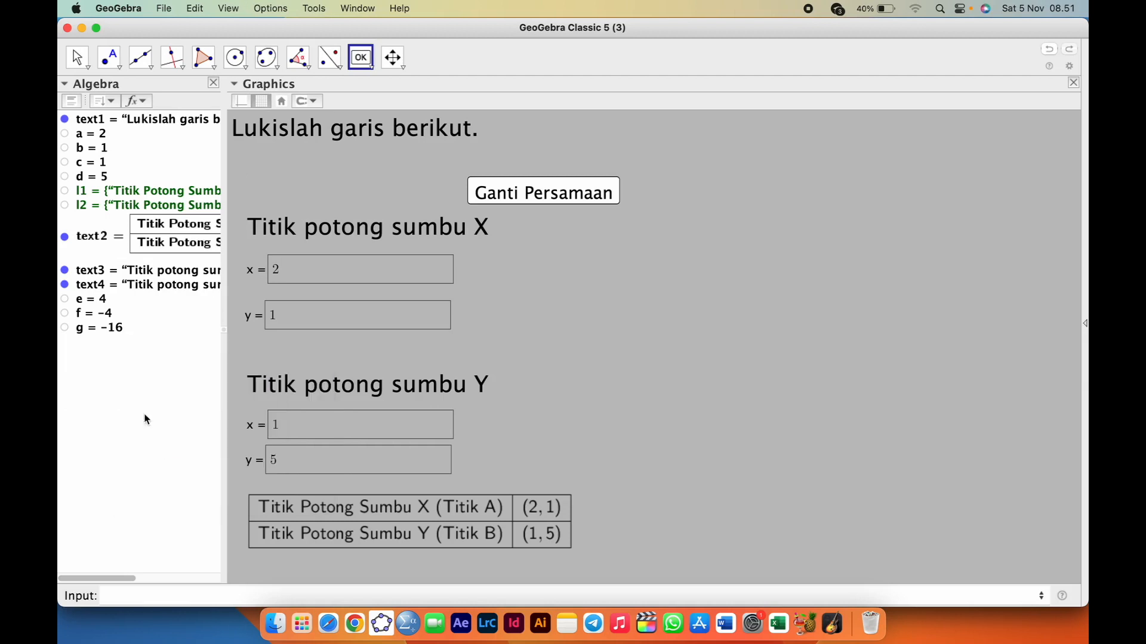
Step: Create the line with the equation e*x+f*y=g, using explicit multiplication signs for both coefficients
left_click(224, 595)
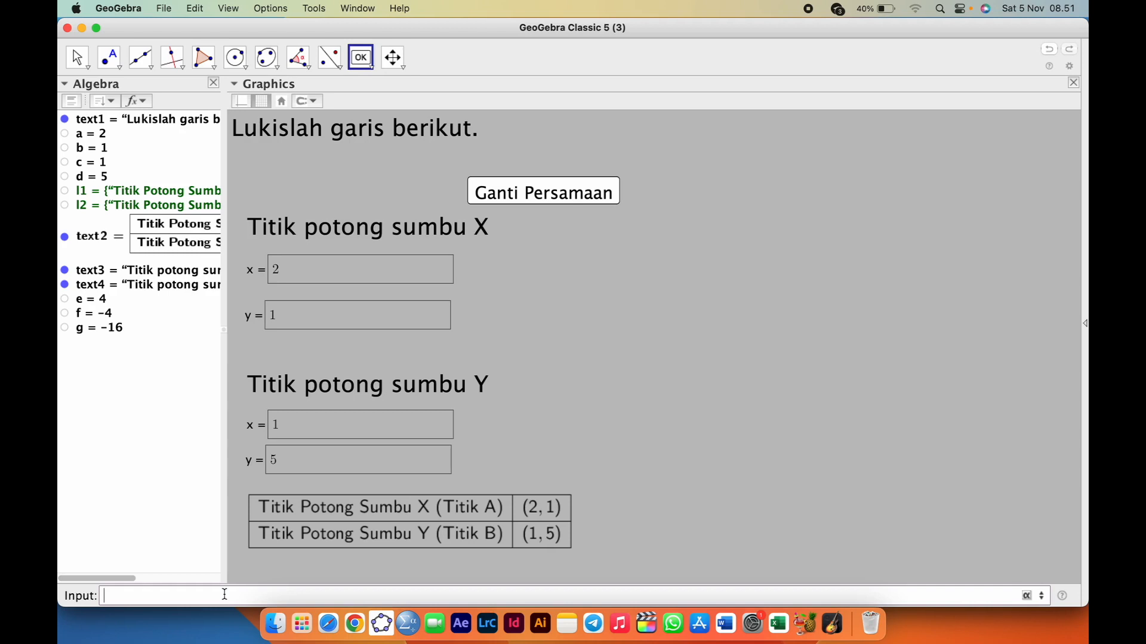
type("ex+")
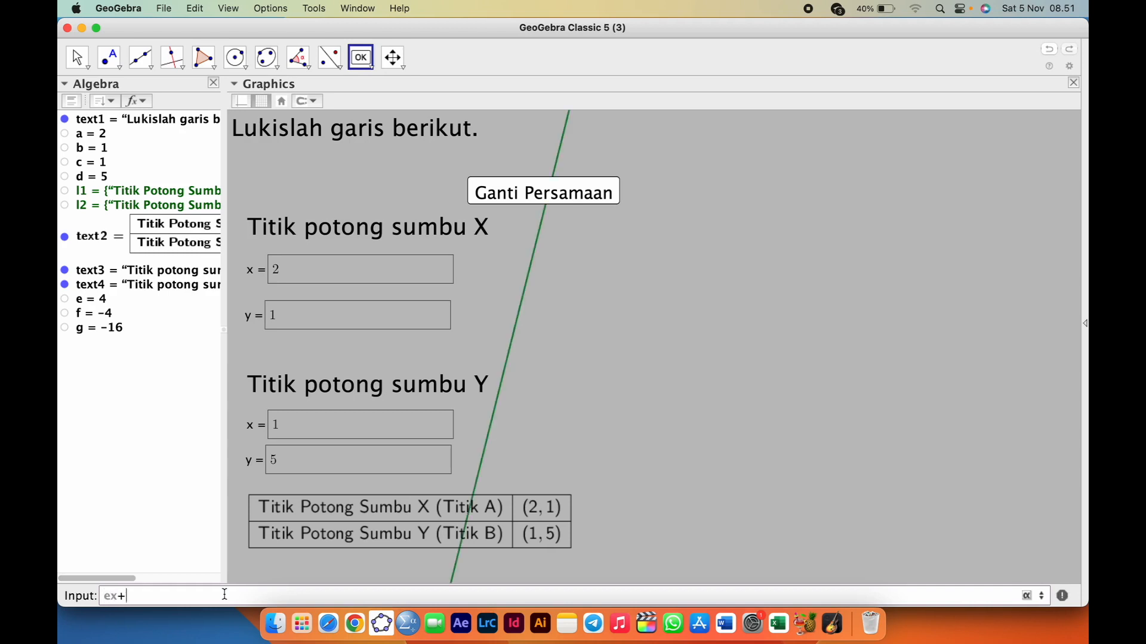
type("fy=g")
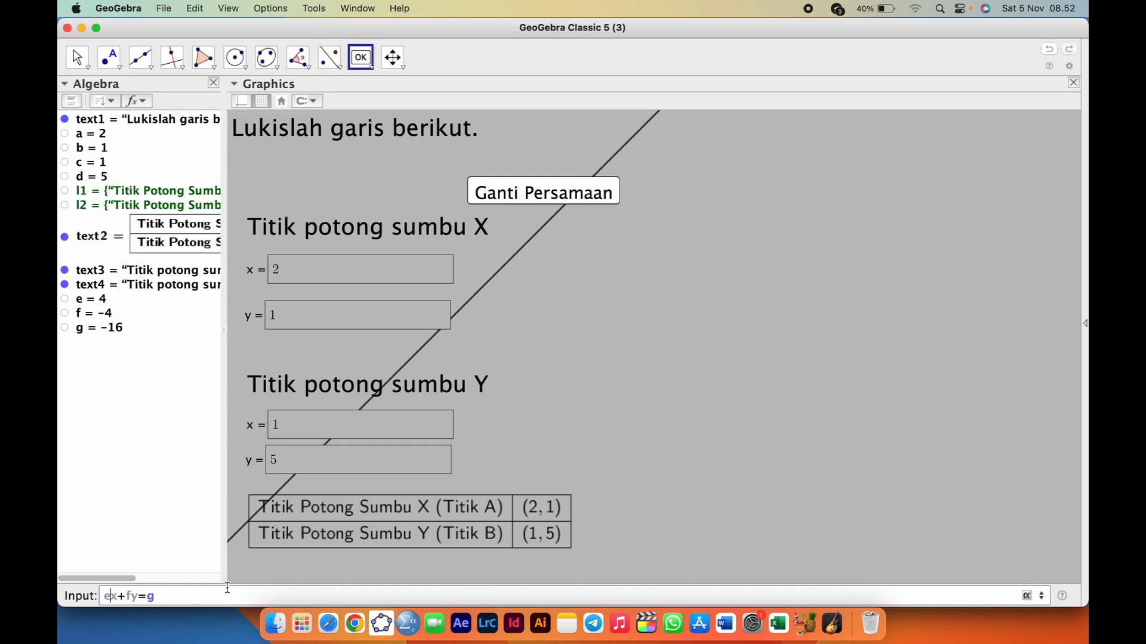
type("*")
key("Right")
key("Right")
key("Right")
type("*")
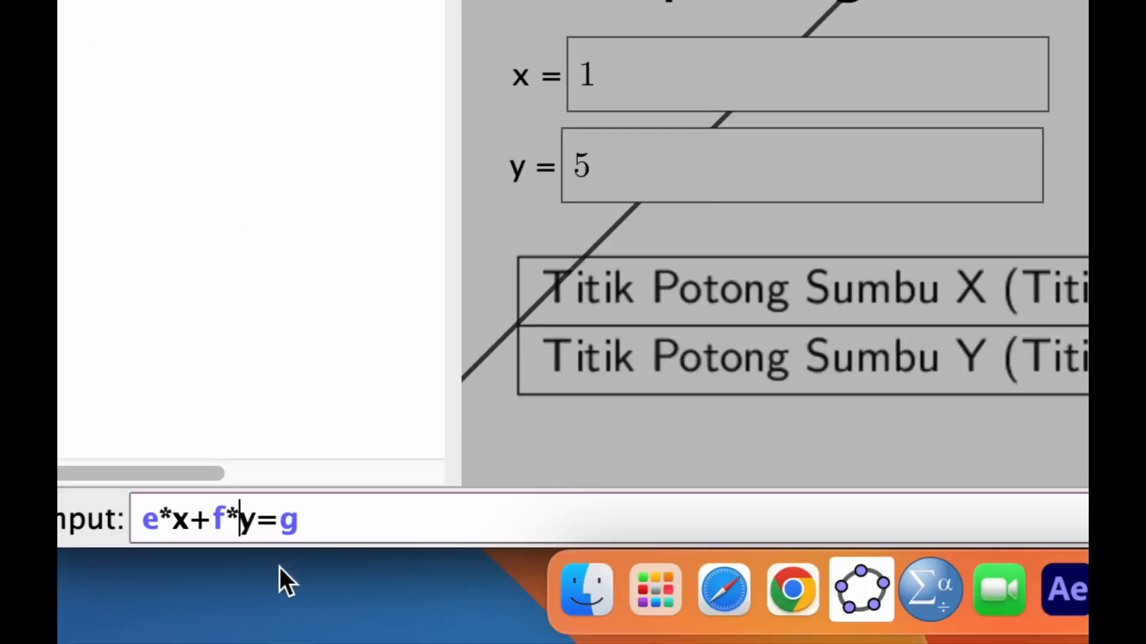
left_click(349, 515)
key("Return")
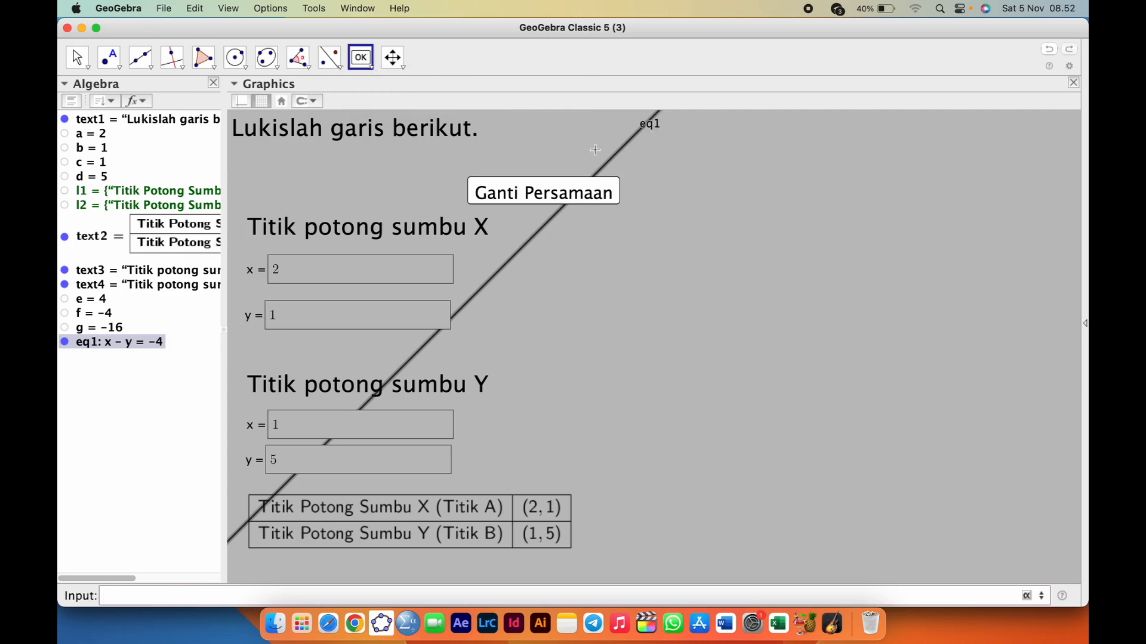
Step: Add the Graphics 2 view, widen it beside the first graphics view, and shift its origin toward the centre
left_click(228, 8)
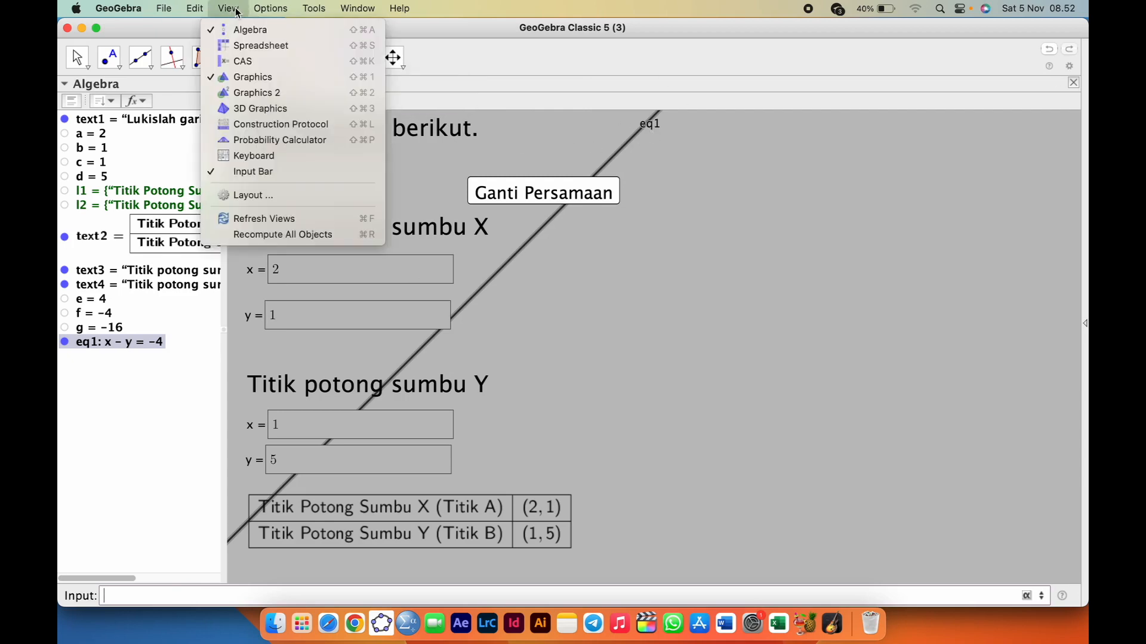
left_click(247, 94)
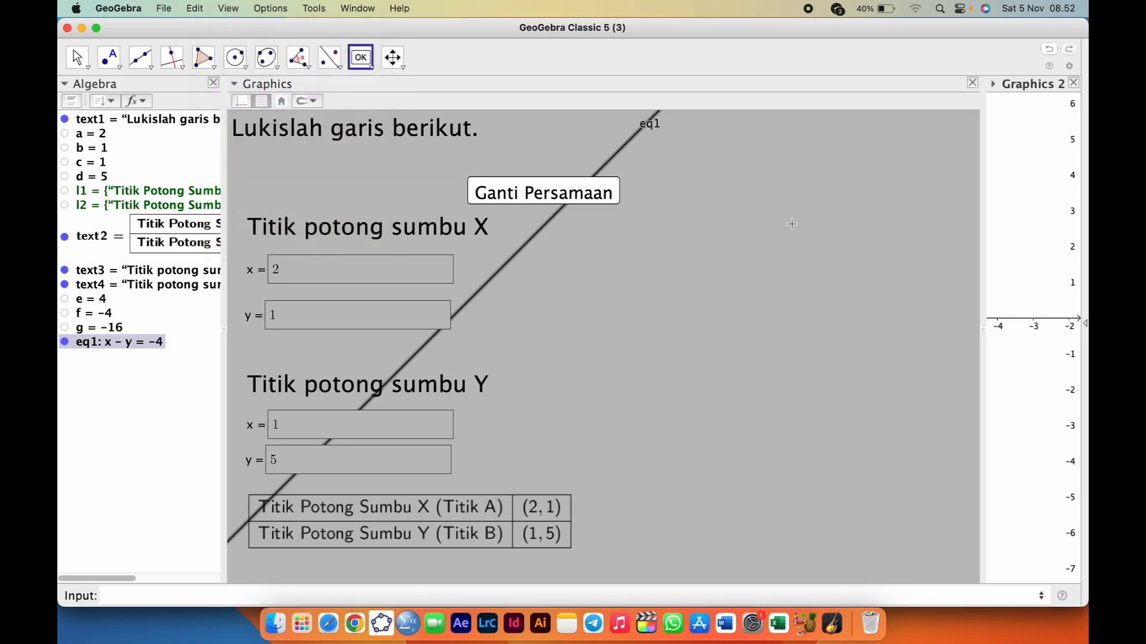
left_click_drag(983, 281, 645, 285)
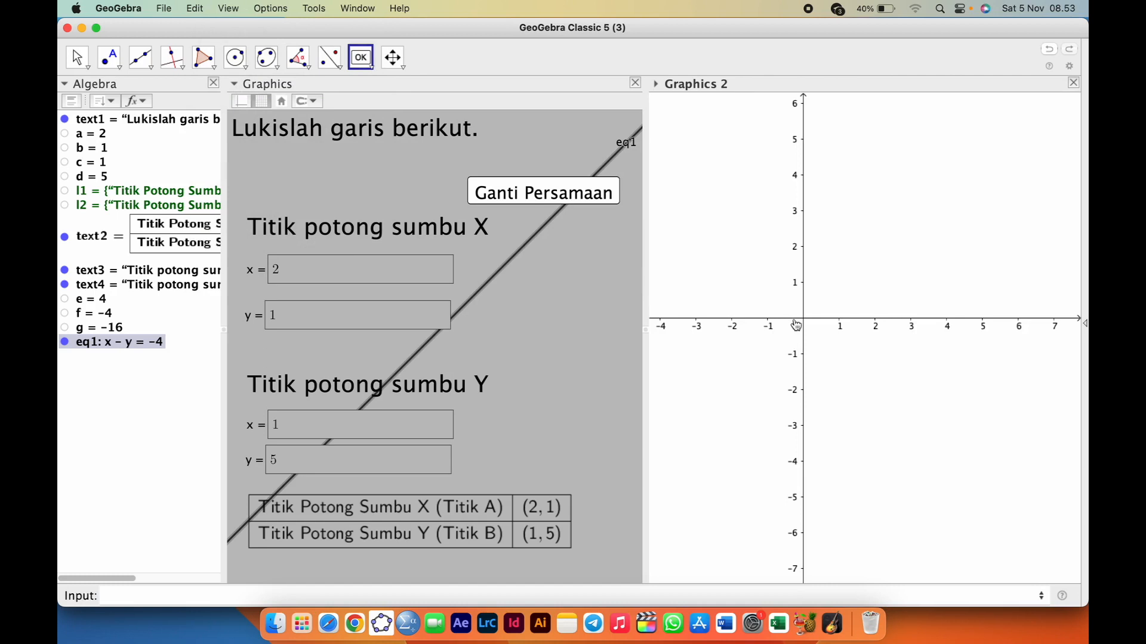
left_click_drag(795, 323, 857, 320)
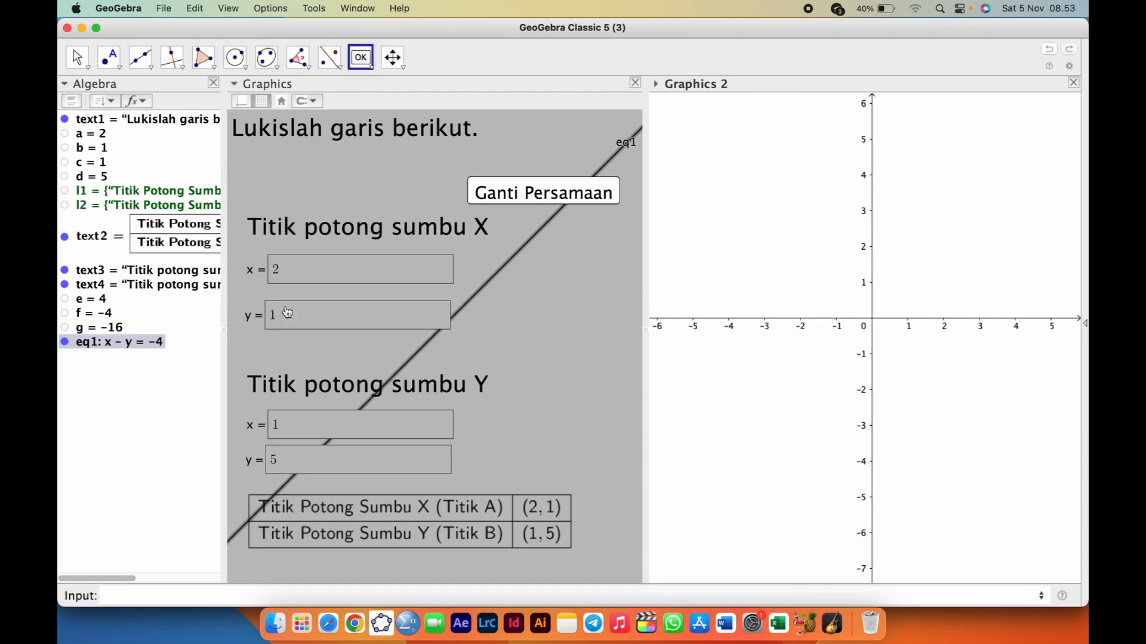
Step: Change the location of line eq1 from Graphics to Graphics 2 only, and close its properties
right_click(133, 341)
left_click(209, 544)
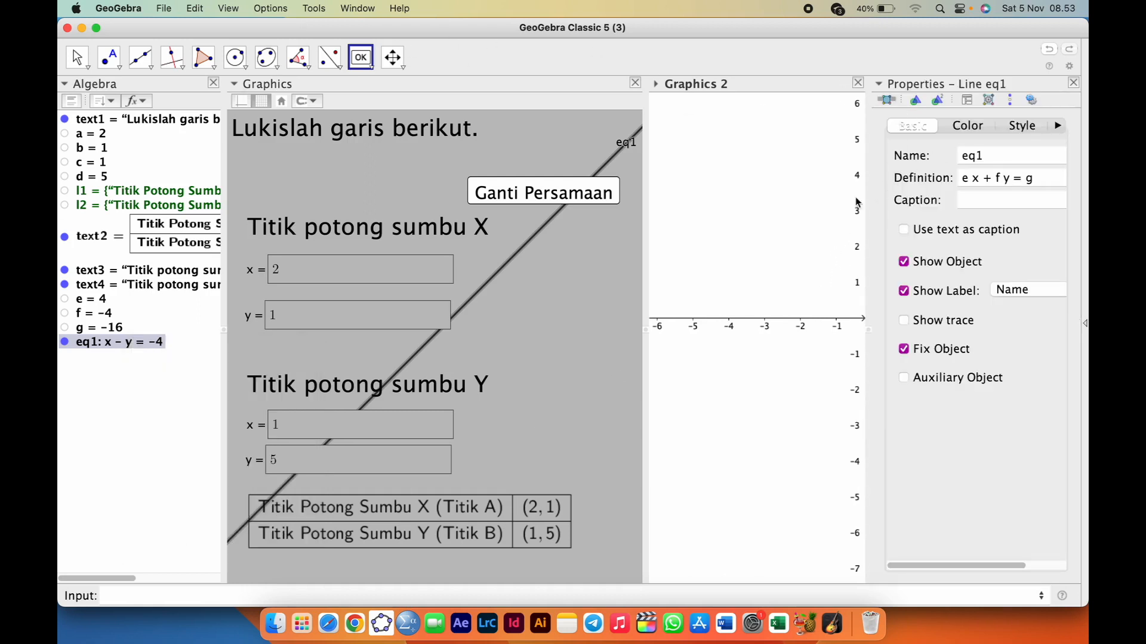
left_click(1056, 126)
left_click(1057, 126)
left_click(1056, 126)
left_click(1057, 126)
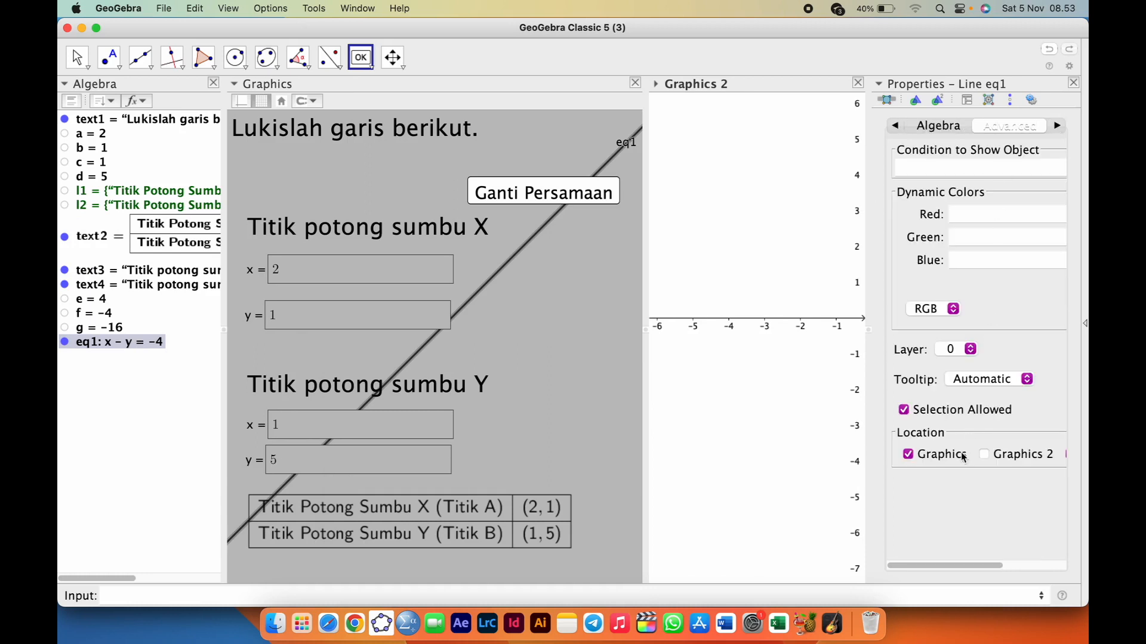
left_click(986, 454)
left_click(928, 454)
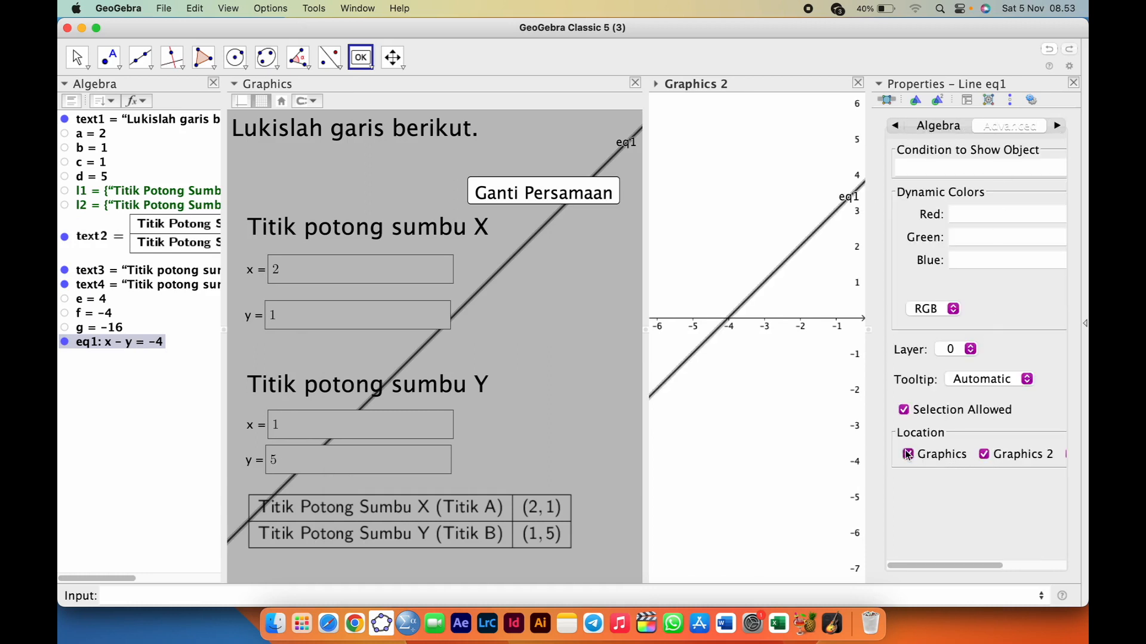
left_click(1073, 84)
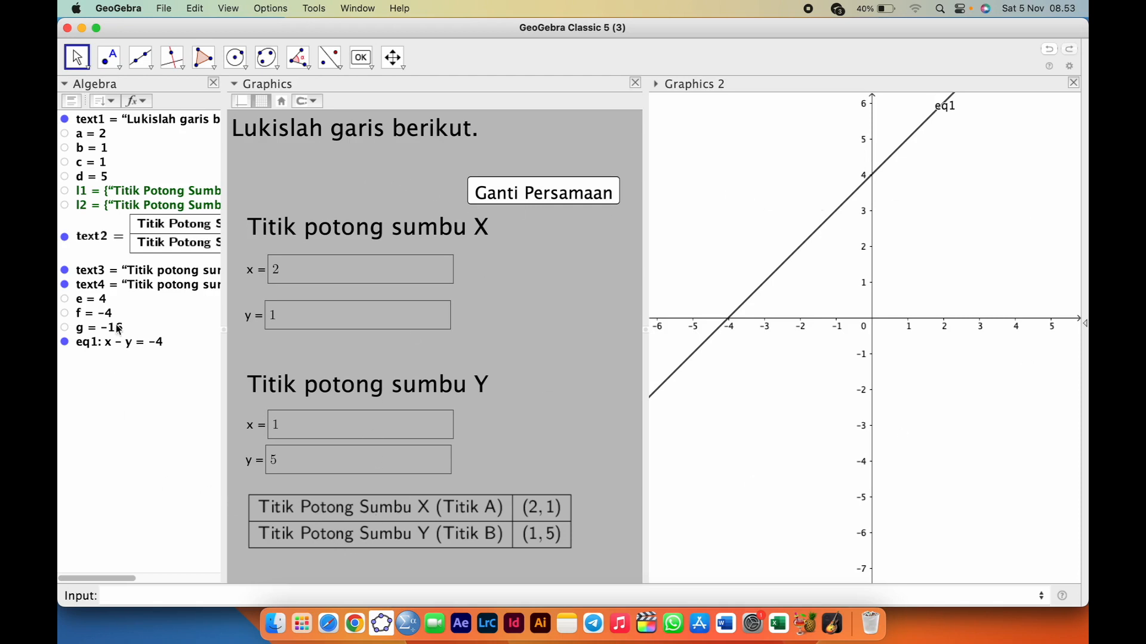
Step: Insert a LaTeX text linked to object eq1 in the first graphics view, below the heading "Lukislah garis berikut."
left_click(370, 66)
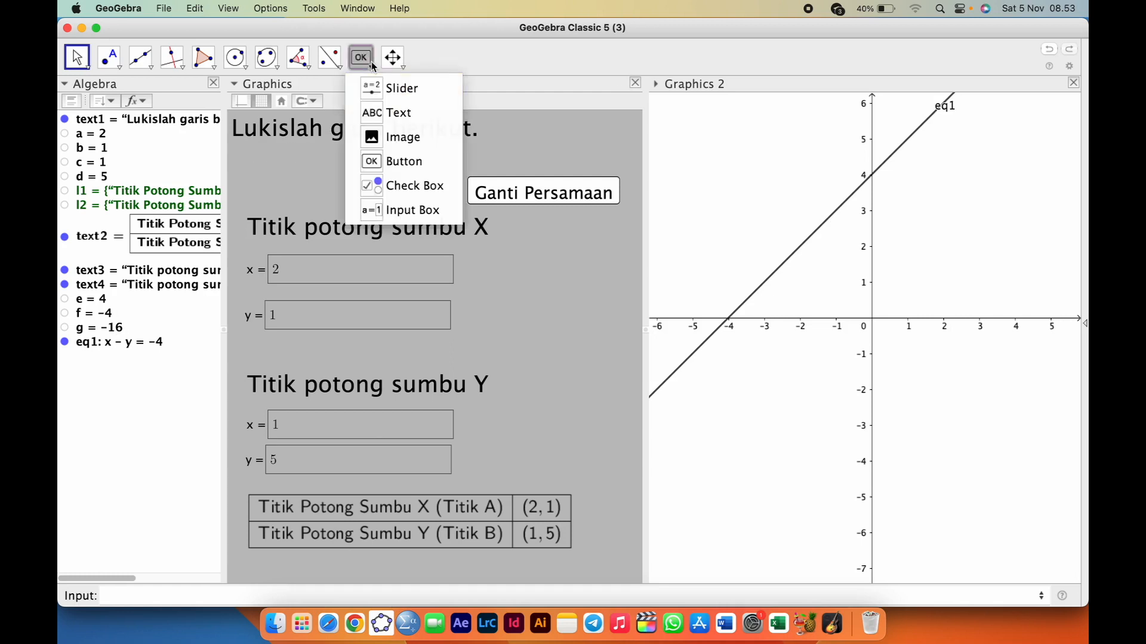
left_click(386, 113)
left_click(292, 183)
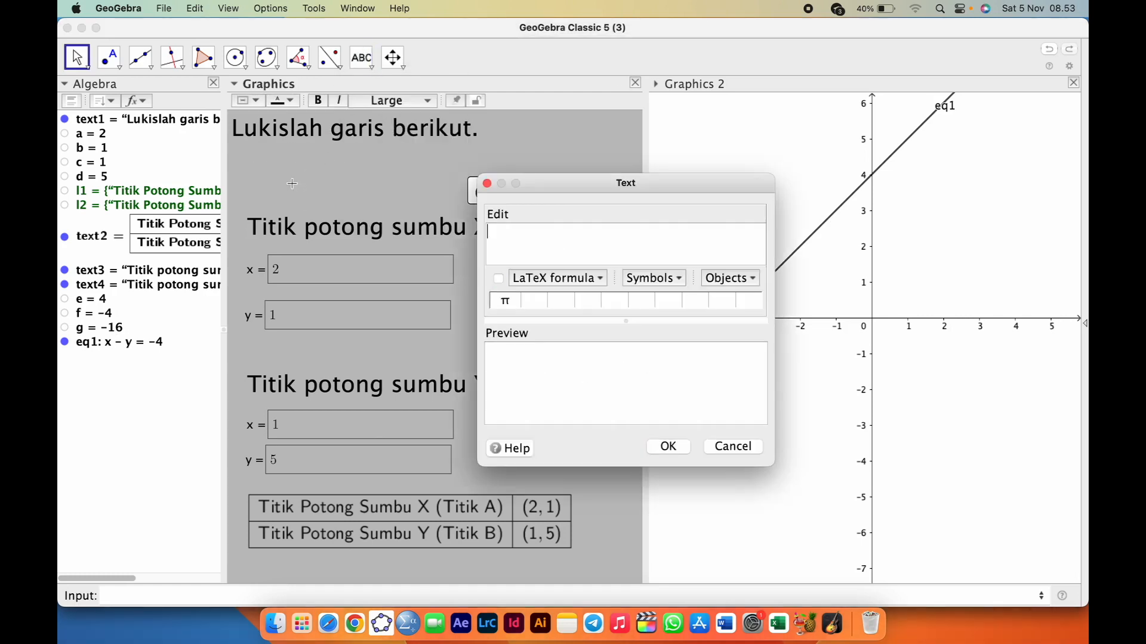
left_click(745, 279)
scroll(733, 366, "down", 1)
left_click(731, 346)
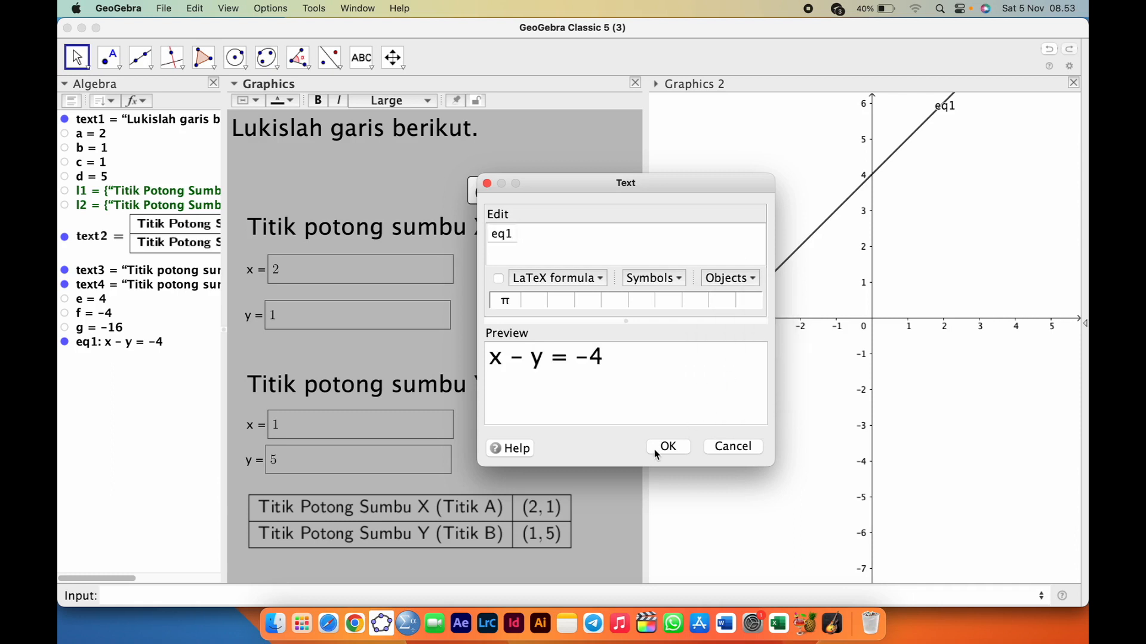
left_click(499, 279)
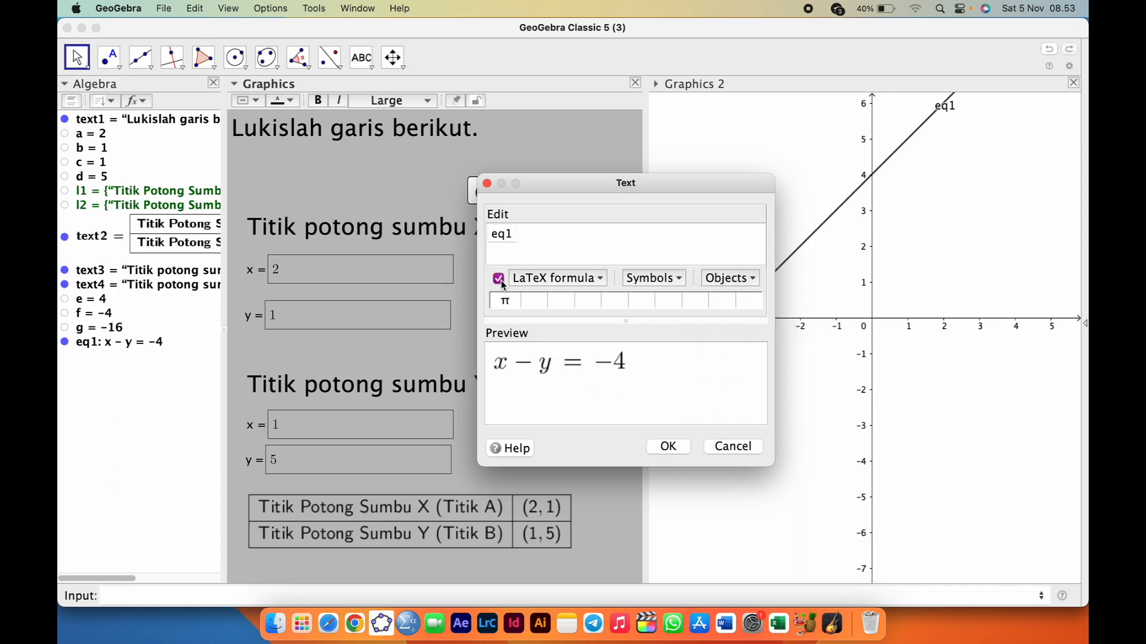
left_click(687, 447)
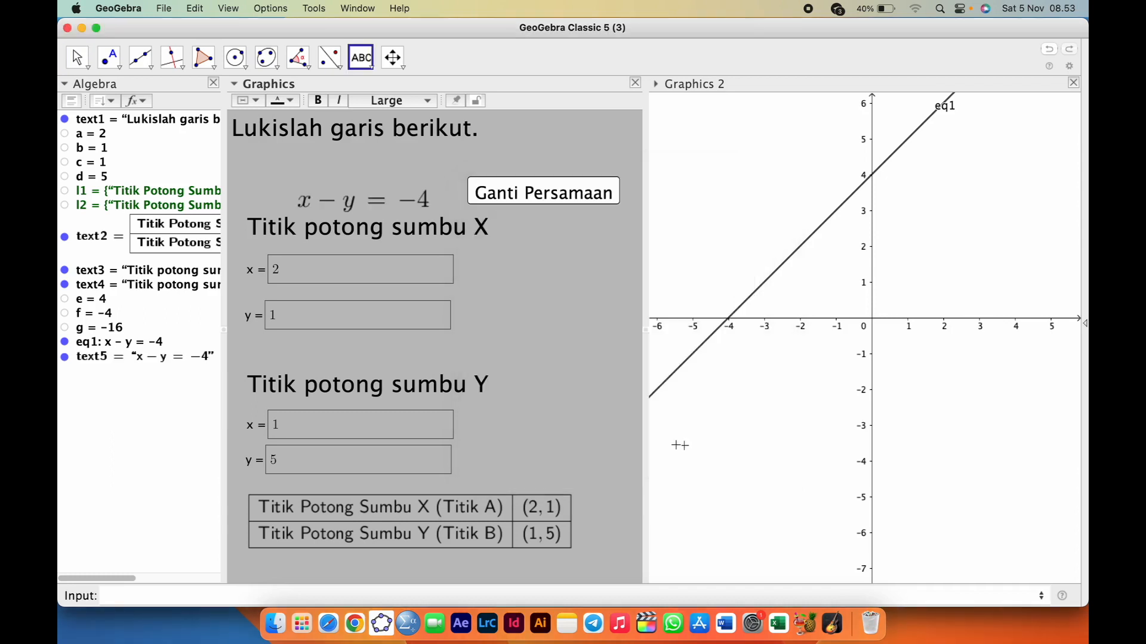
Step: Position the equation text between the two headings, trying the Very Large font size before setting it back to Large
left_click(78, 58)
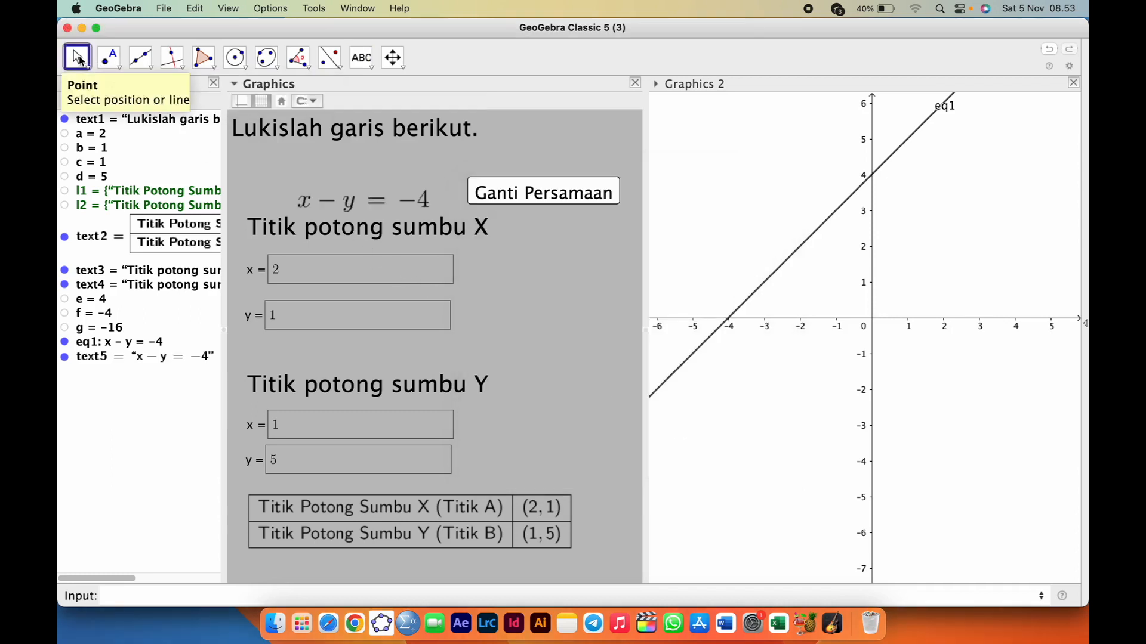
left_click_drag(376, 204, 343, 181)
left_click(405, 100)
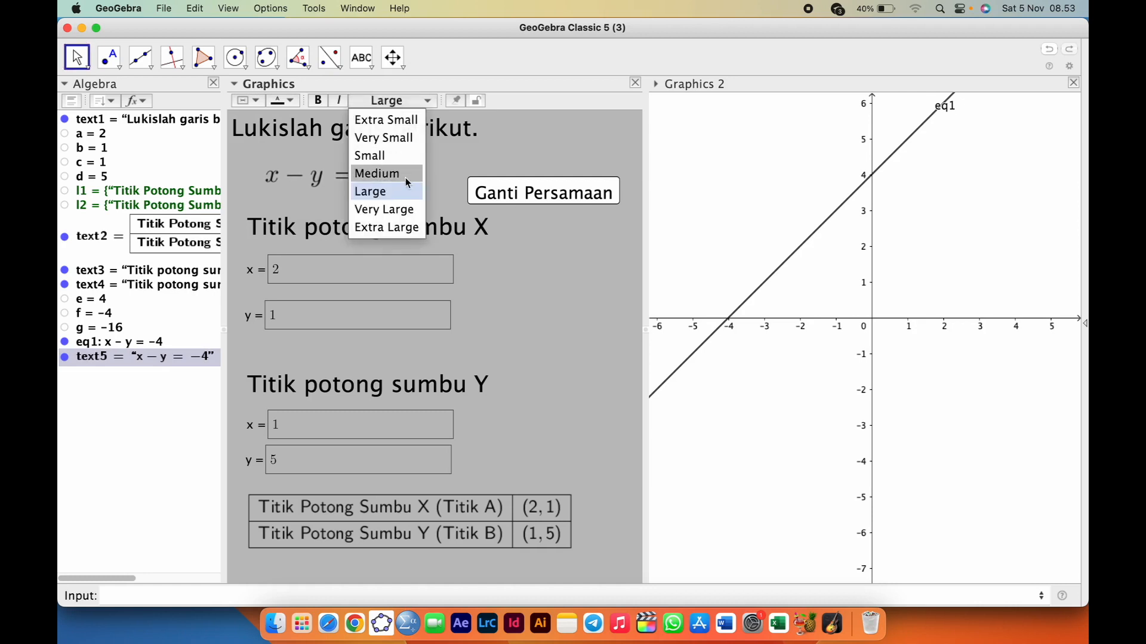
left_click(401, 210)
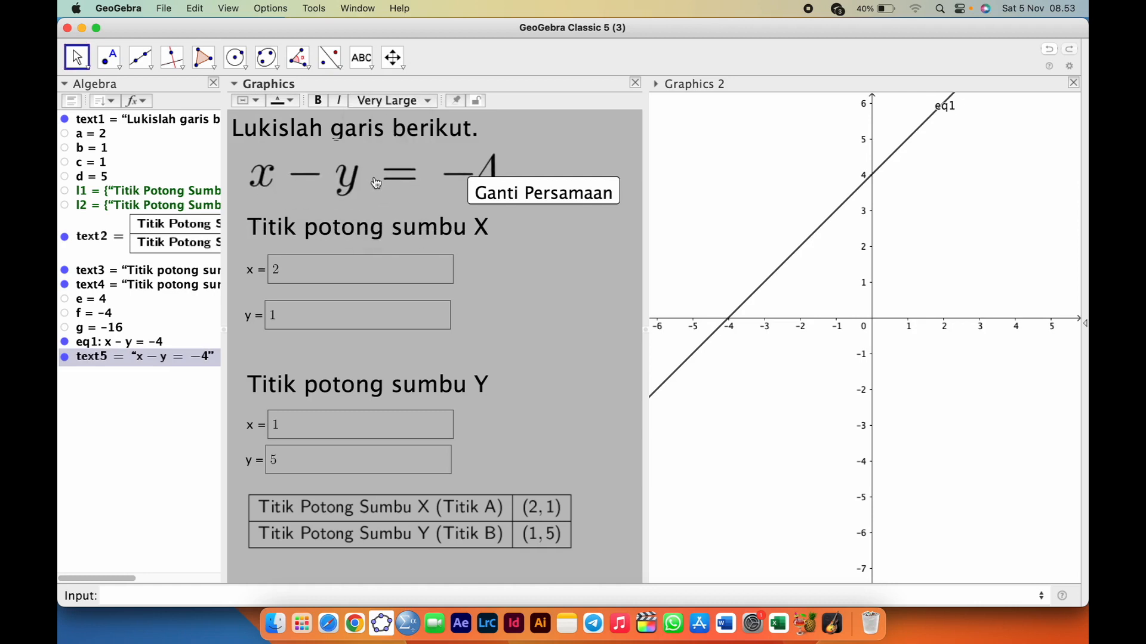
left_click(397, 100)
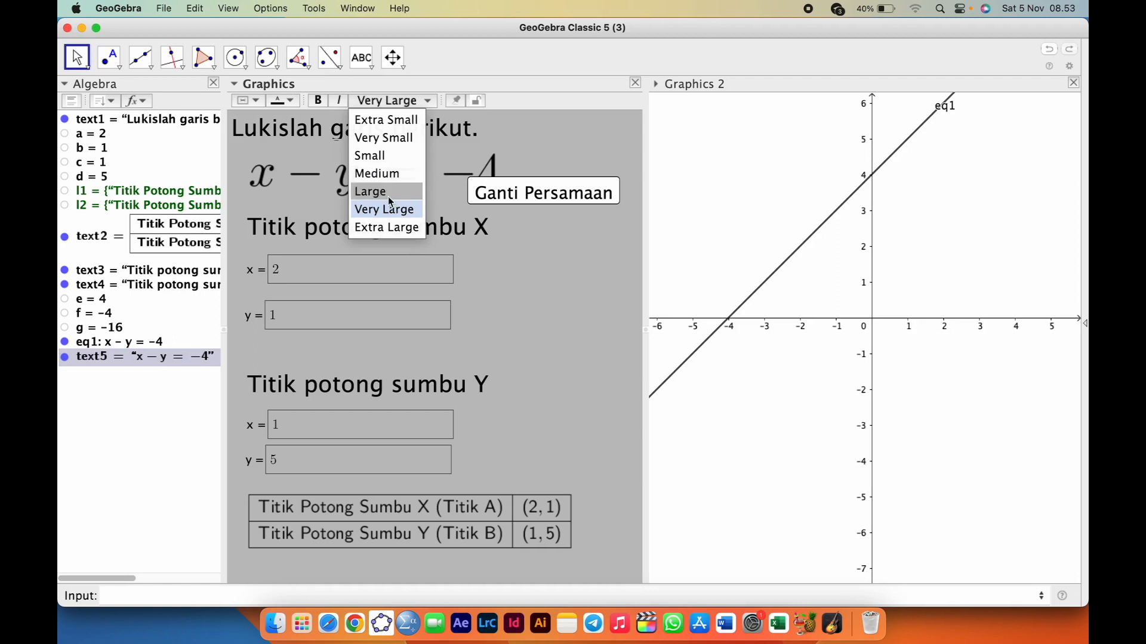
left_click(360, 188)
left_click_drag(345, 166, 376, 180)
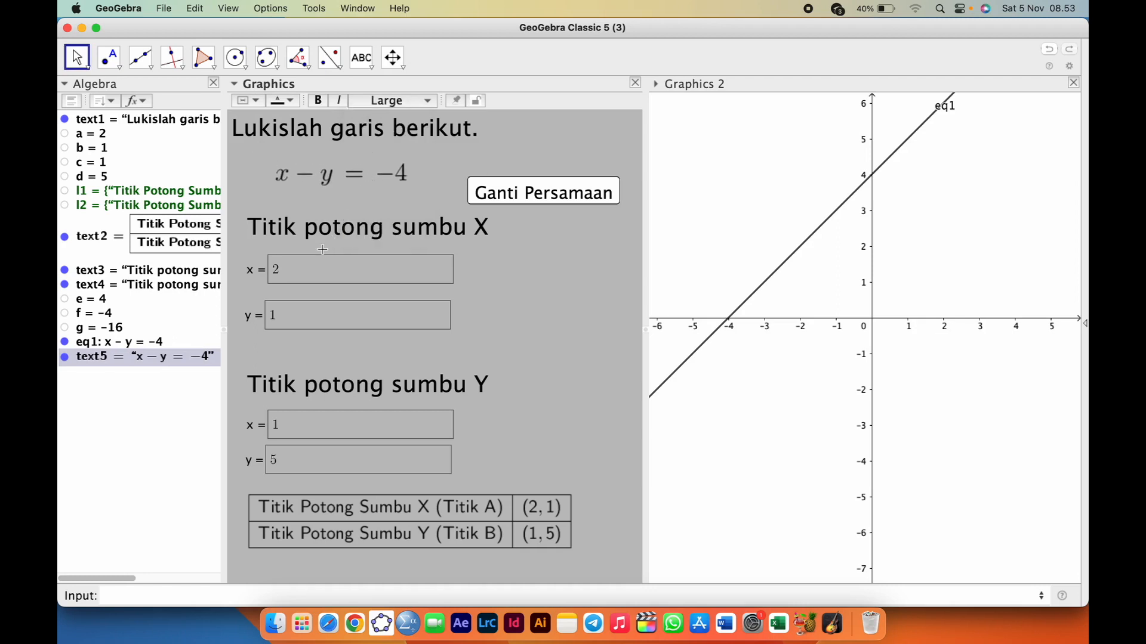
Step: Give the x and y input boxes under "Titik potong sumbu X" a white background
left_click(276, 272)
right_click(252, 275)
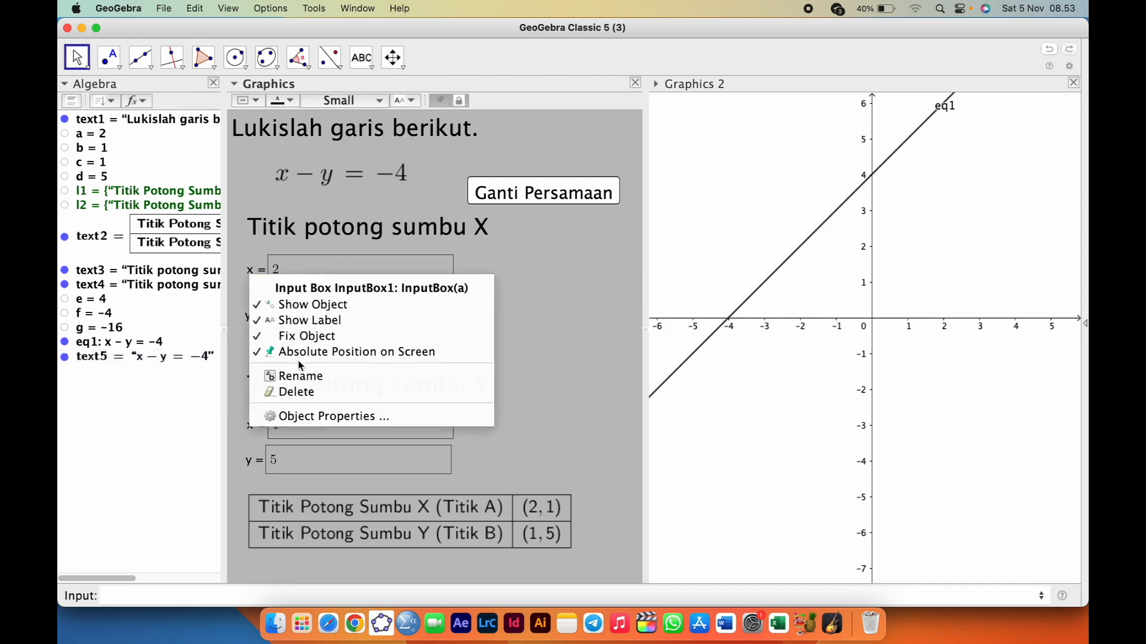
left_click(265, 270)
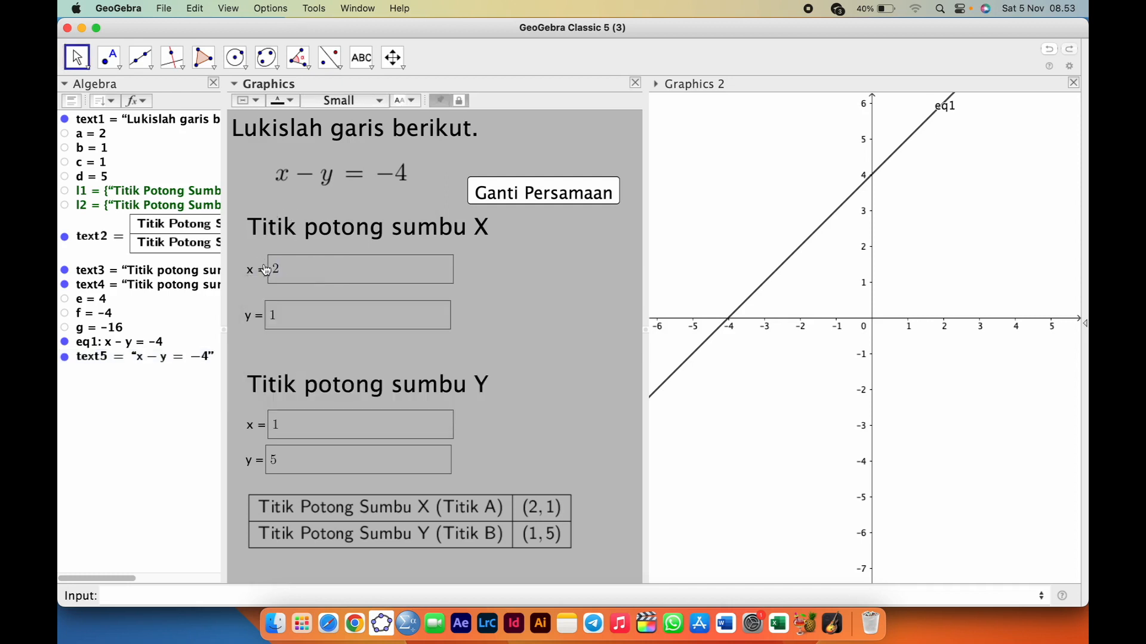
left_click(249, 105)
left_click(241, 140)
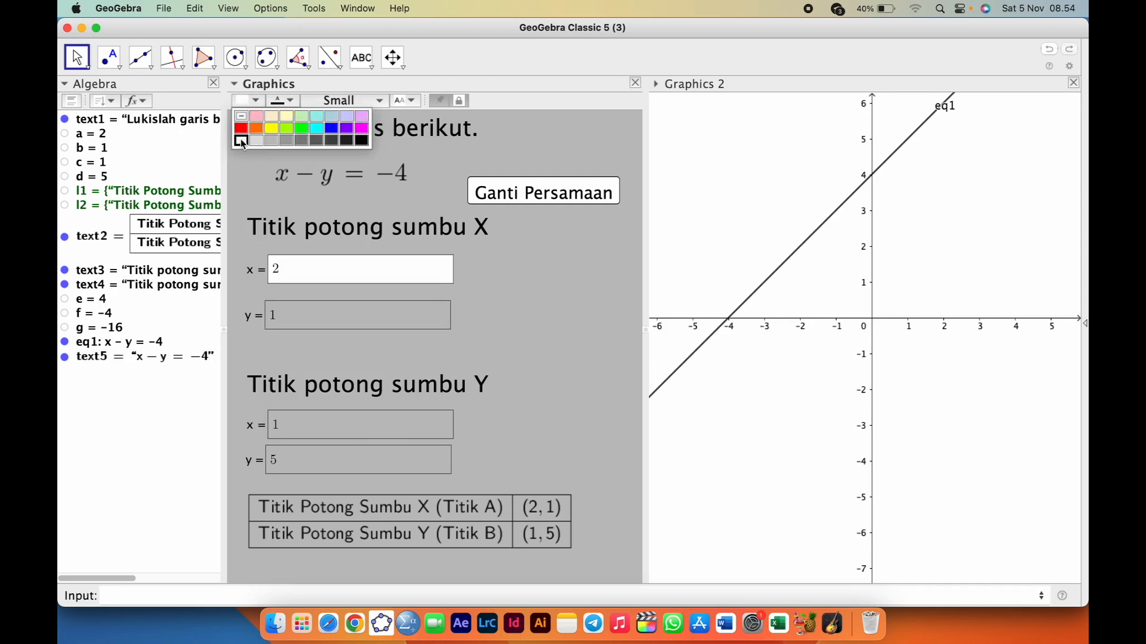
left_click(253, 327)
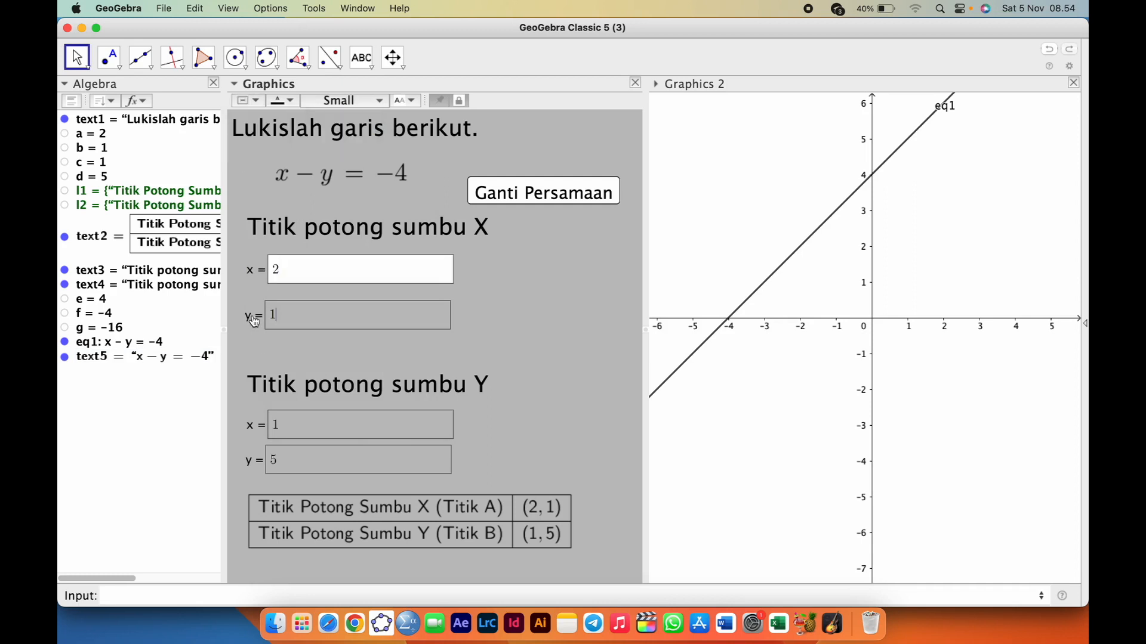
left_click(250, 105)
left_click(241, 140)
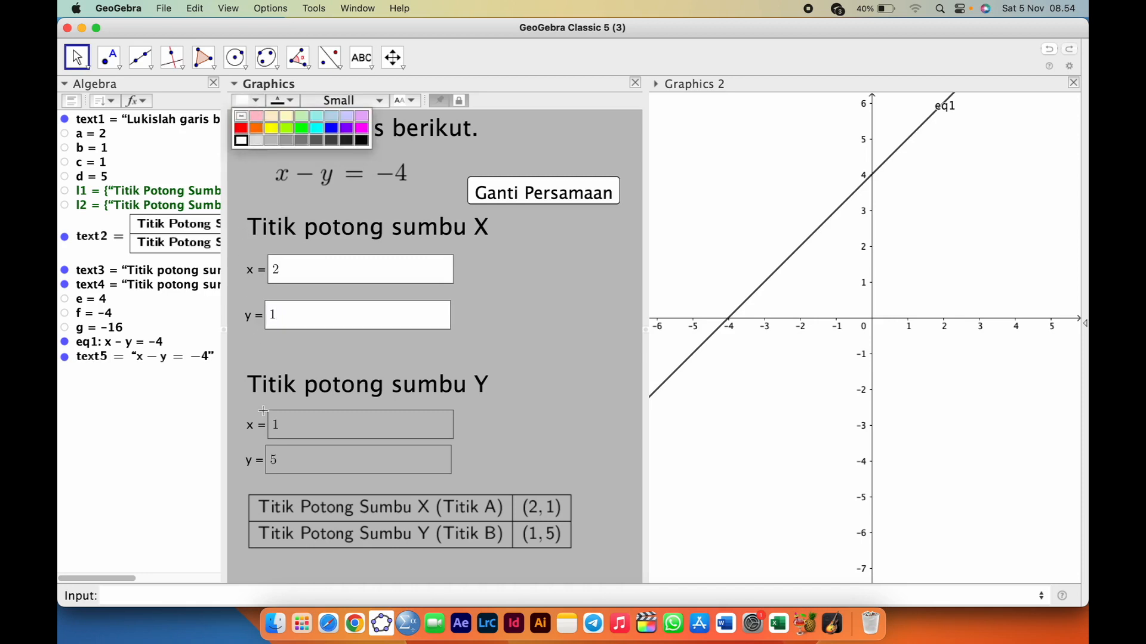
Step: Give the x and y input boxes under "Titik potong sumbu Y" a white background
left_click(263, 424)
left_click(250, 105)
left_click(241, 140)
left_click(252, 465)
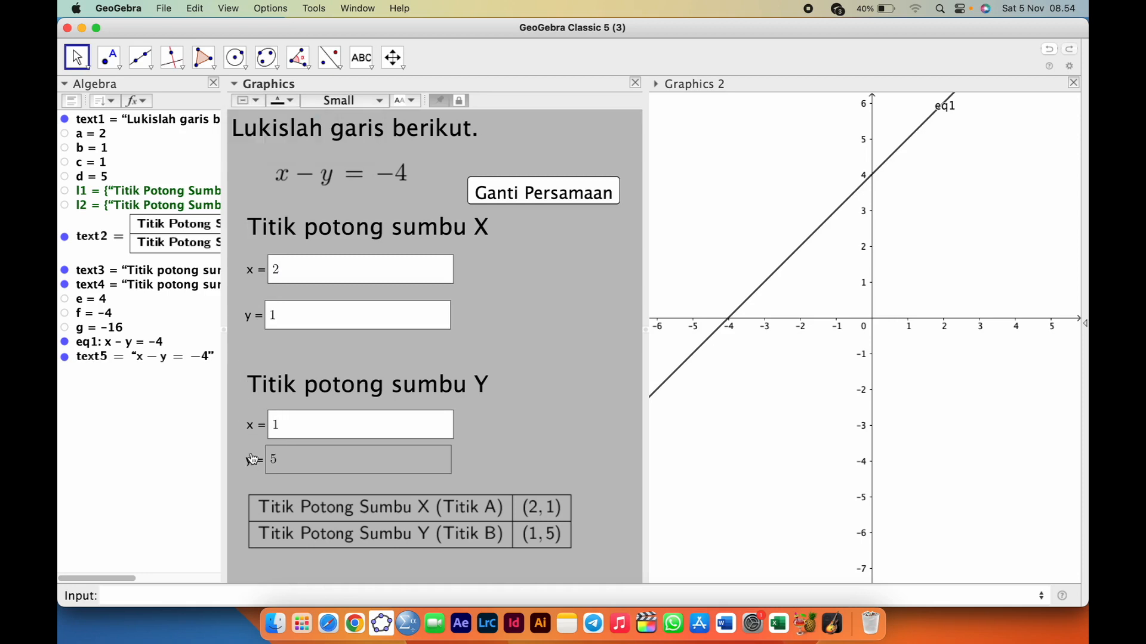
left_click(255, 103)
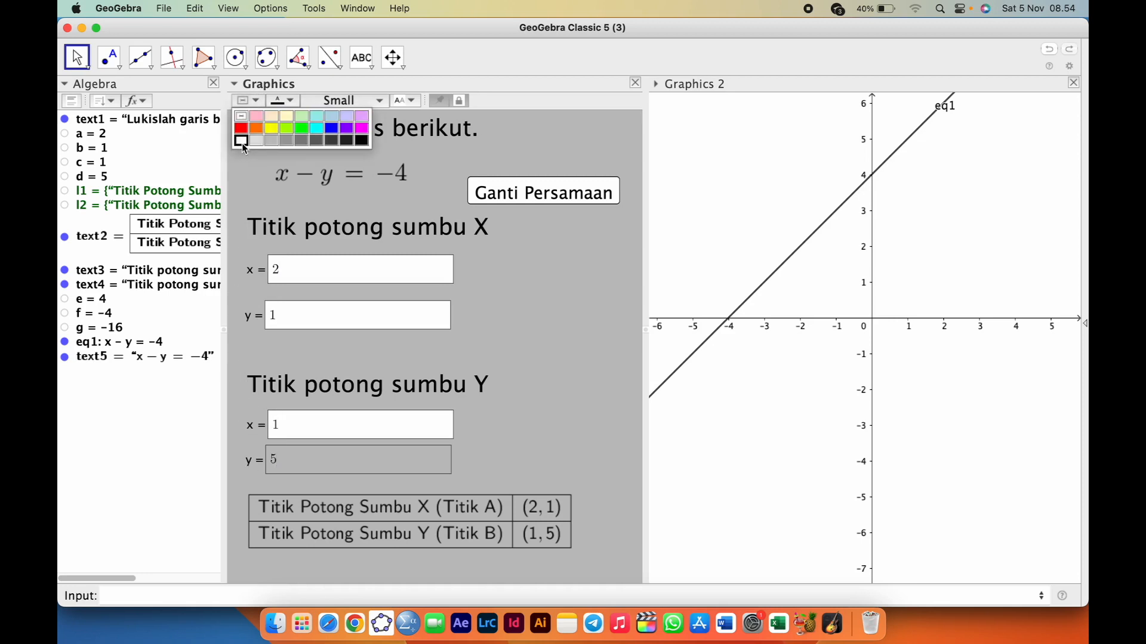
left_click(241, 141)
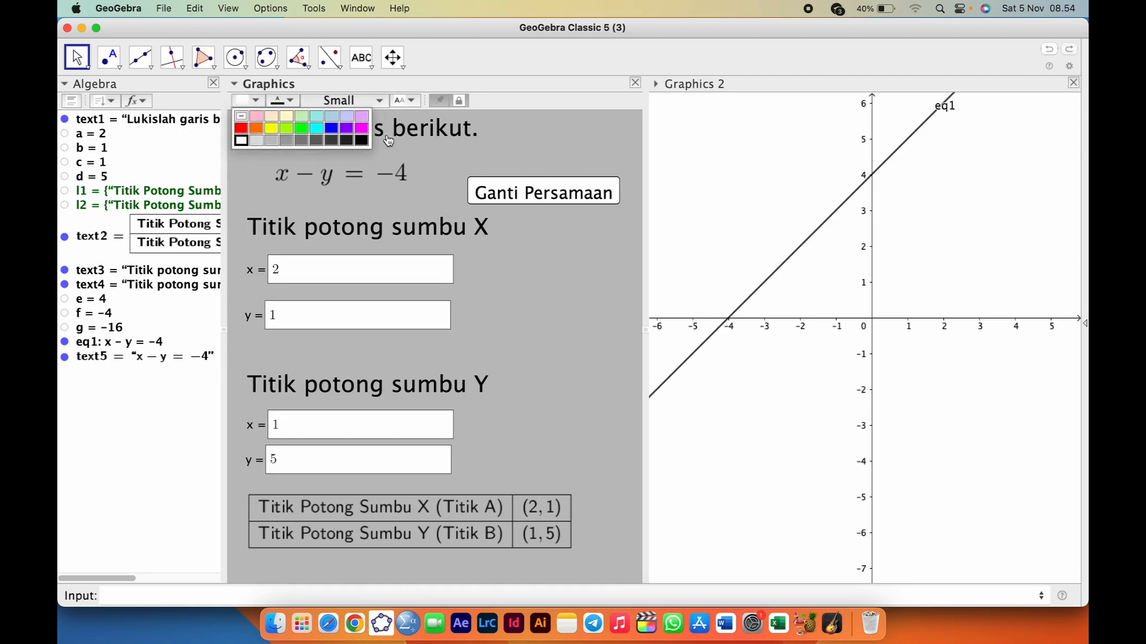
Step: Align the "Ganti Persamaan" button with the equation text and test it by generating several new equations
left_click_drag(591, 200, 568, 183)
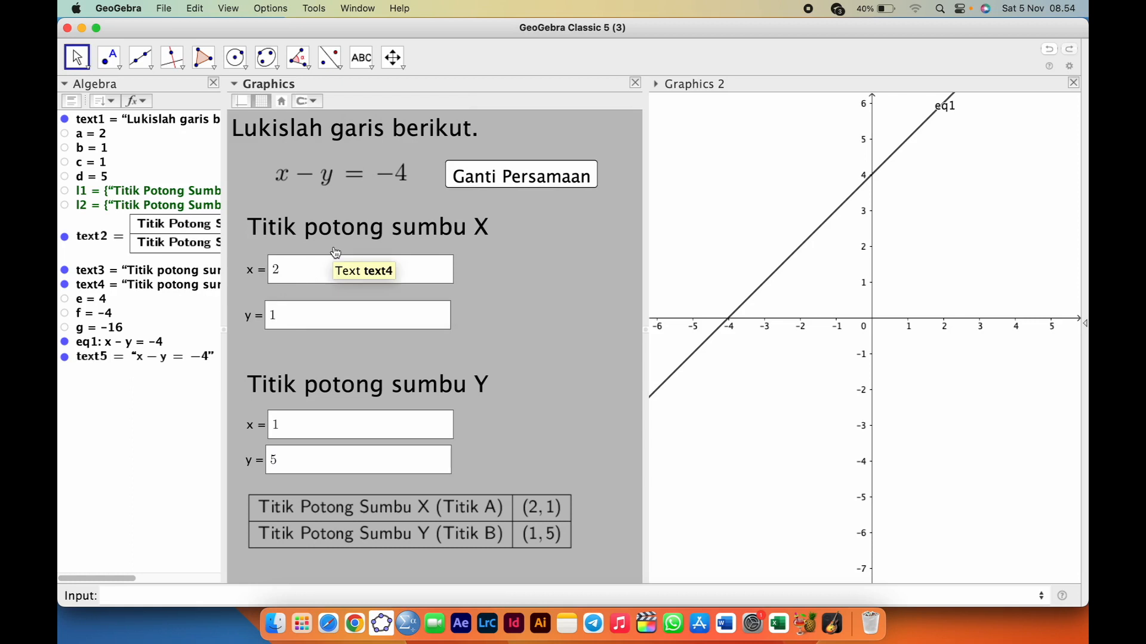
left_click(501, 182)
left_click(501, 183)
left_click(500, 182)
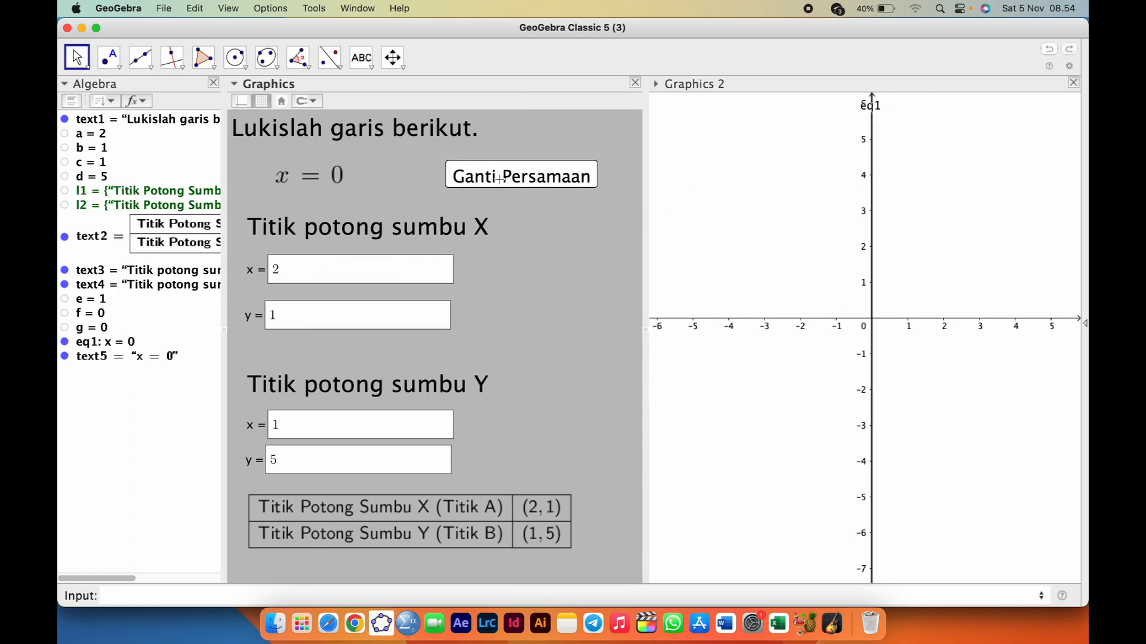
left_click(499, 180)
left_click(499, 178)
left_click(499, 178)
left_click(499, 178)
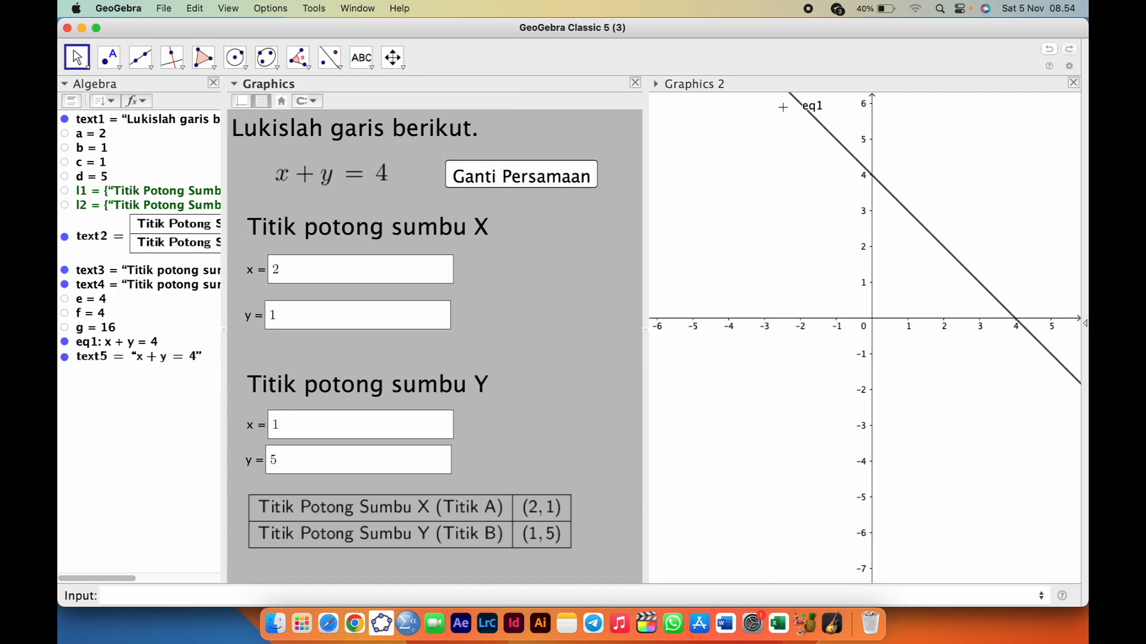
Step: Place two free points A and B in Graphics 2 at about (-3.82, 1.4) and (-1.86, 2.32), and return to the Move tool
left_click(113, 57)
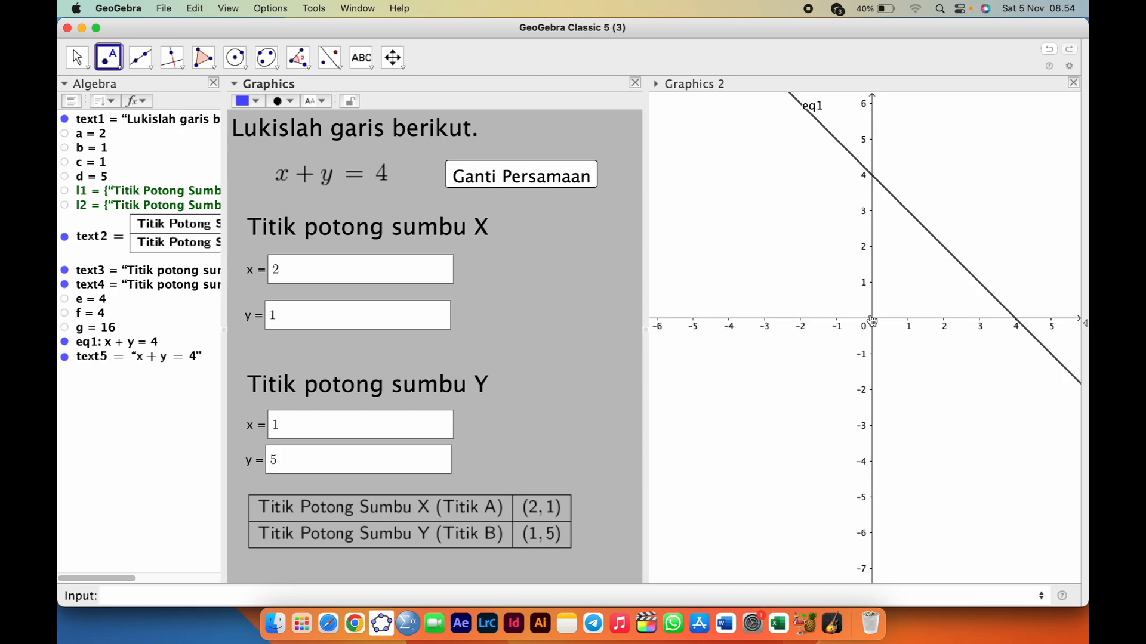
left_click(735, 268)
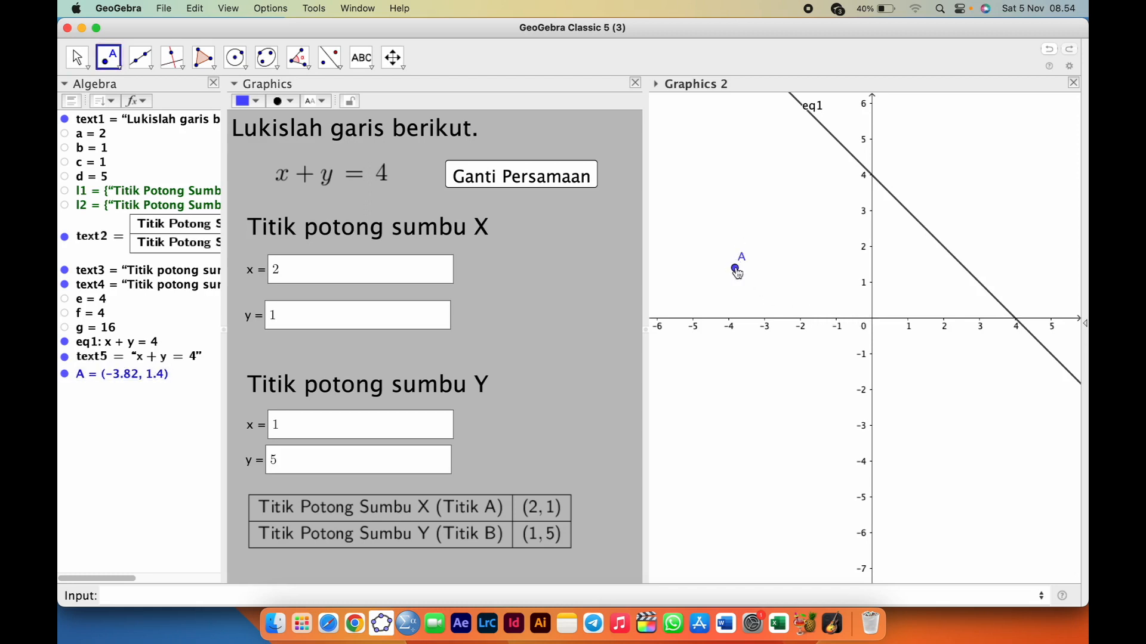
left_click(805, 234)
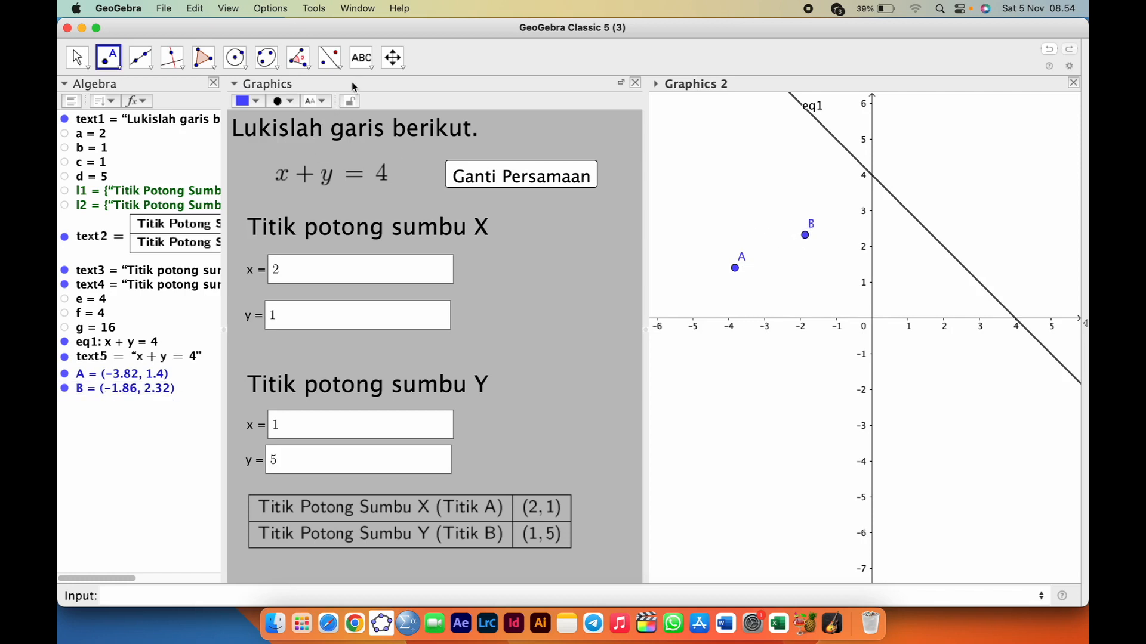
left_click(76, 59)
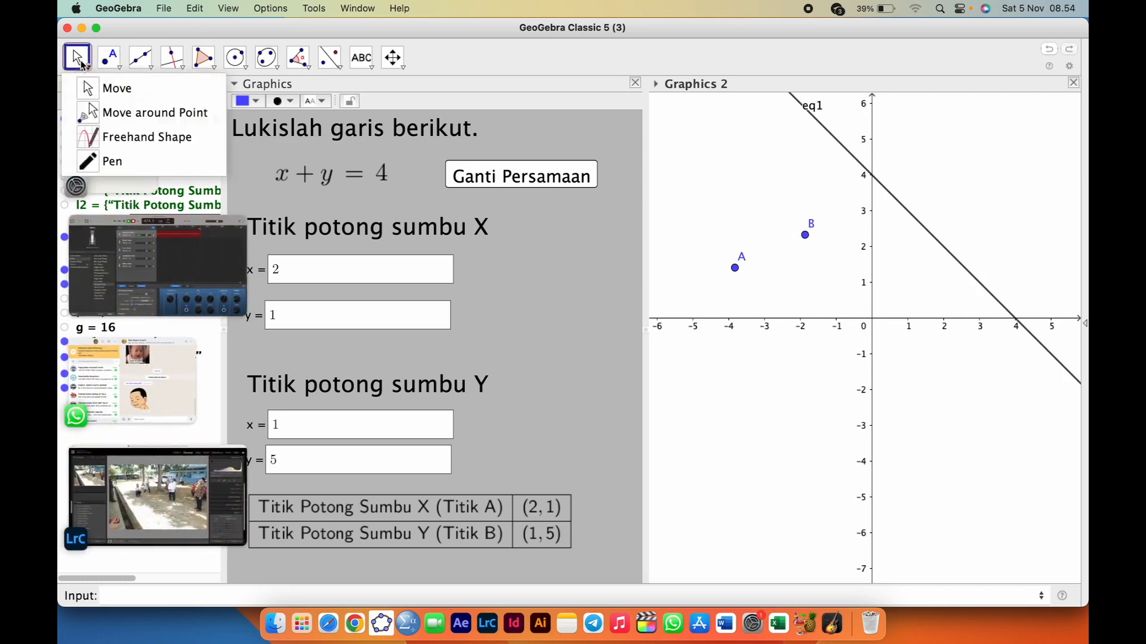
Step: Show the Graphics 2 style options and set its point capturing to Fixed to Grid
left_click(657, 84)
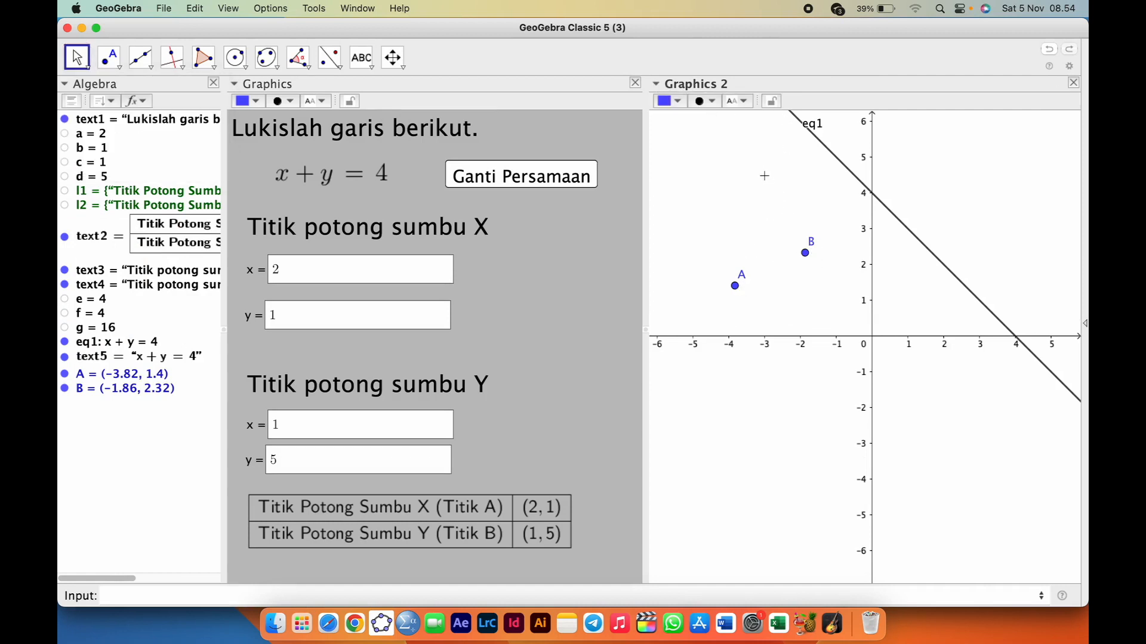
left_click(738, 181)
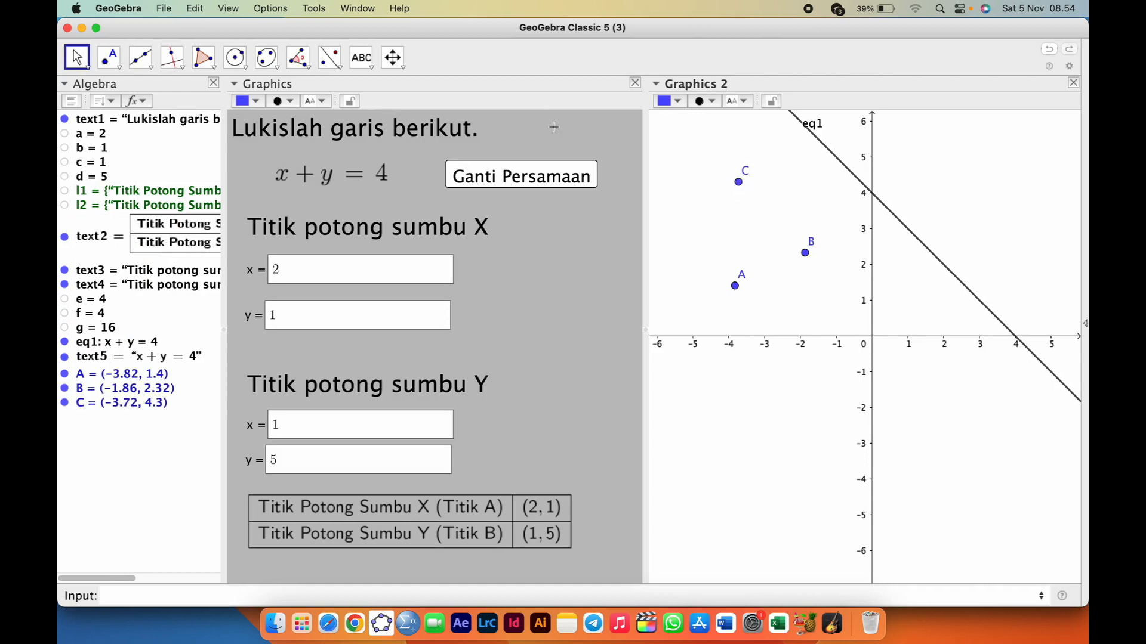
key("super+z")
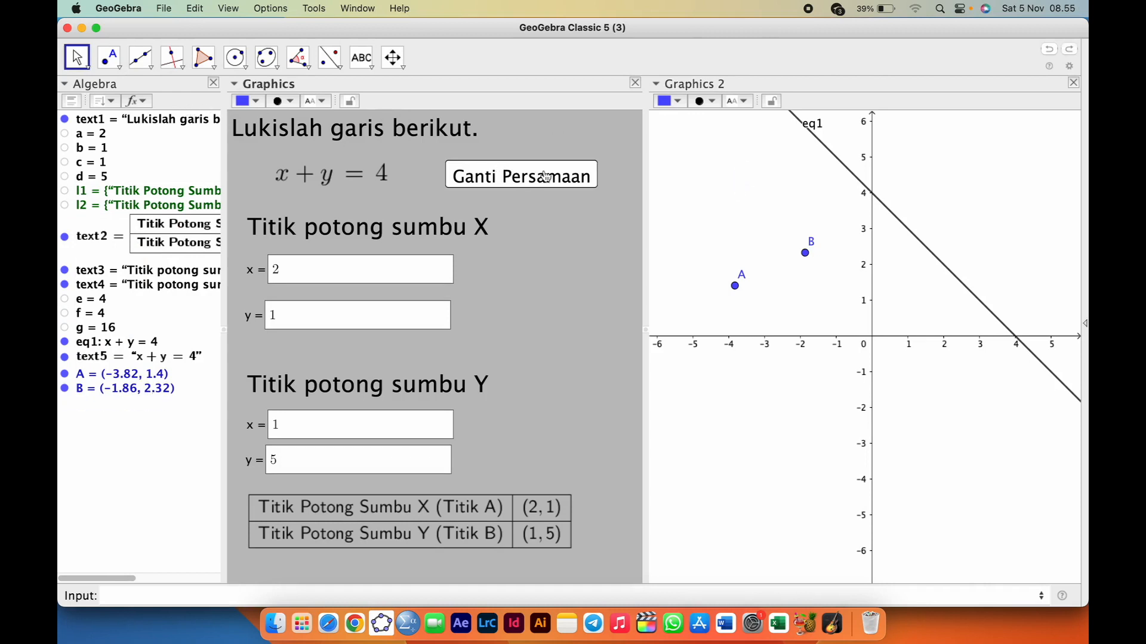
left_click(77, 57)
left_click(739, 103)
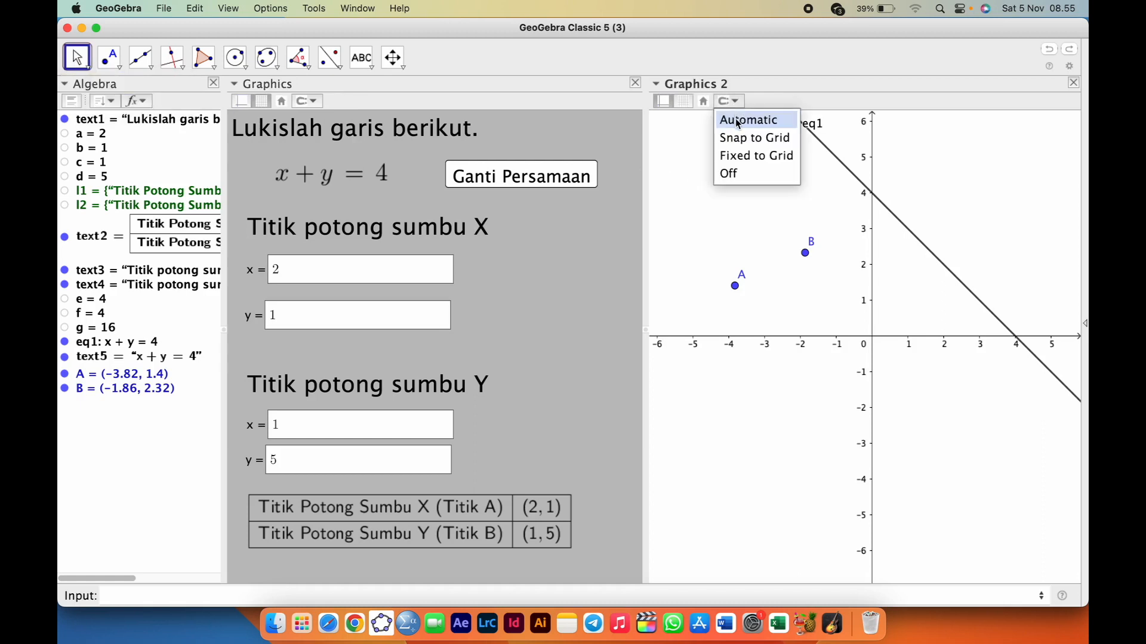
left_click(762, 160)
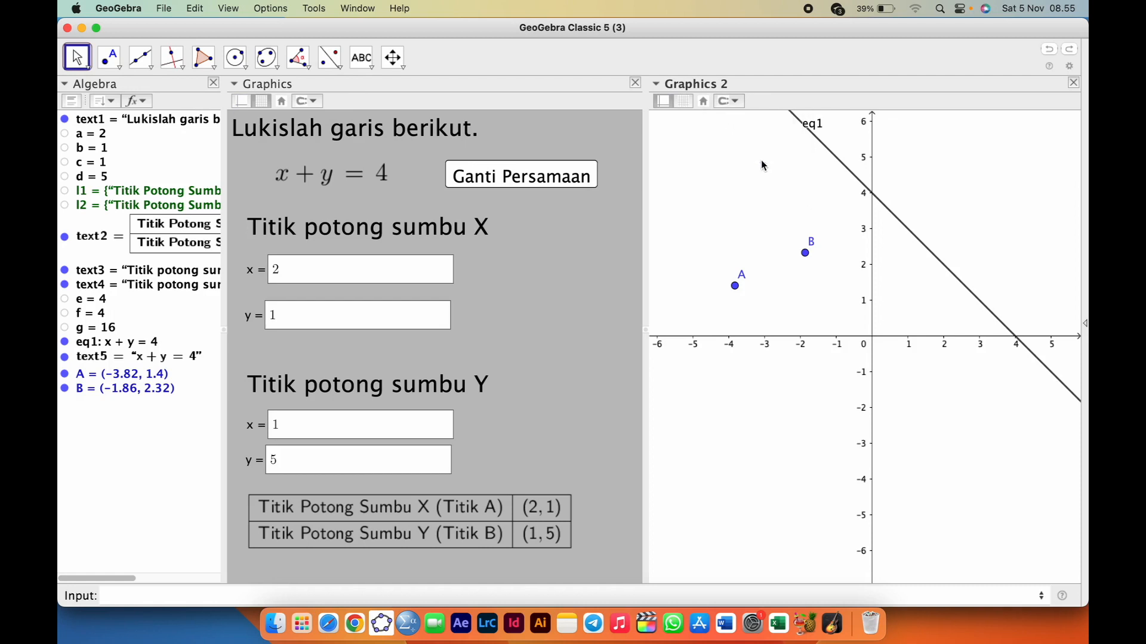
Step: Move point B onto the y-axis at (0, 3) and point A onto the x-axis at (-4, 0)
left_click_drag(806, 254, 861, 238)
left_click_drag(735, 288, 732, 334)
left_click_drag(777, 333, 742, 337)
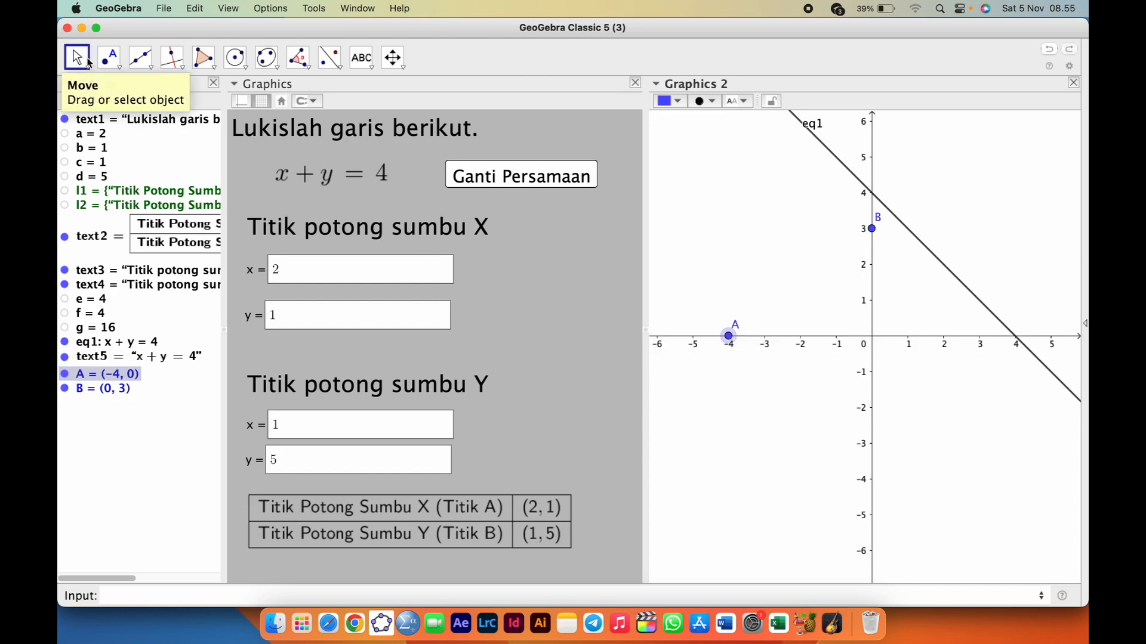
Step: Draw a line through points A and B in Graphics 2 and return to the Move tool
left_click(141, 59)
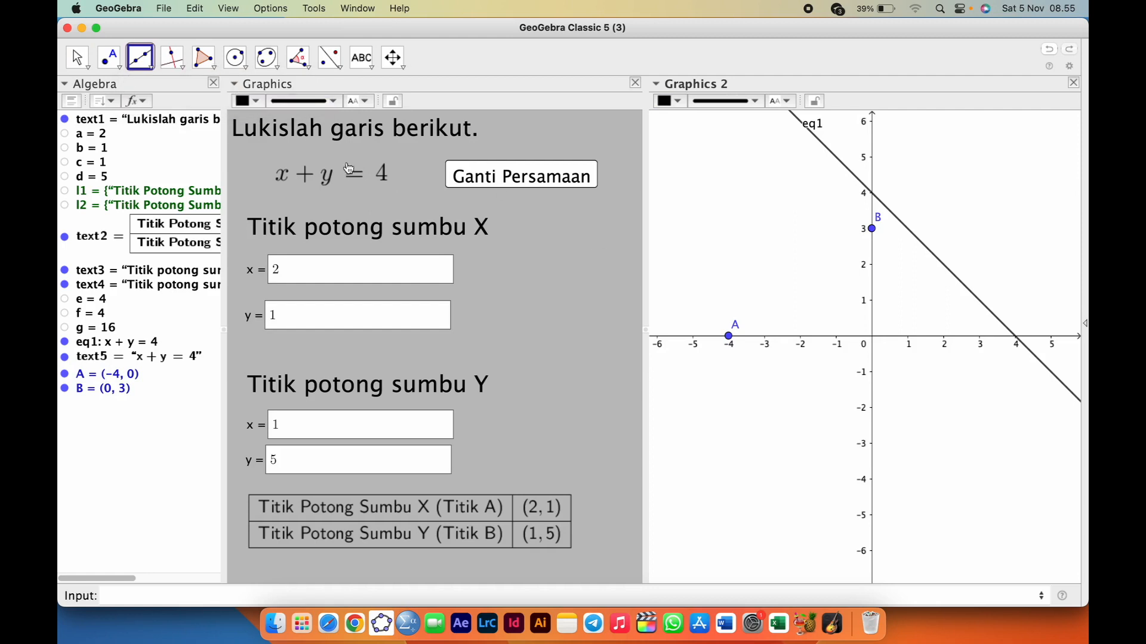
left_click(149, 72)
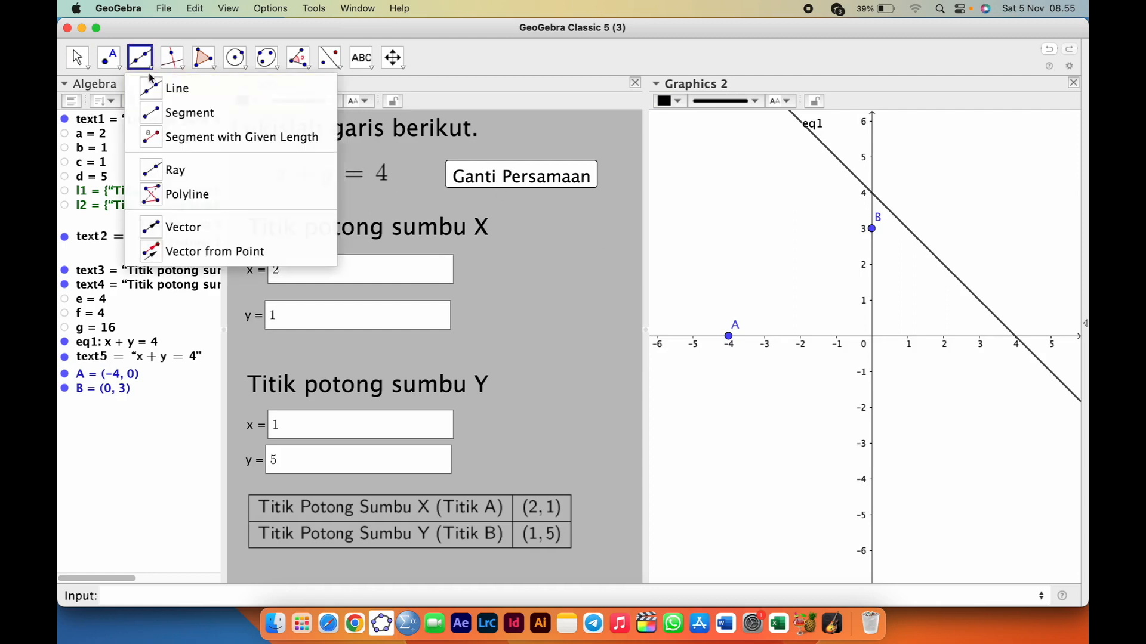
left_click(176, 88)
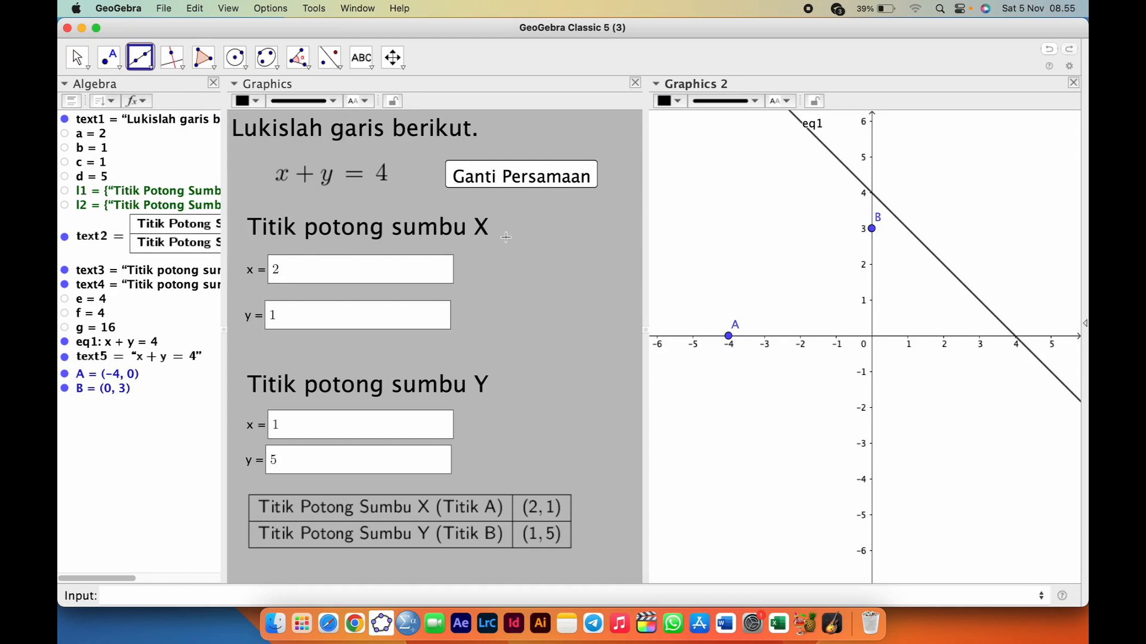
left_click(728, 335)
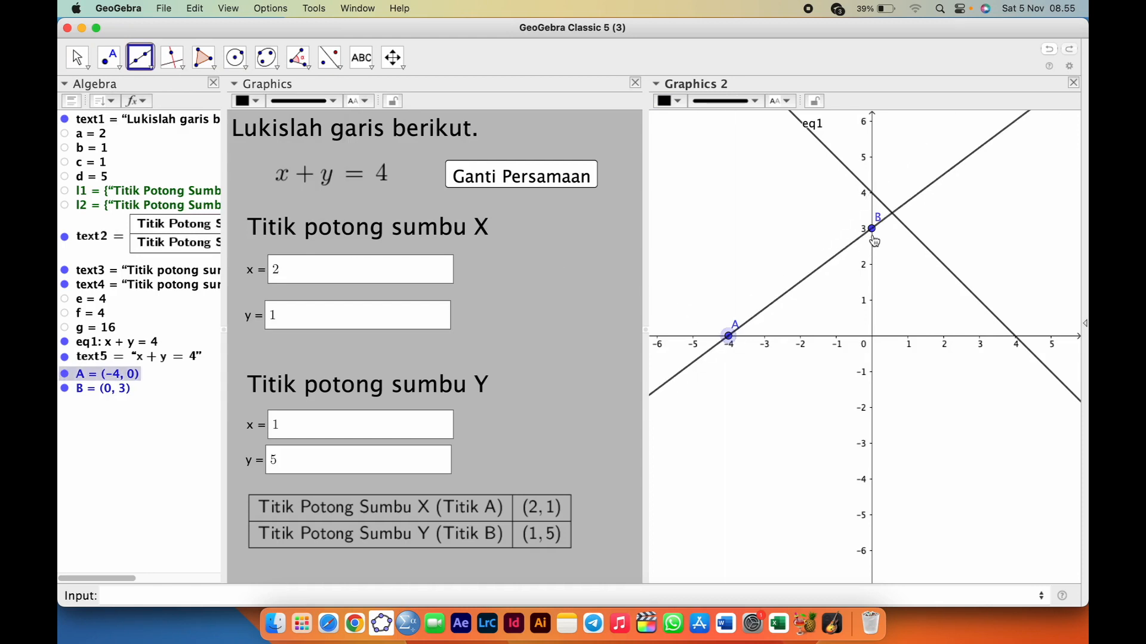
left_click(871, 228)
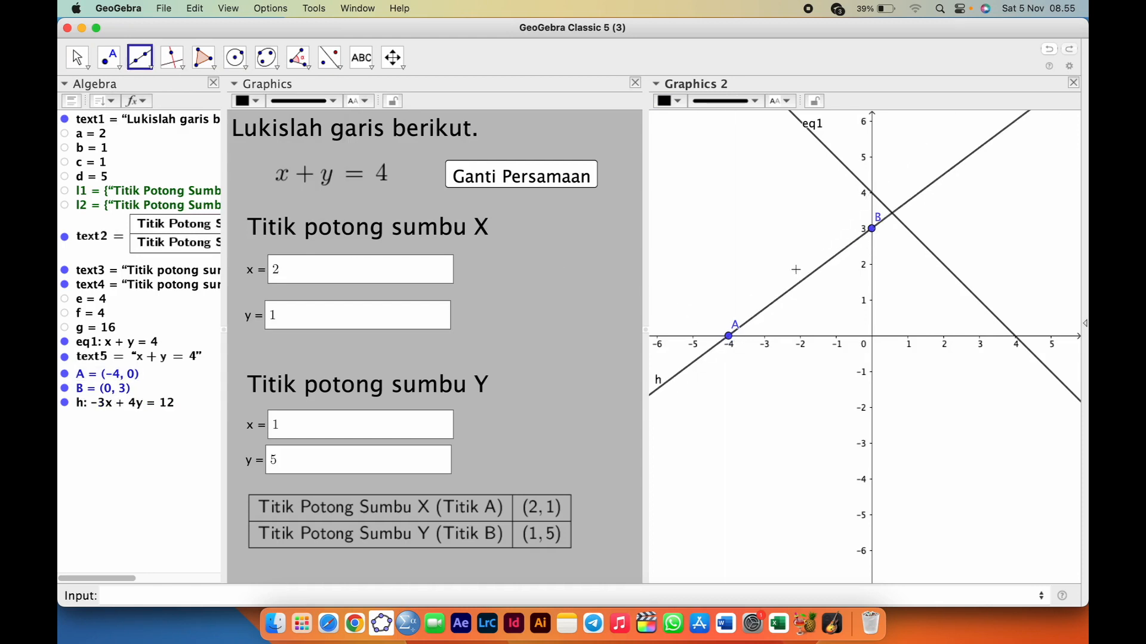
left_click(76, 58)
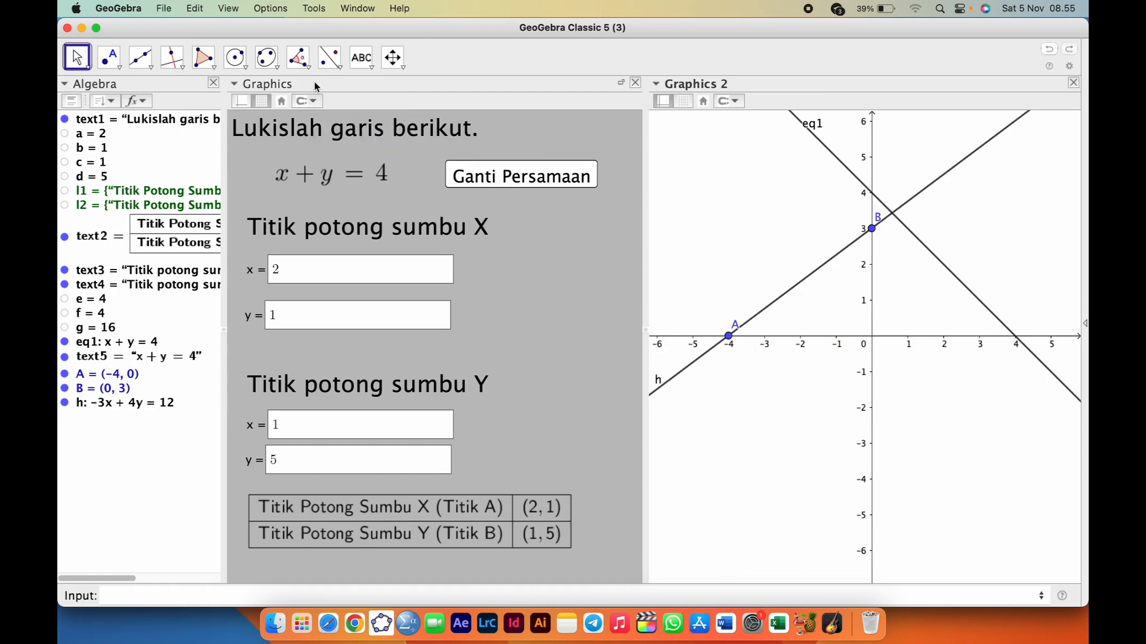
Step: Add a check box captioned "Buat Garis" in the lower part of Graphics 2 that shows or hides the line through A and B
left_click(374, 69)
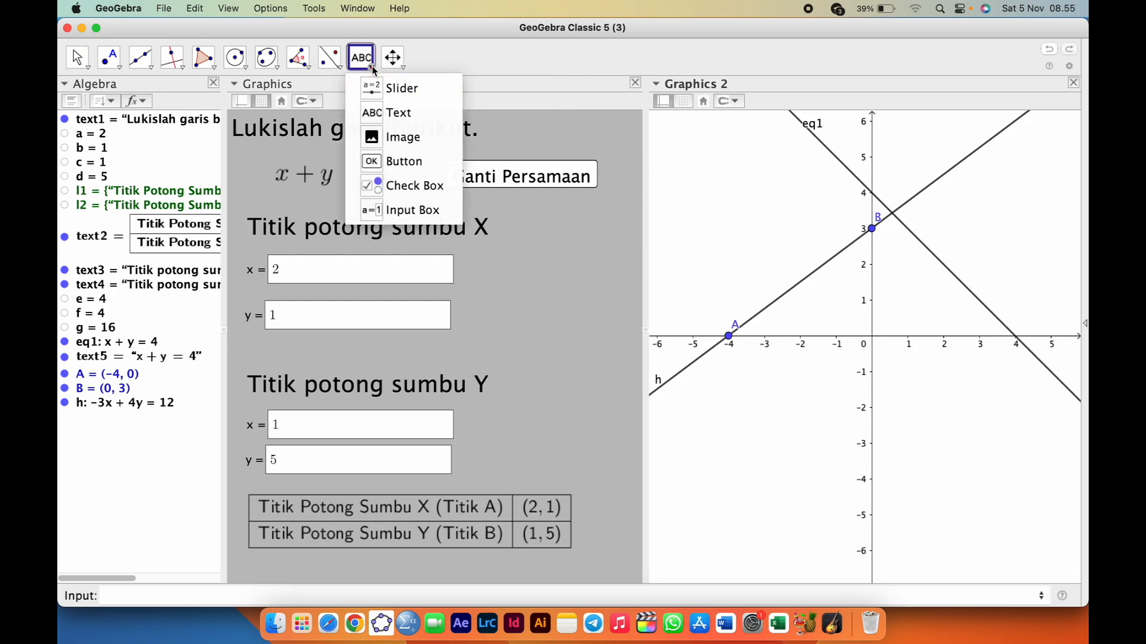
left_click(410, 188)
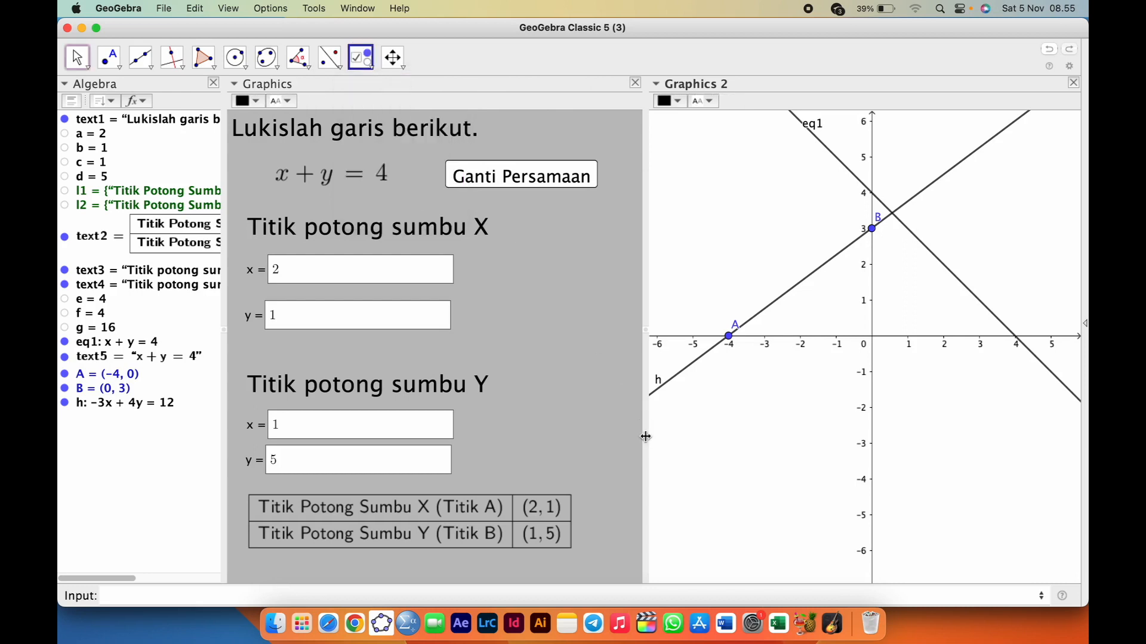
left_click(666, 483)
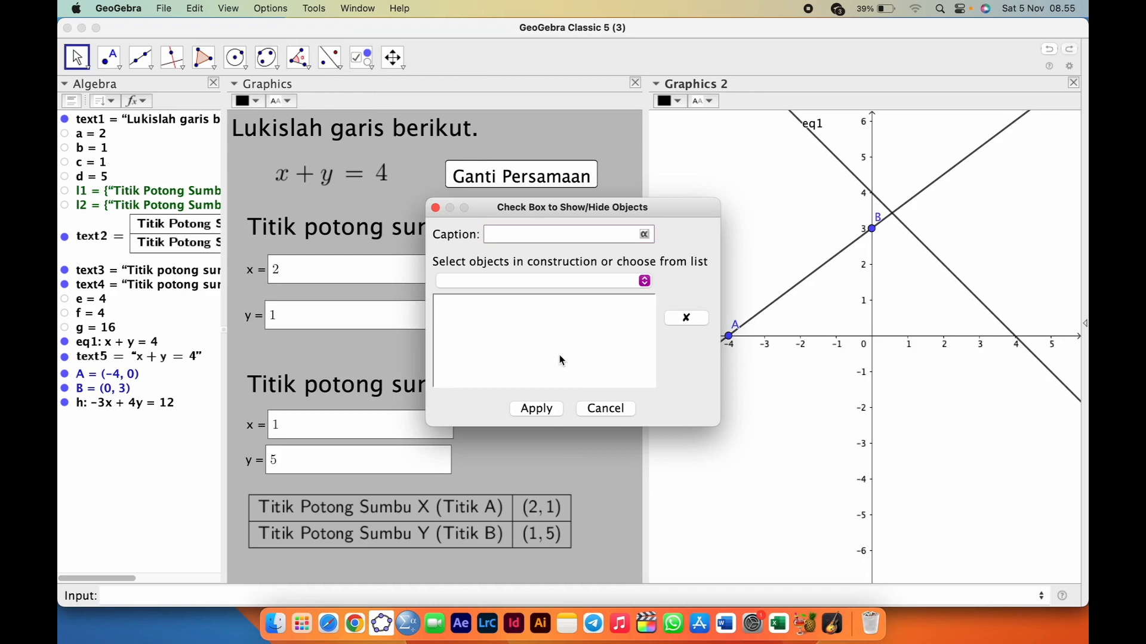
type("Buat Garis")
left_click(577, 278)
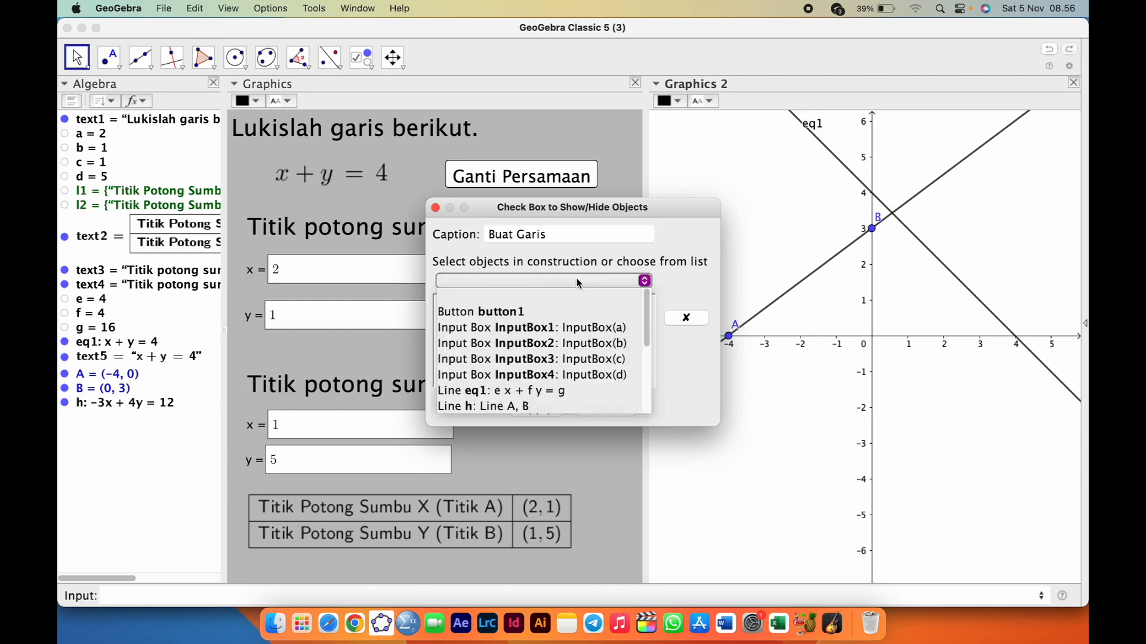
scroll(522, 331, "down", 5)
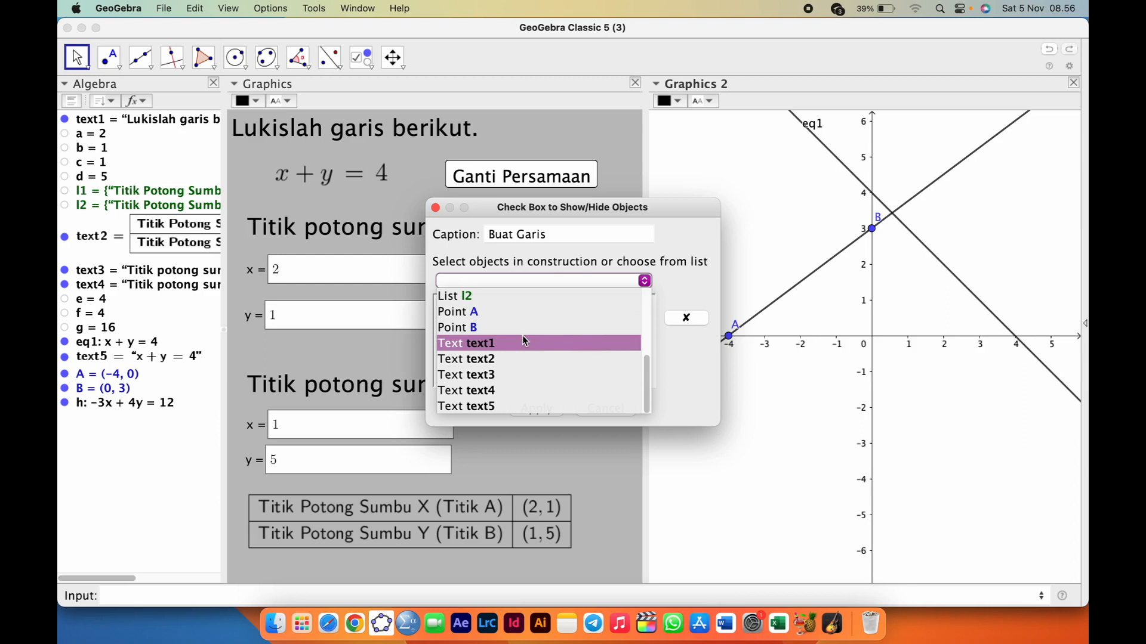
scroll(514, 341, "up", 4)
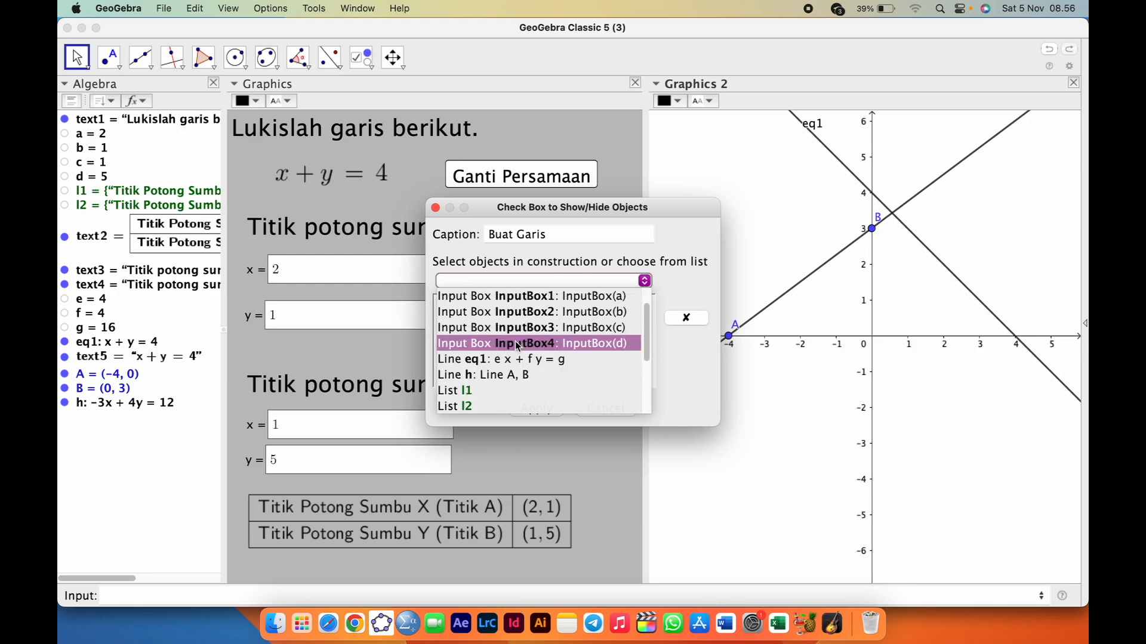
left_click(506, 374)
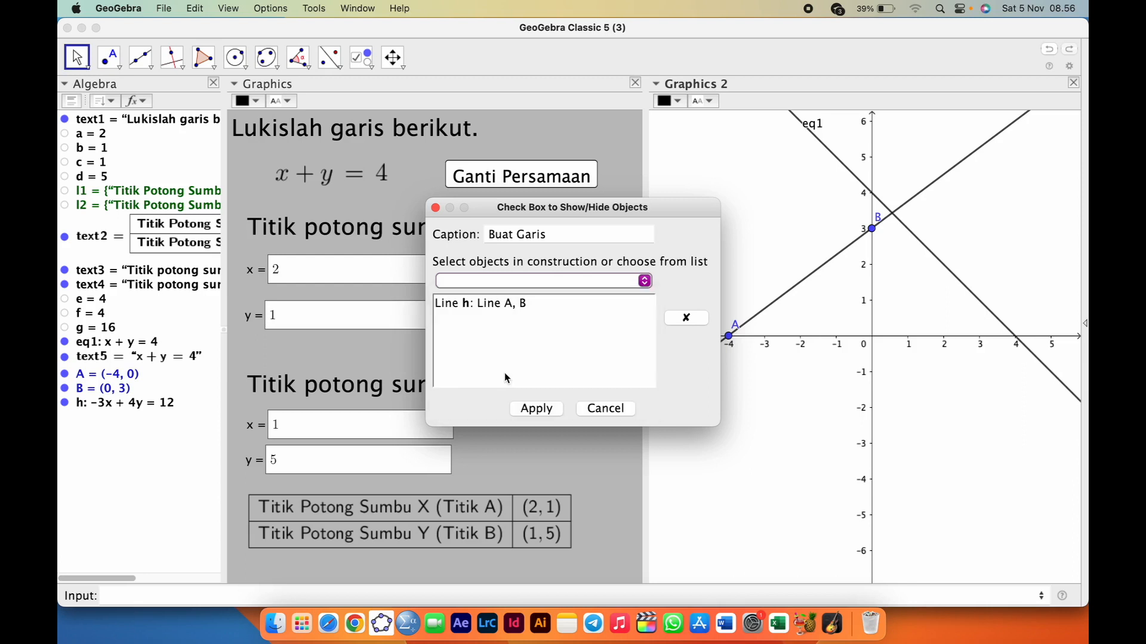
left_click(533, 409)
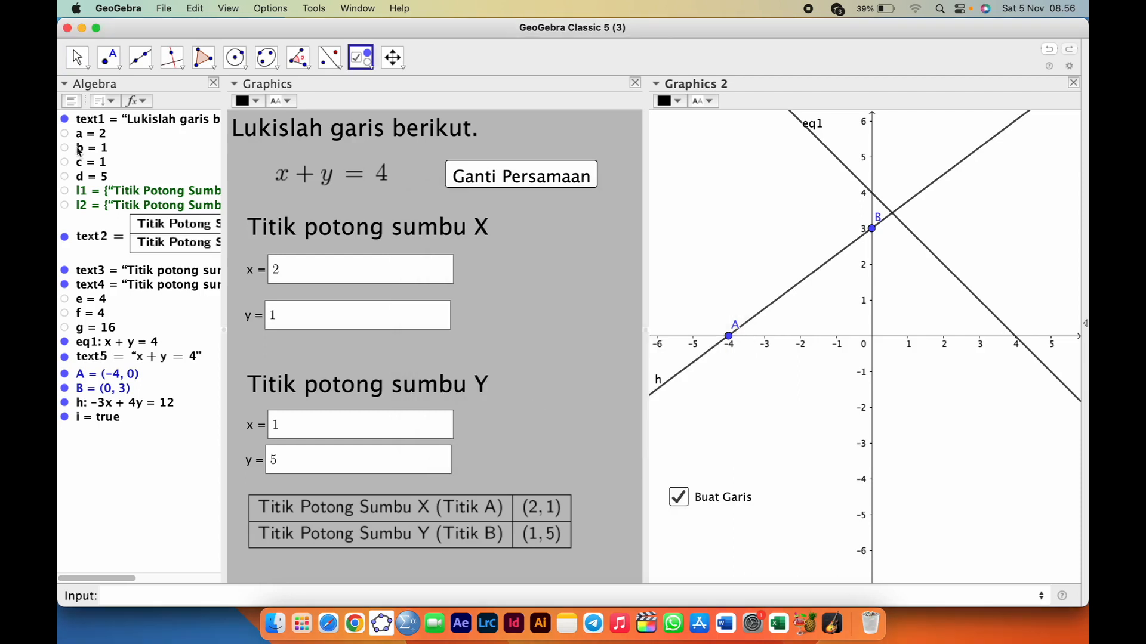
key("Escape")
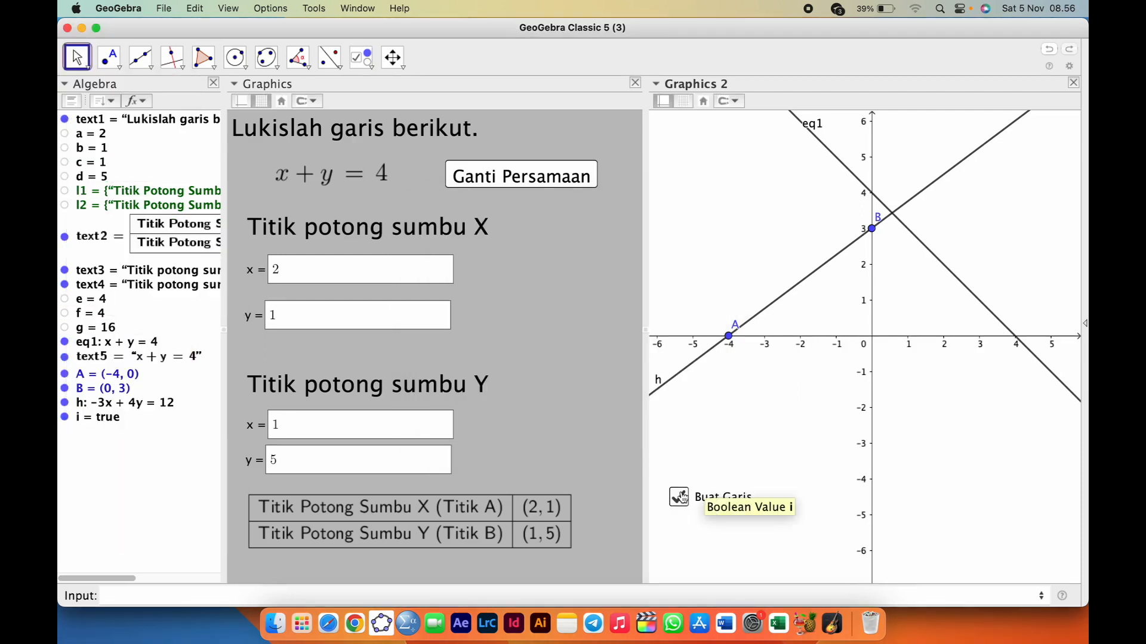
Step: Test the "Buat Garis" check box by repeatedly hiding and showing the line through A and B
left_click(679, 497)
left_click(680, 498)
left_click(680, 499)
left_click(680, 499)
left_click(681, 499)
left_click(680, 498)
left_click(680, 498)
left_click(680, 499)
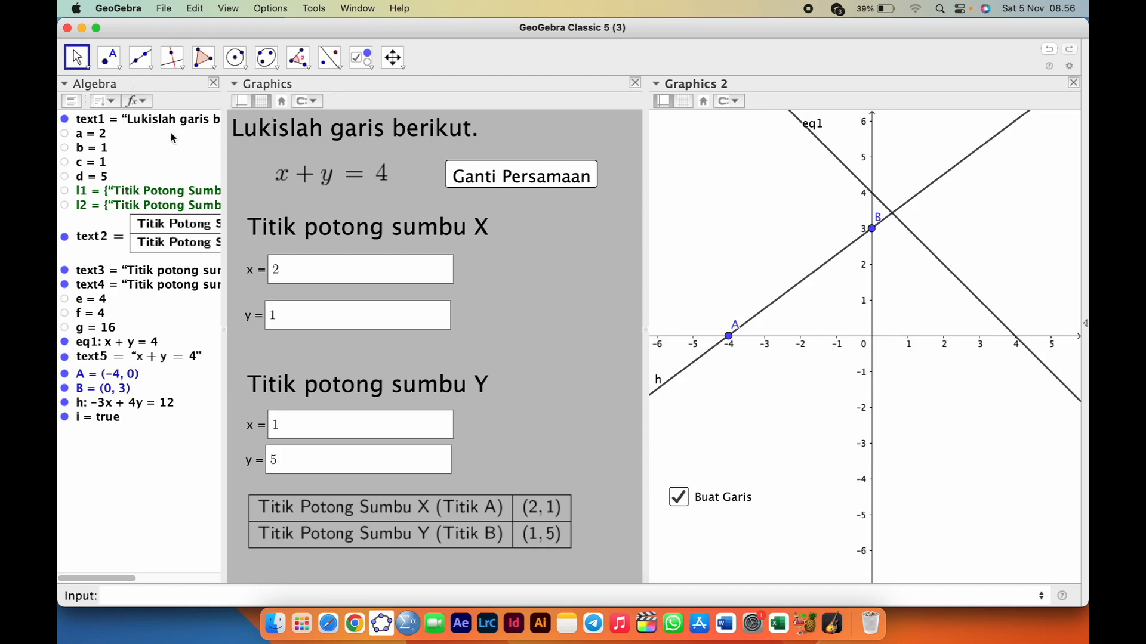
Step: Color the line eq1 magenta and raise its thickness to the maximum
left_click(819, 140)
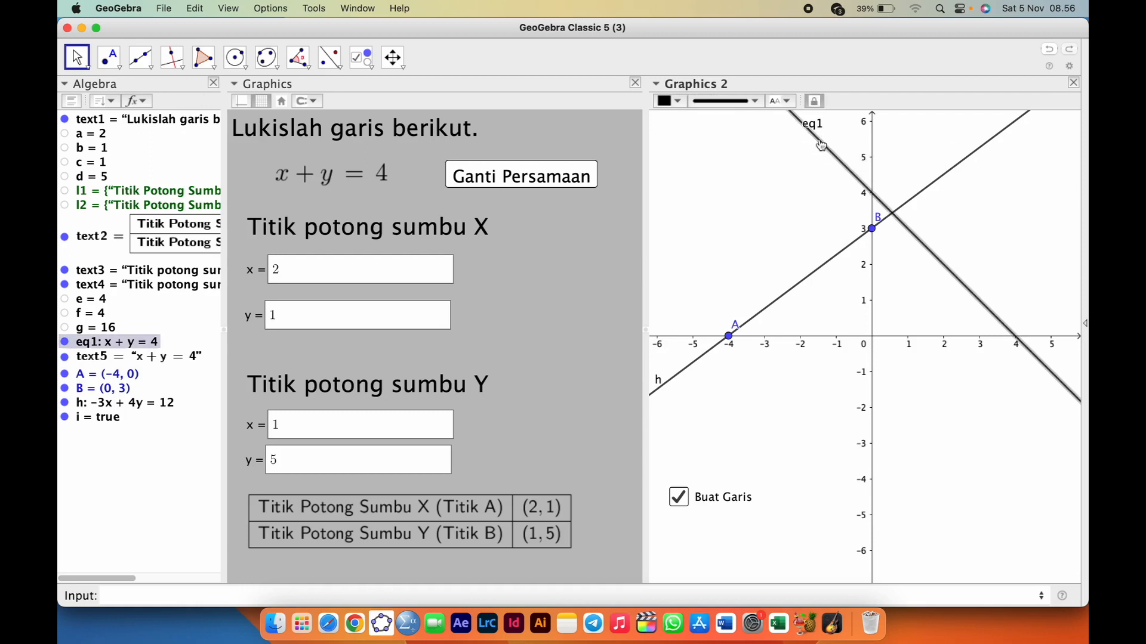
left_click(674, 103)
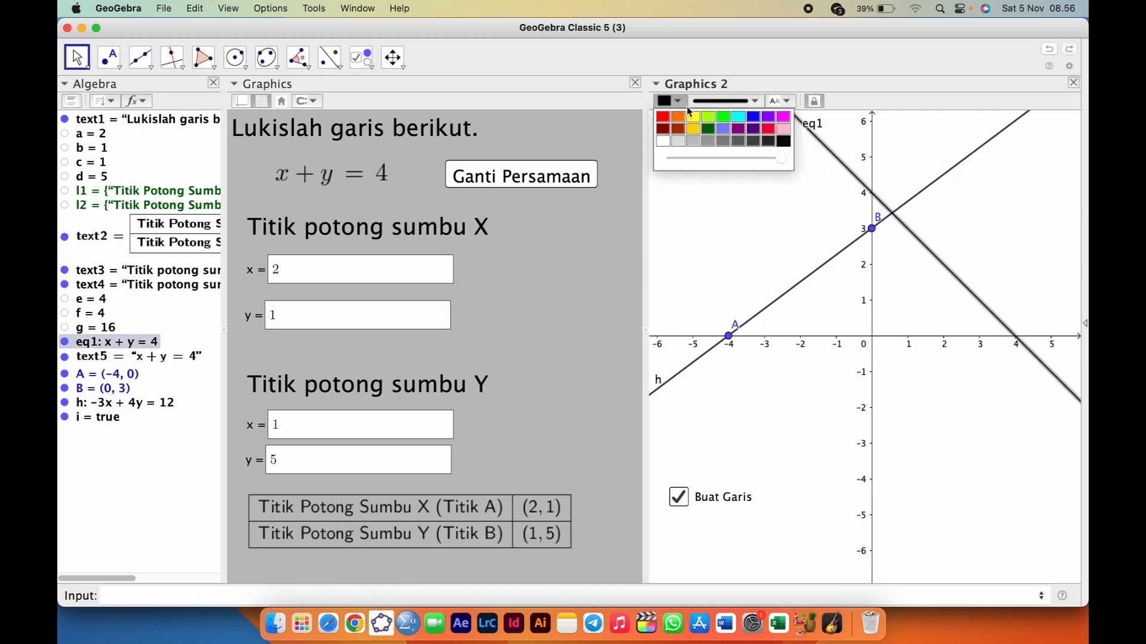
left_click(781, 120)
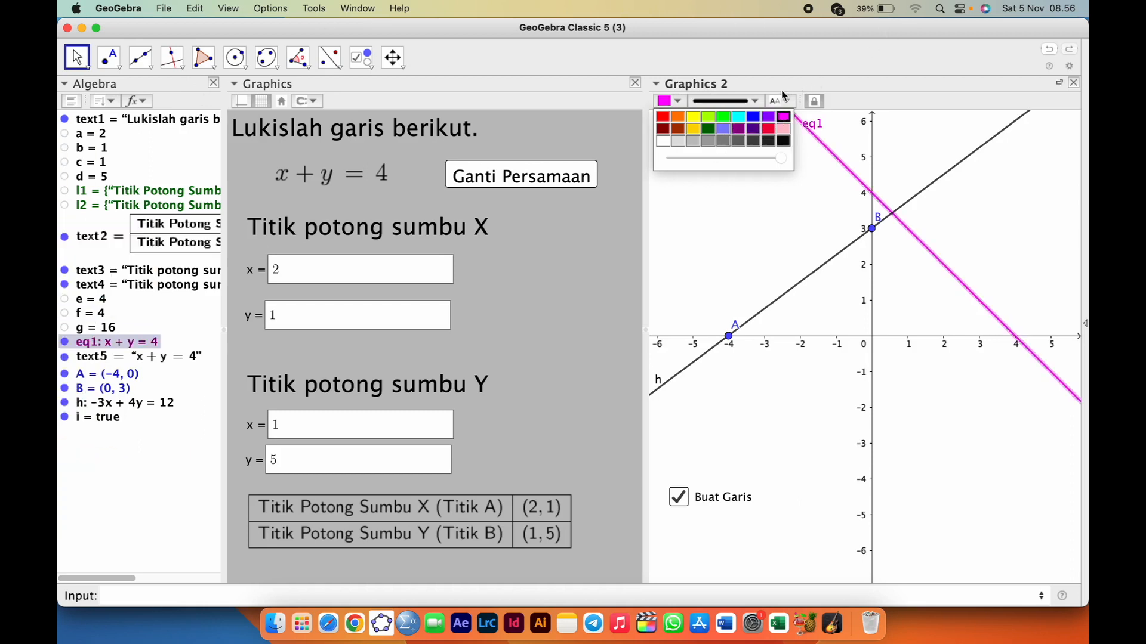
left_click(755, 103)
left_click_drag(710, 206, 786, 216)
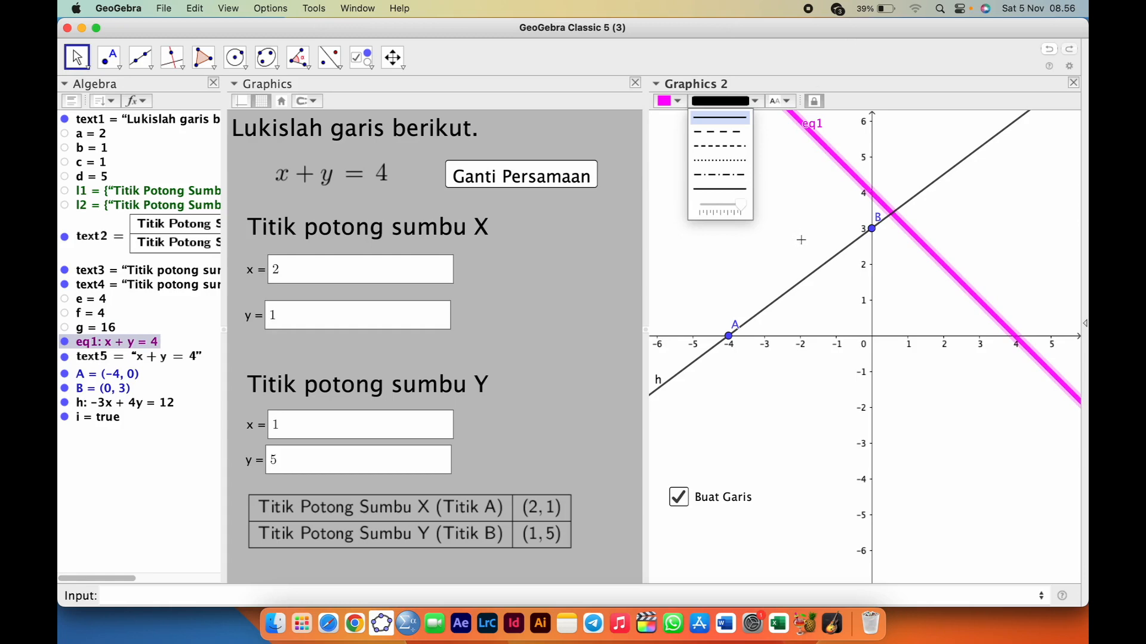
Step: Test the drawn line by moving B to (0, 4) and A to (4, 0) to match eq1, and move A back out to (-3, 0)
left_click(873, 231)
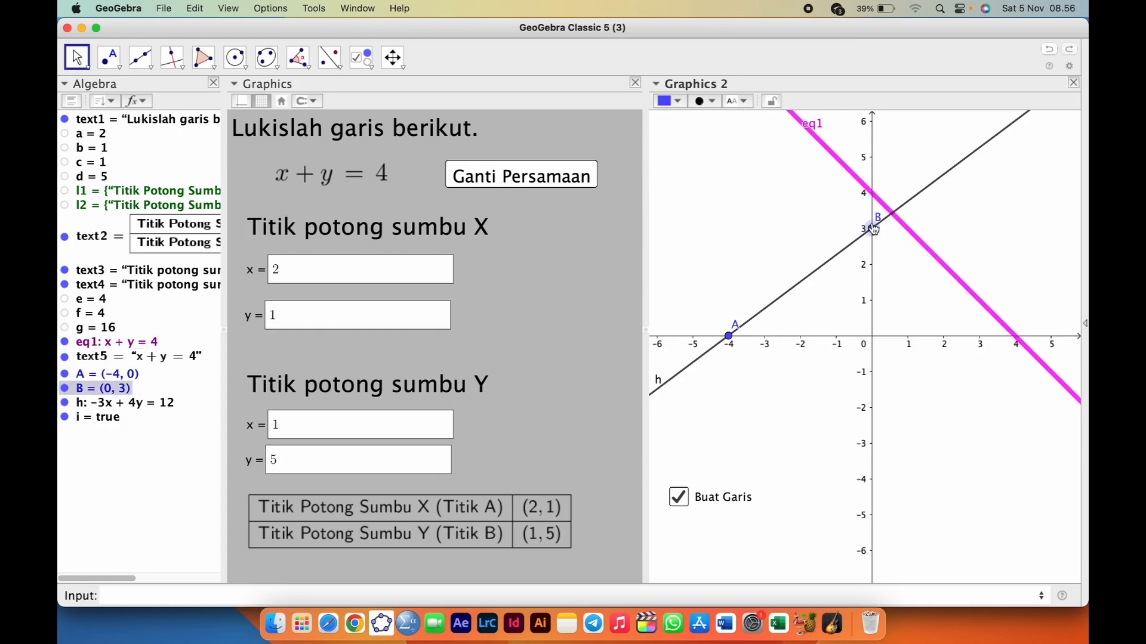
left_click_drag(875, 237, 873, 197)
left_click(731, 337)
left_click_drag(730, 337, 1017, 336)
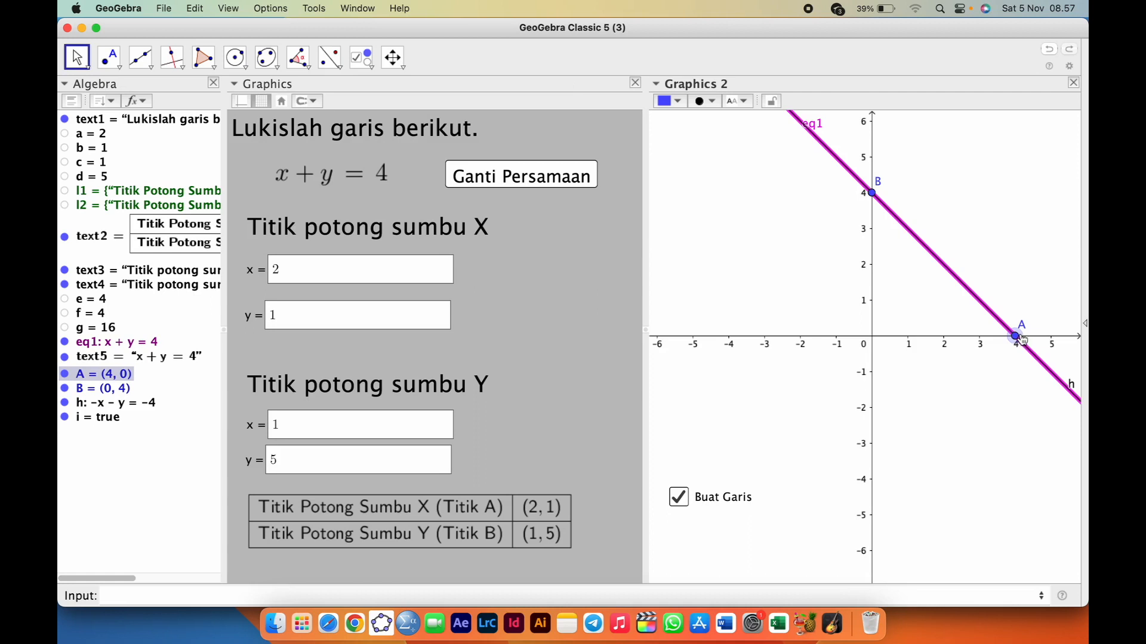
left_click_drag(1022, 339, 764, 338)
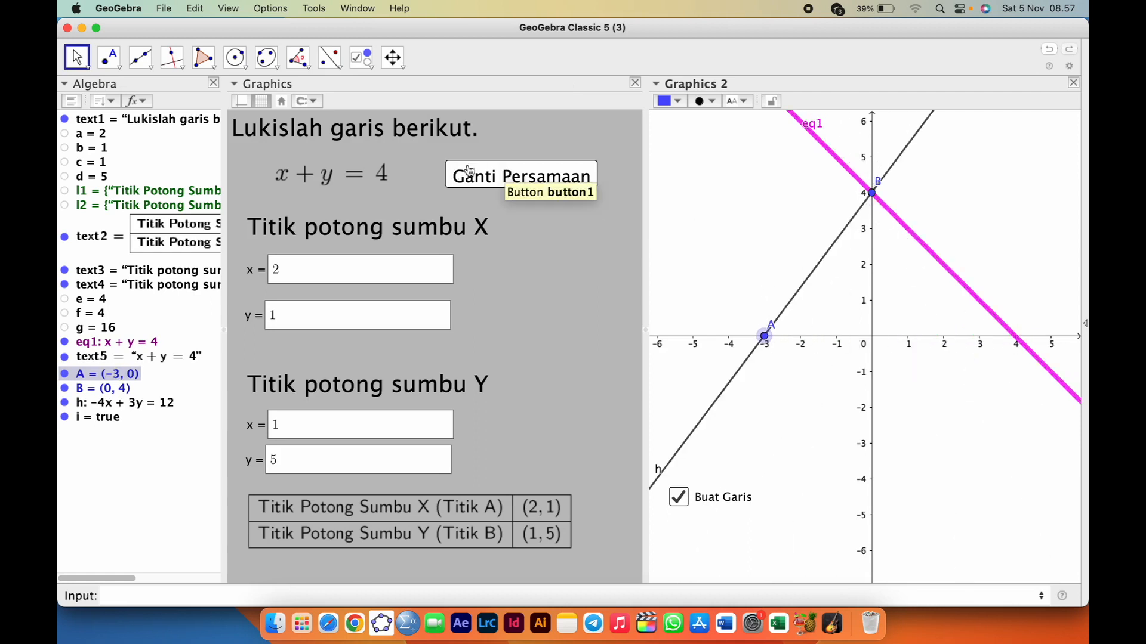
Step: Add a check box captioned "Cek" beside "Buat Garis" that shows or hides line eq1, and test it by toggling it off and on
left_click(361, 58)
left_click(785, 498)
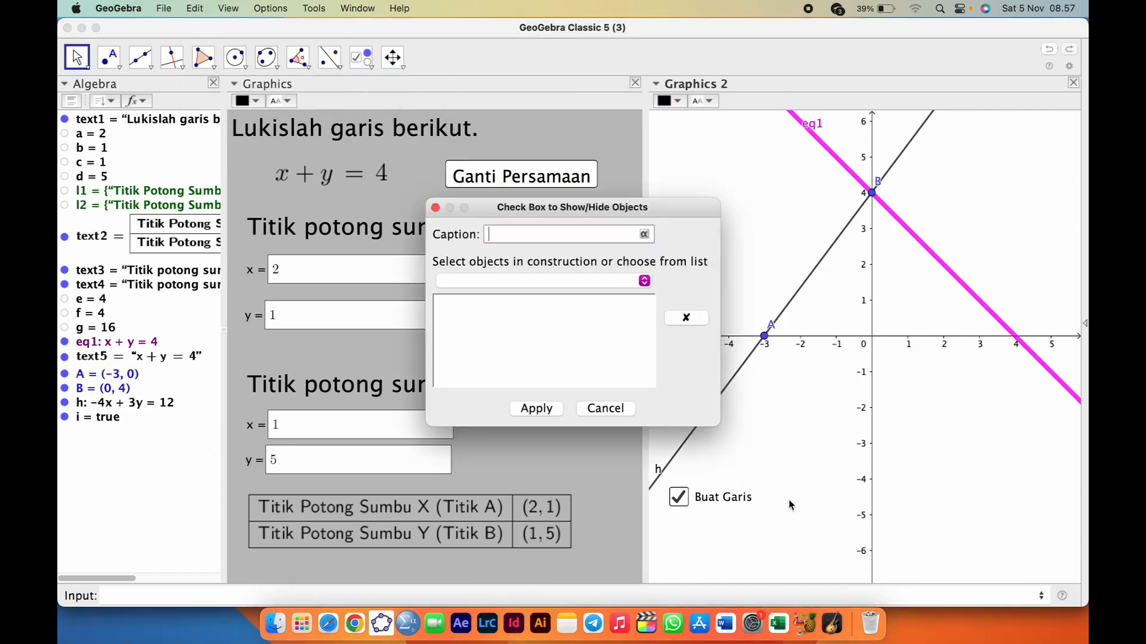
type("Cek")
left_click(629, 283)
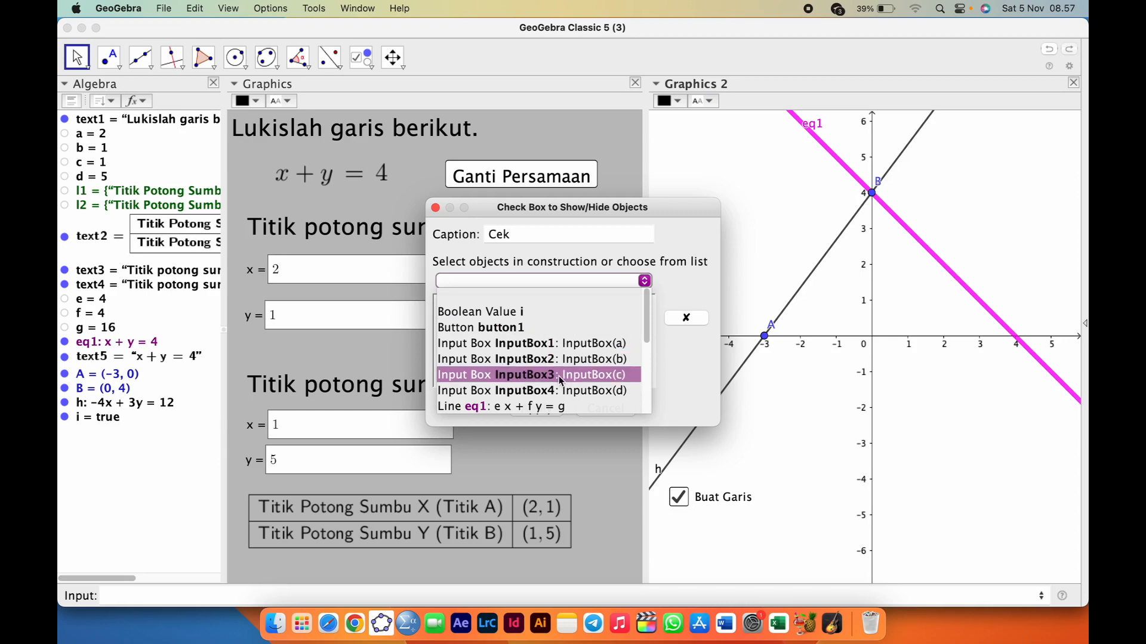
left_click(545, 407)
left_click(537, 408)
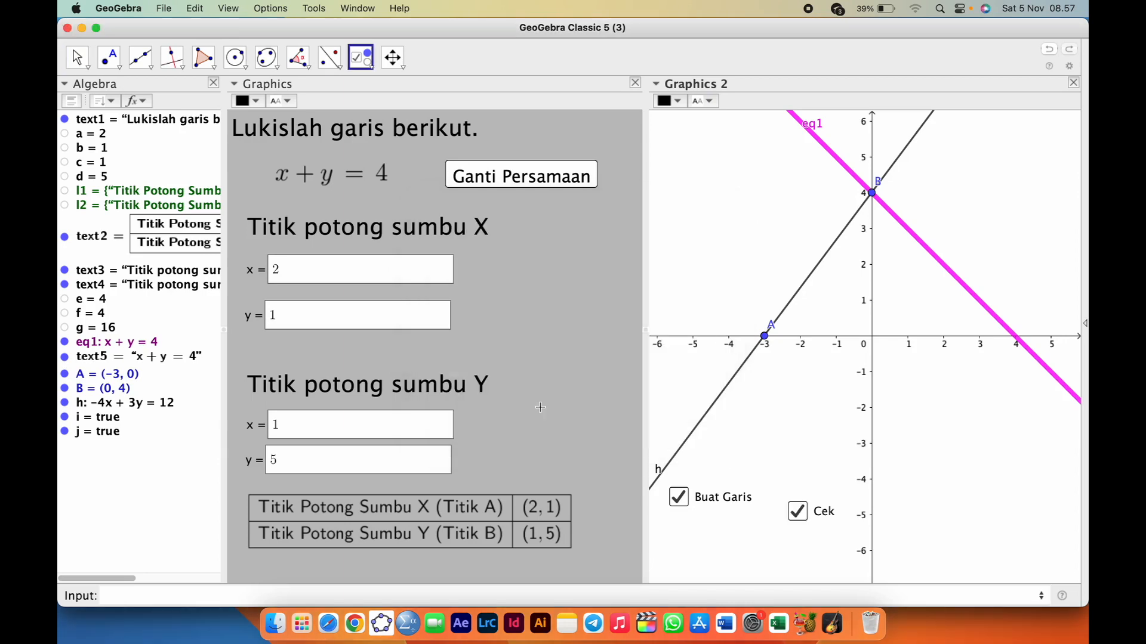
left_click(77, 56)
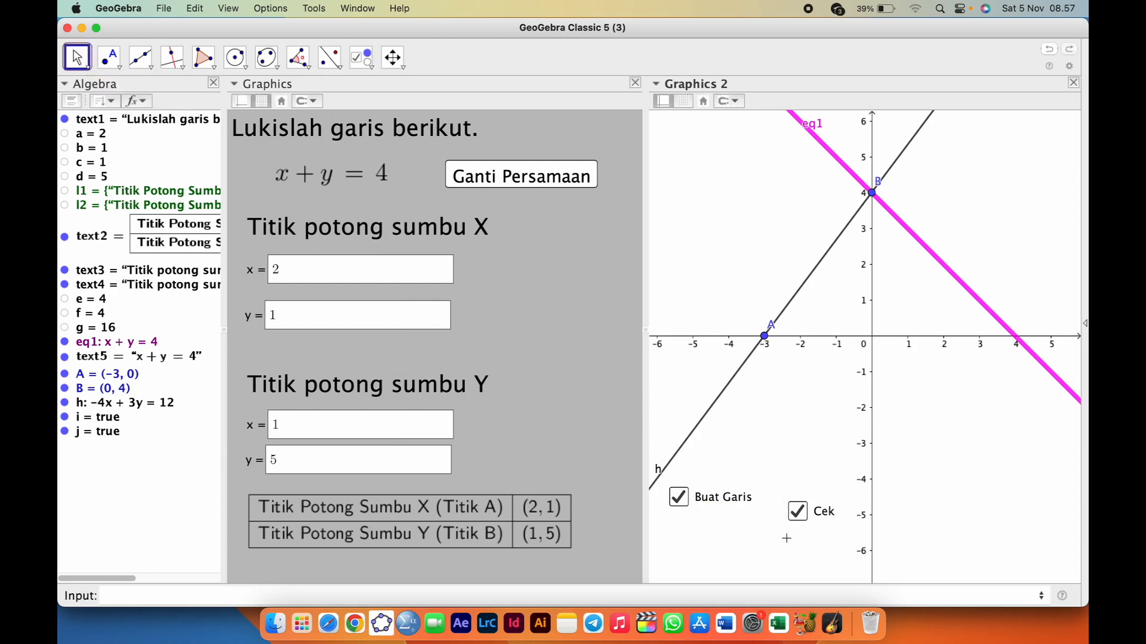
left_click(800, 515)
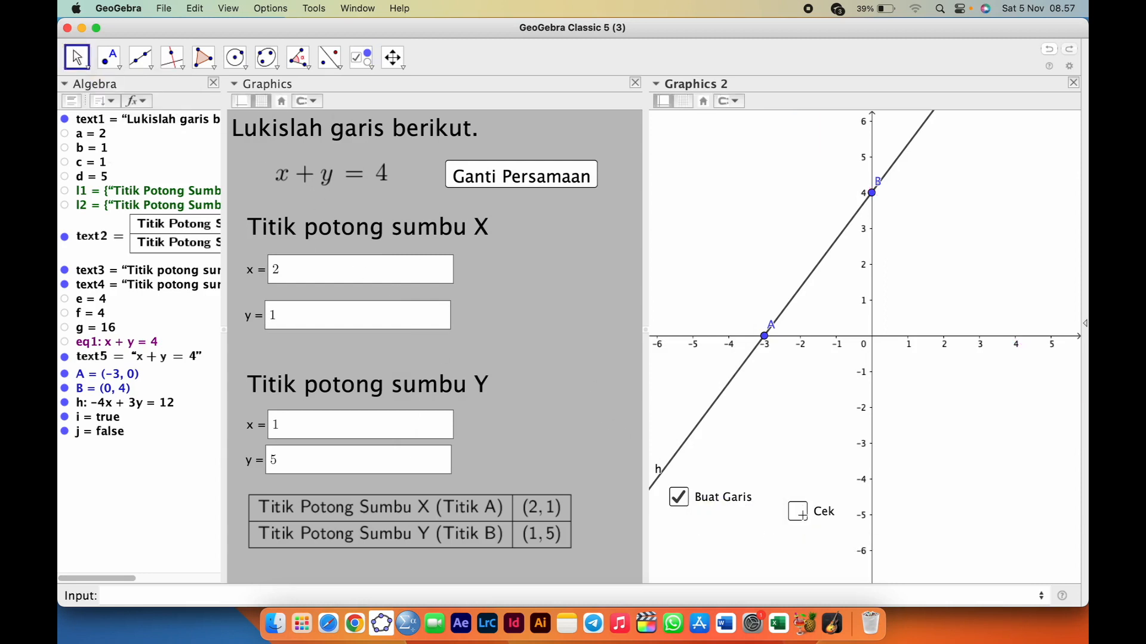
left_click(800, 513)
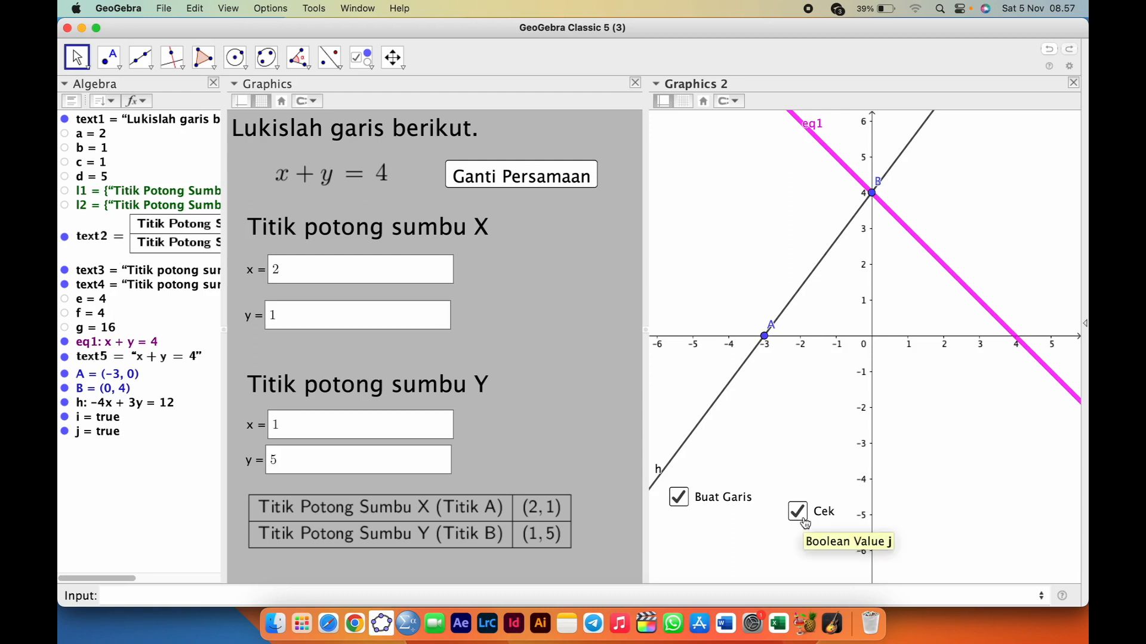
Step: Align the "Buat Garis" and "Cek" check boxes in one row below the x-axis, and uncheck both
double_click(803, 518)
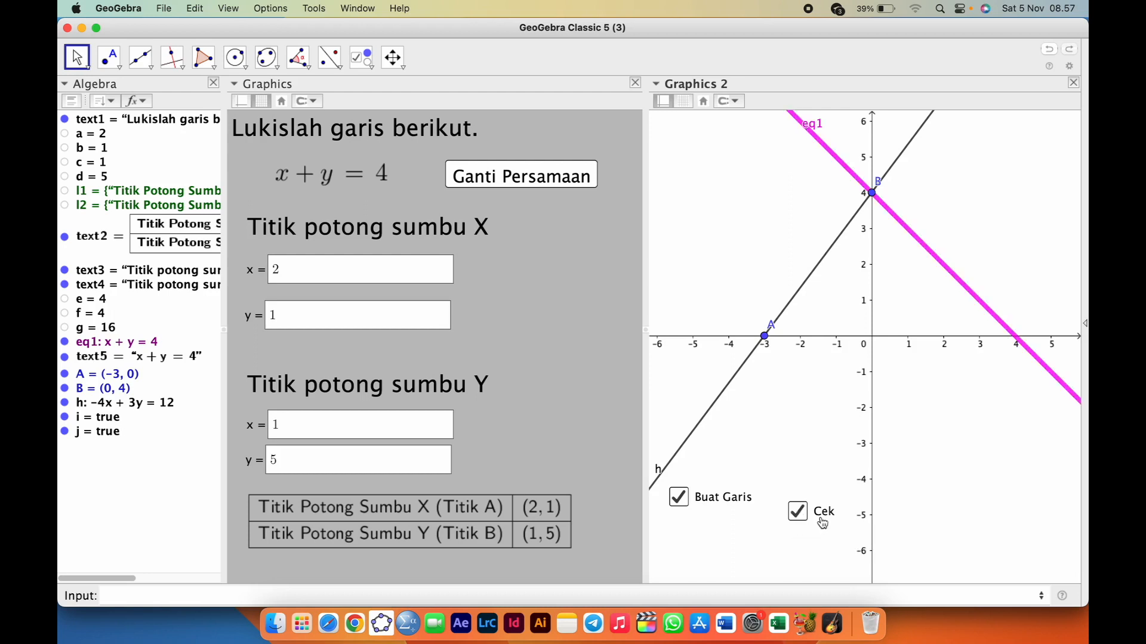
left_click_drag(822, 519, 825, 536)
left_click_drag(710, 509, 708, 527)
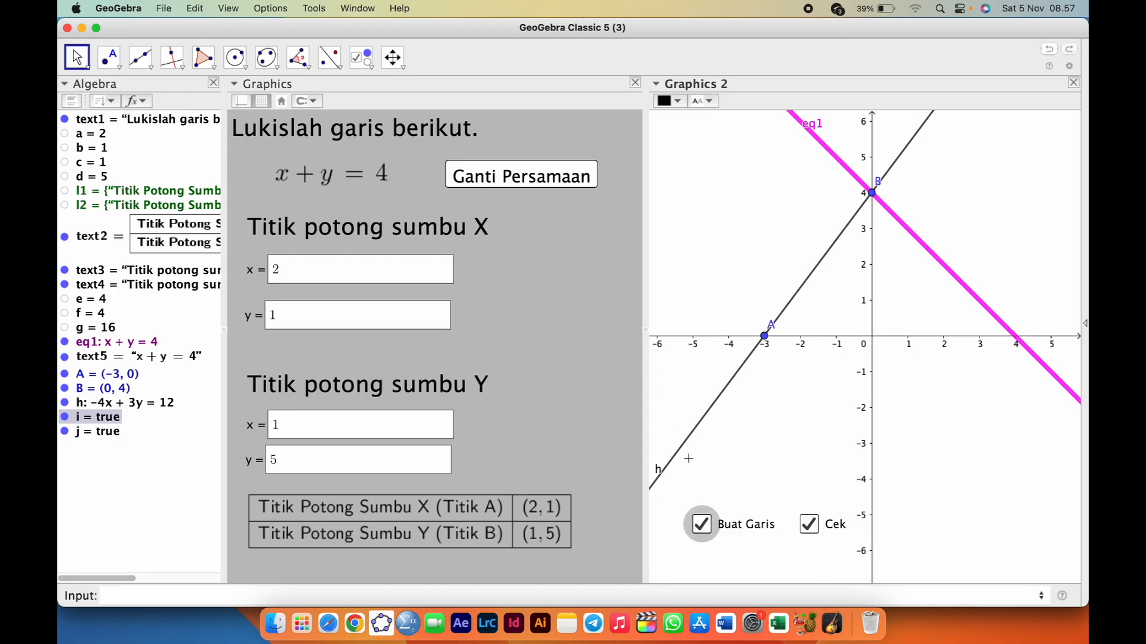
left_click(709, 531)
left_click(808, 525)
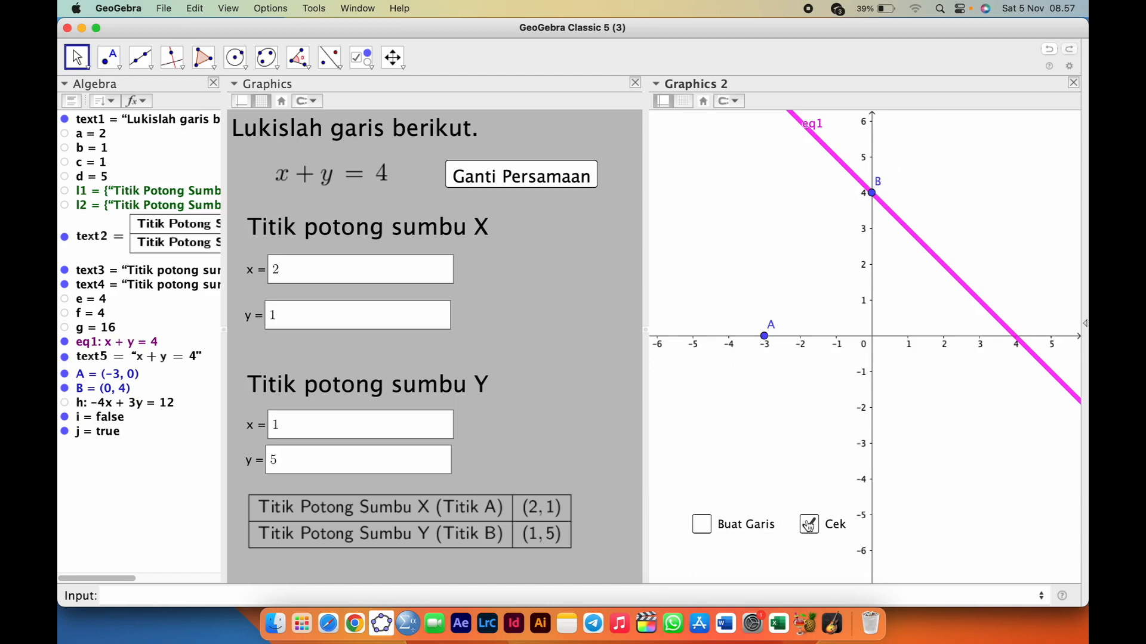
Step: Generate a new random equation and enter its x-axis intersection point as x = 3, y = 0
left_click(495, 180)
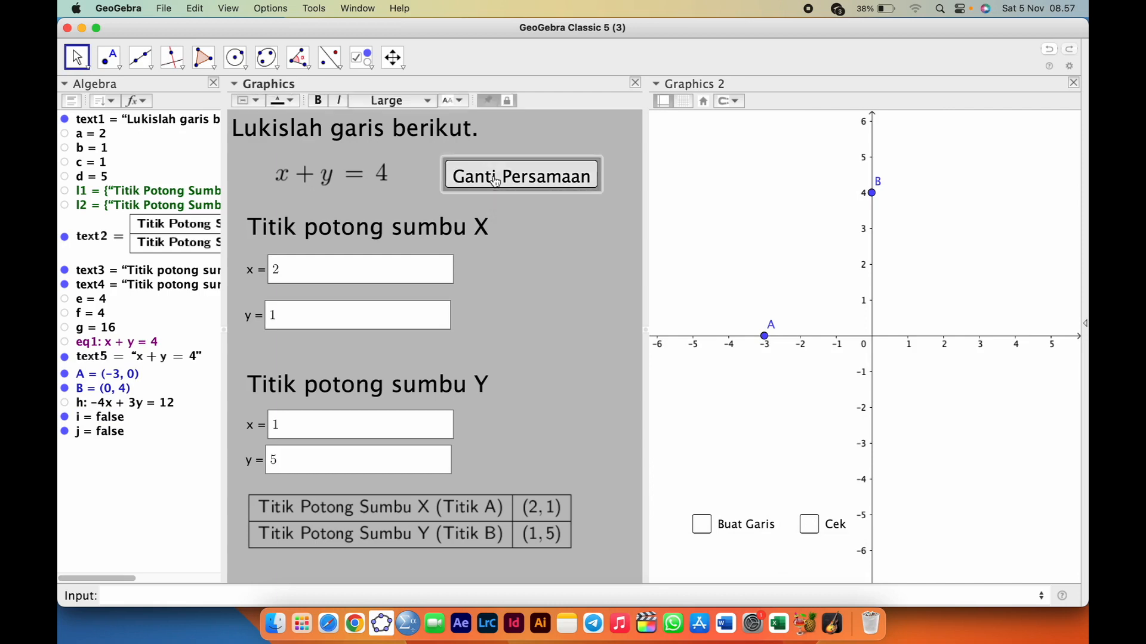
left_click(308, 281)
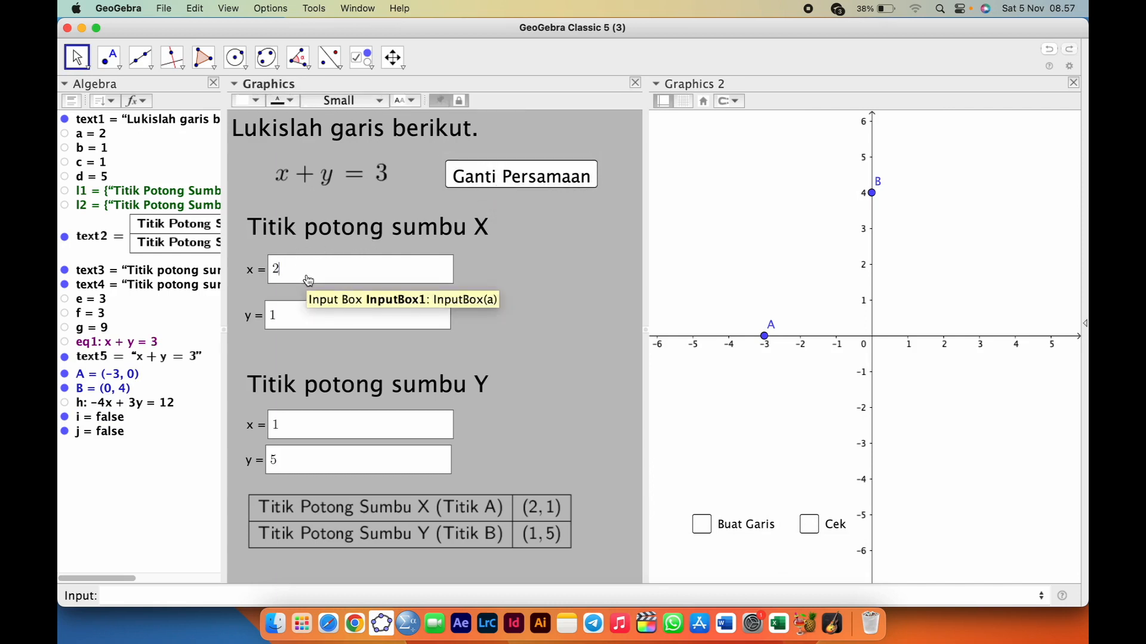
type("3")
left_click(317, 326)
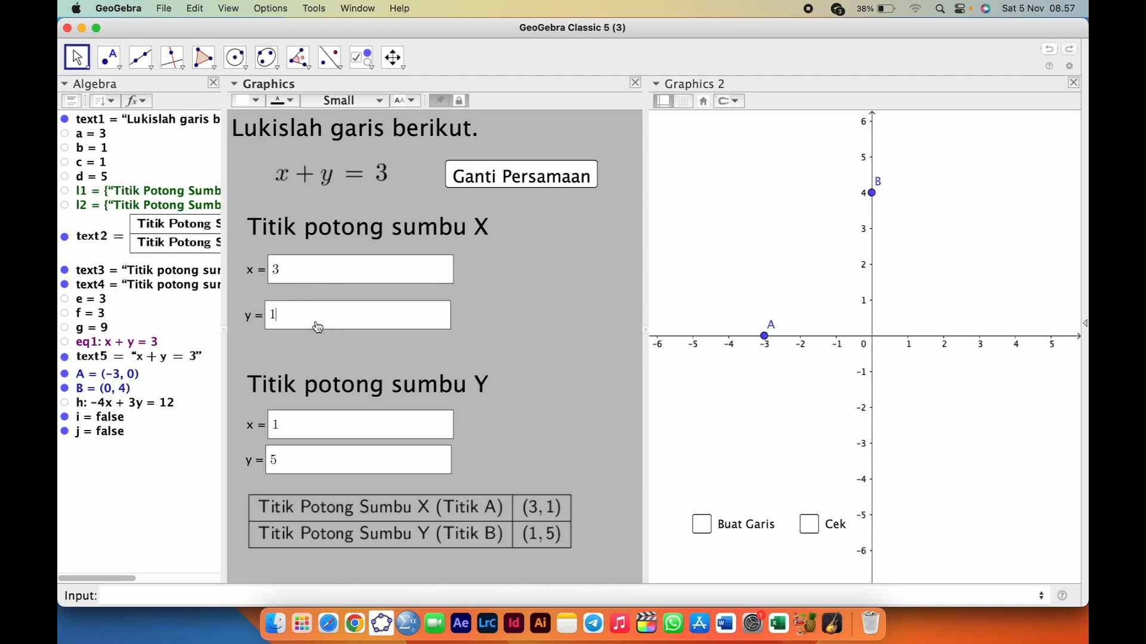
type("0")
Step: Enter the y-axis intersection point as x = 0, y = 3
left_click(357, 437)
key("BackSpace")
type("0")
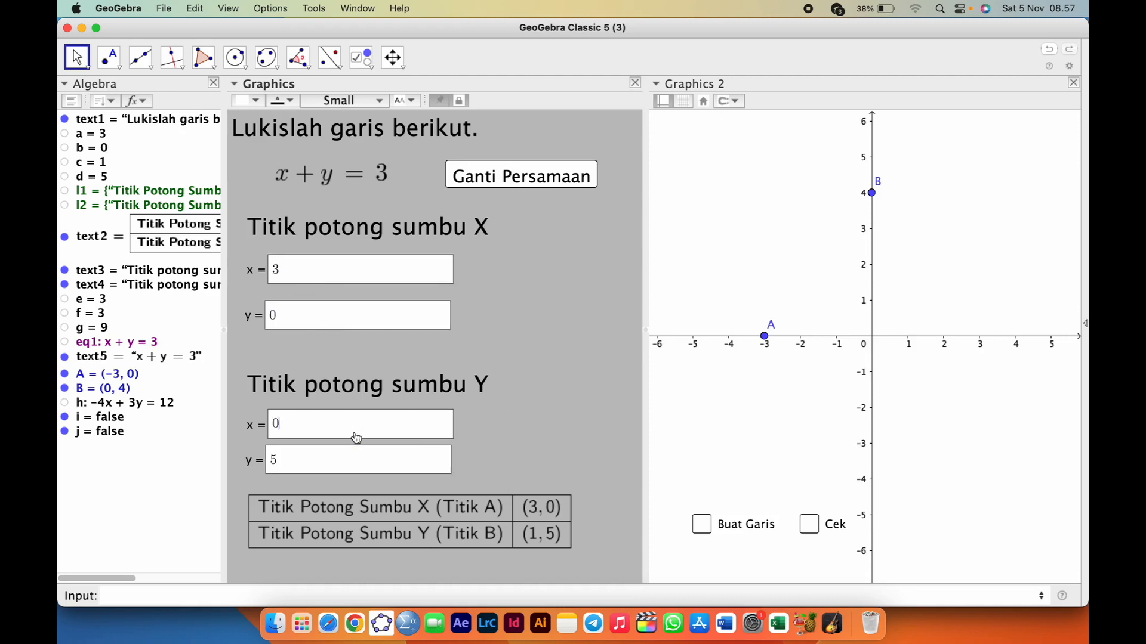
left_click(362, 471)
key("BackSpace")
type("3")
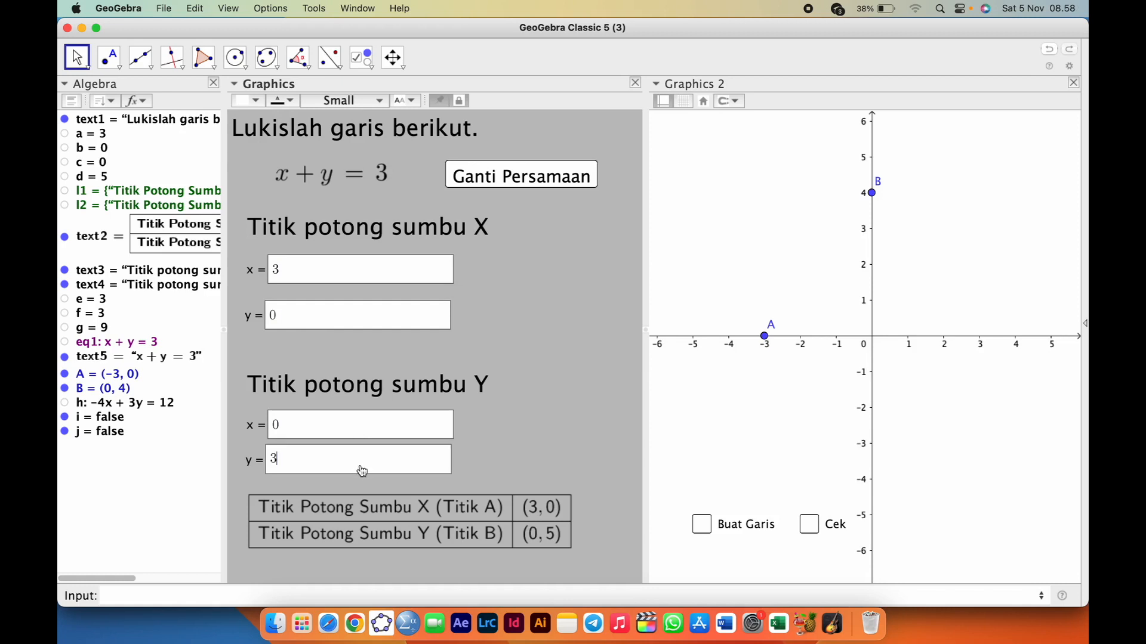
left_click(540, 462)
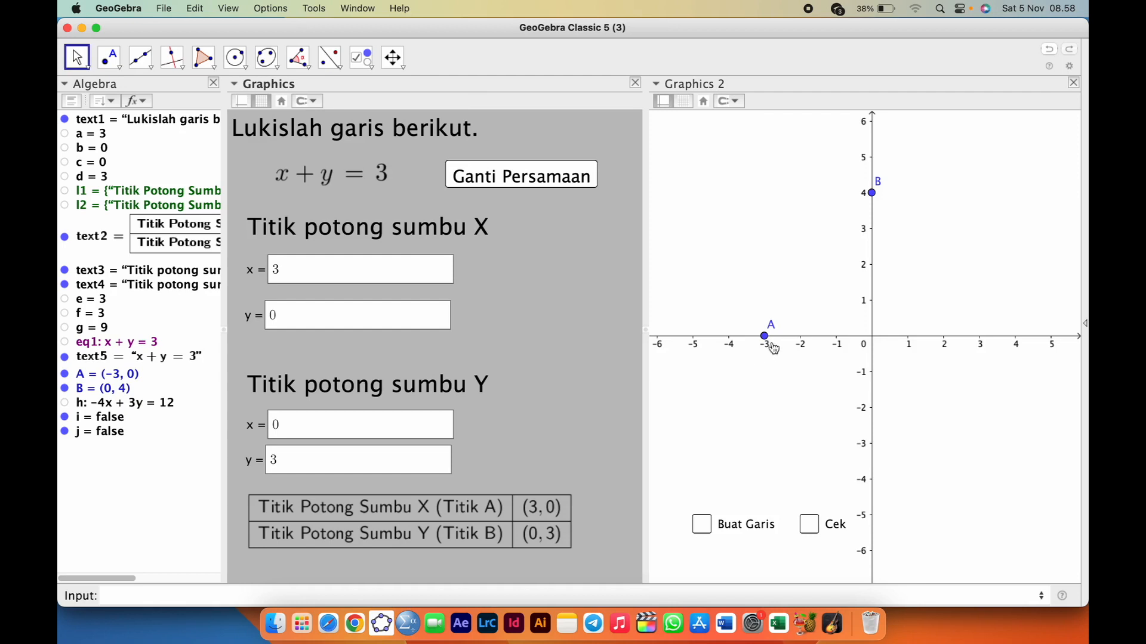
Step: Test the applet by moving A to (3, 0) and B to (0, 3), showing both lines, and generating another equation
left_click_drag(768, 341, 979, 337)
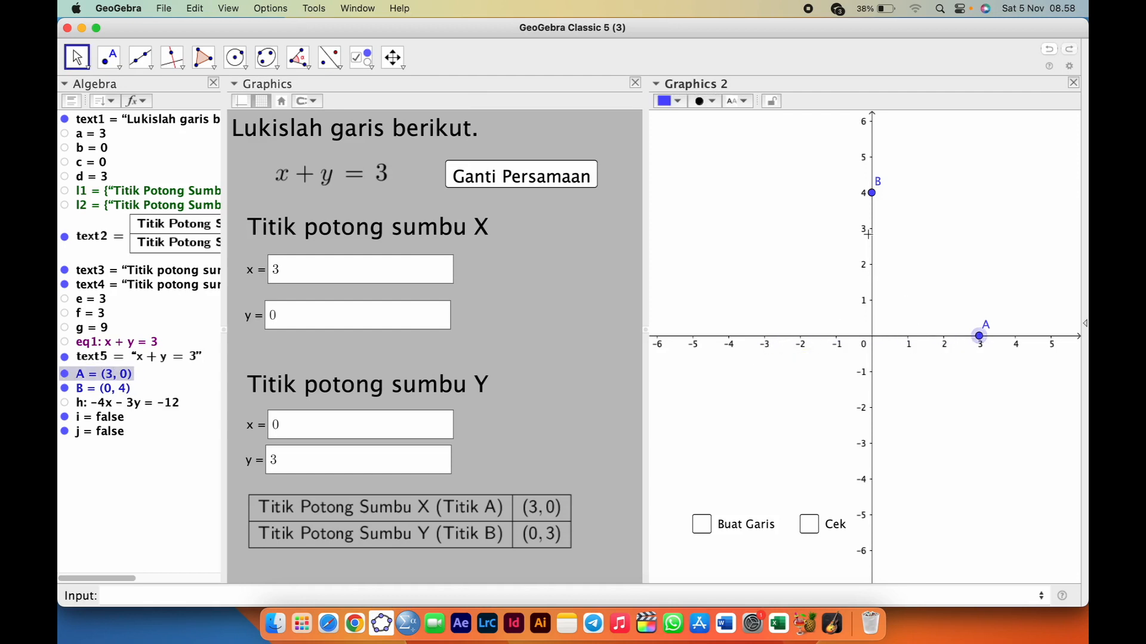
left_click_drag(871, 194, 873, 217)
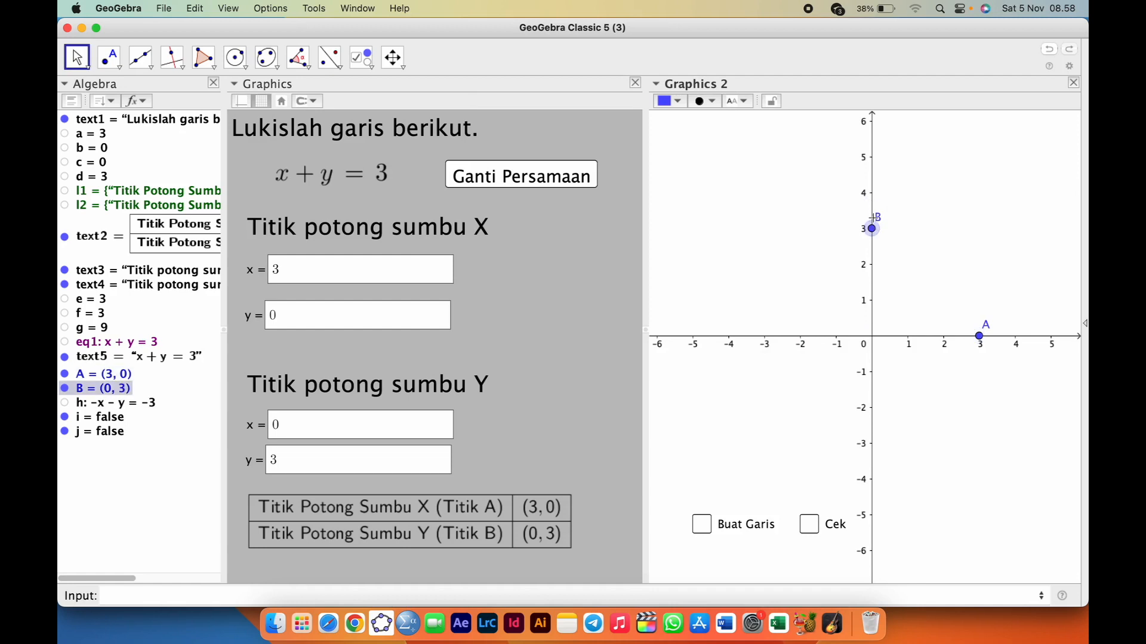
left_click(702, 525)
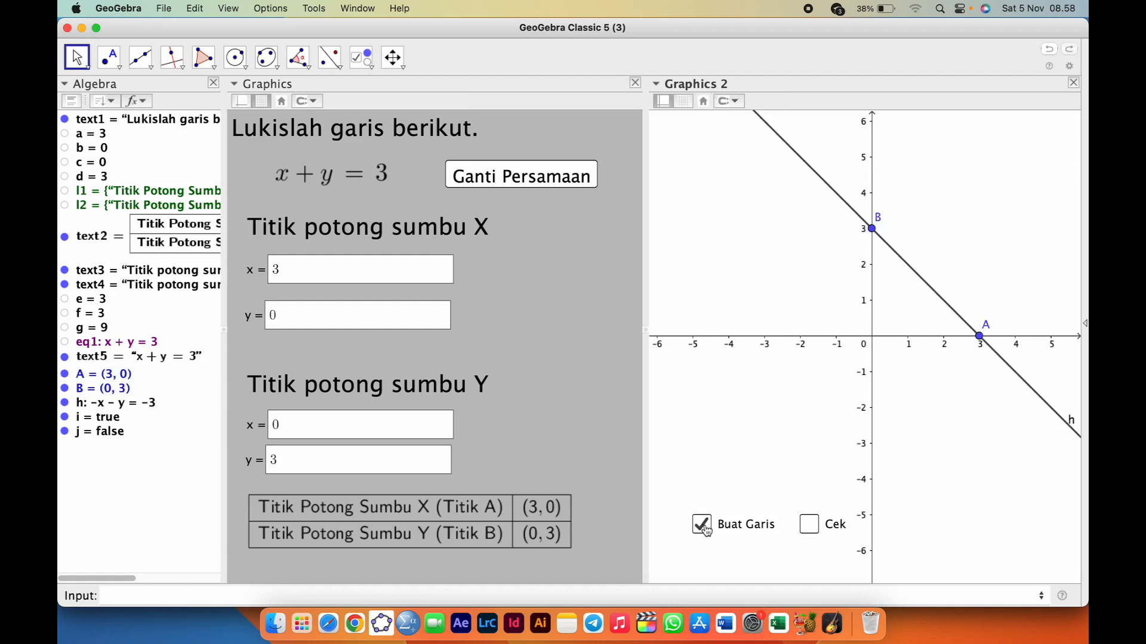
left_click(808, 525)
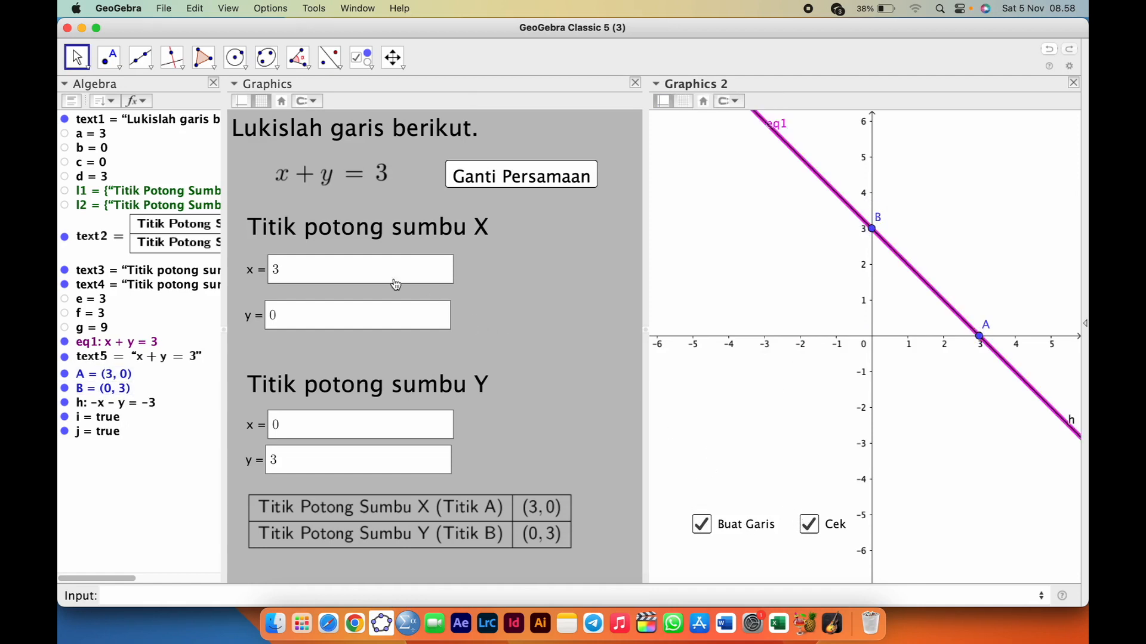
left_click(502, 178)
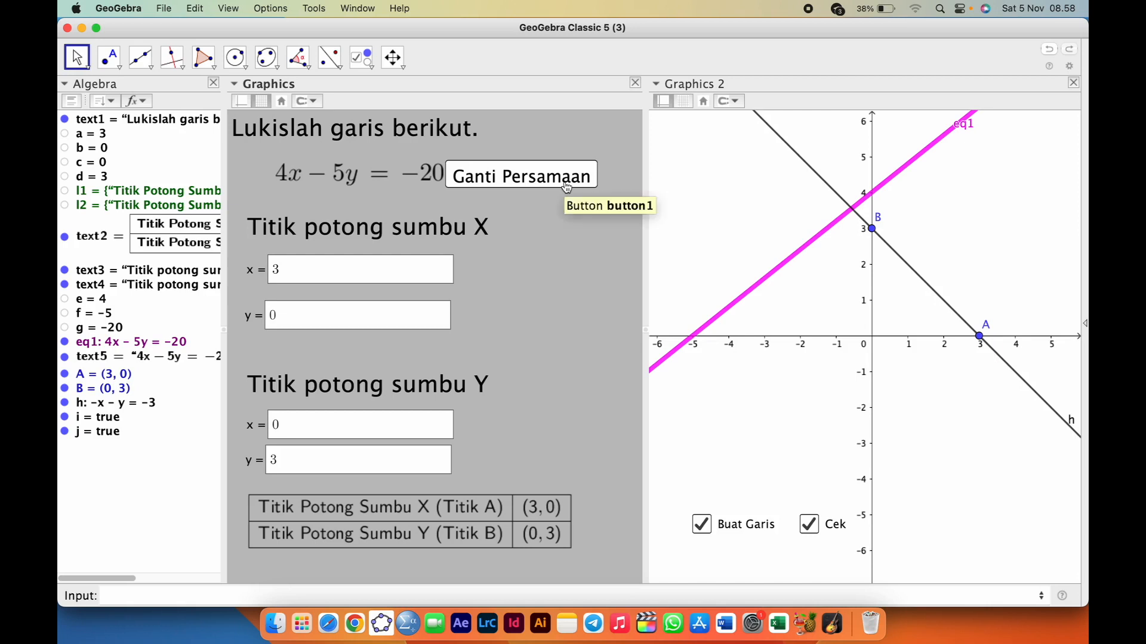
Step: Hide the Algebra view, narrow the first Graphics view, and space the equation and the "Ganti Persamaan" button apart
left_click(213, 84)
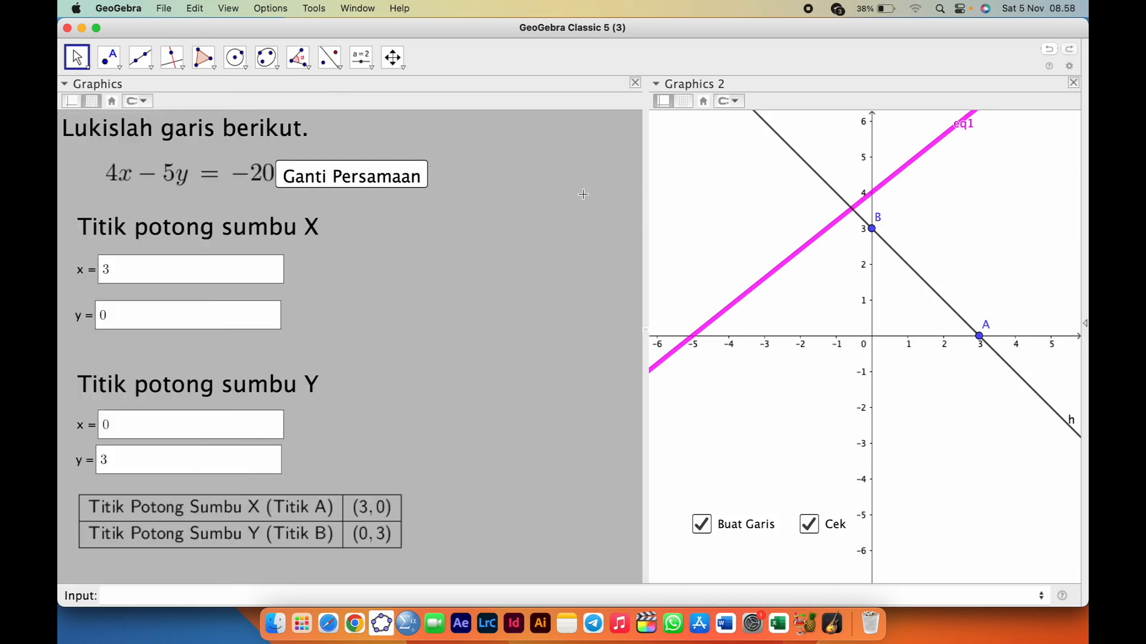
left_click_drag(648, 213, 455, 261)
left_click(381, 179)
left_click_drag(218, 181, 192, 181)
Step: Add the lines i=false and j=false below UpdateConstruction[] in the "Ganti Persamaan" button's On Click script
right_click(315, 177)
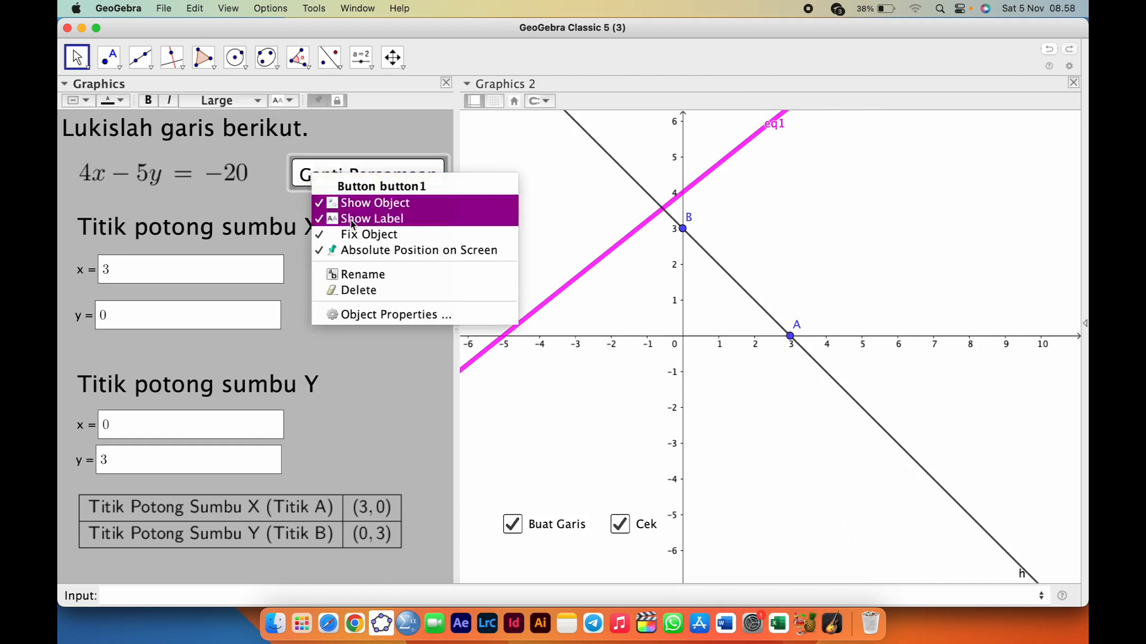
left_click(391, 315)
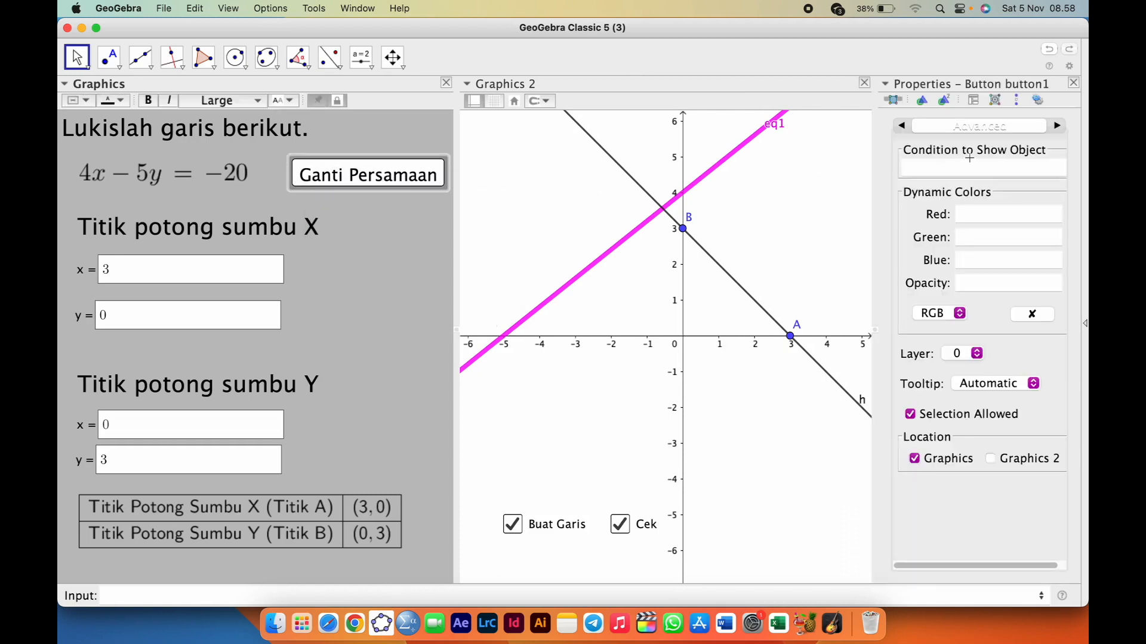
left_click(1055, 126)
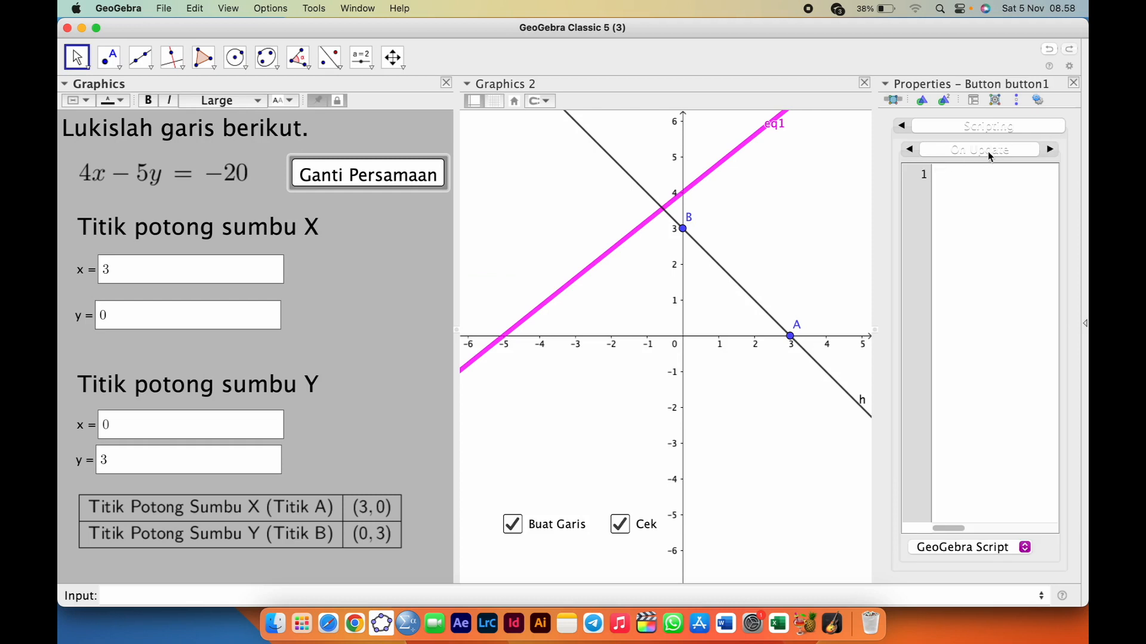
left_click(911, 152)
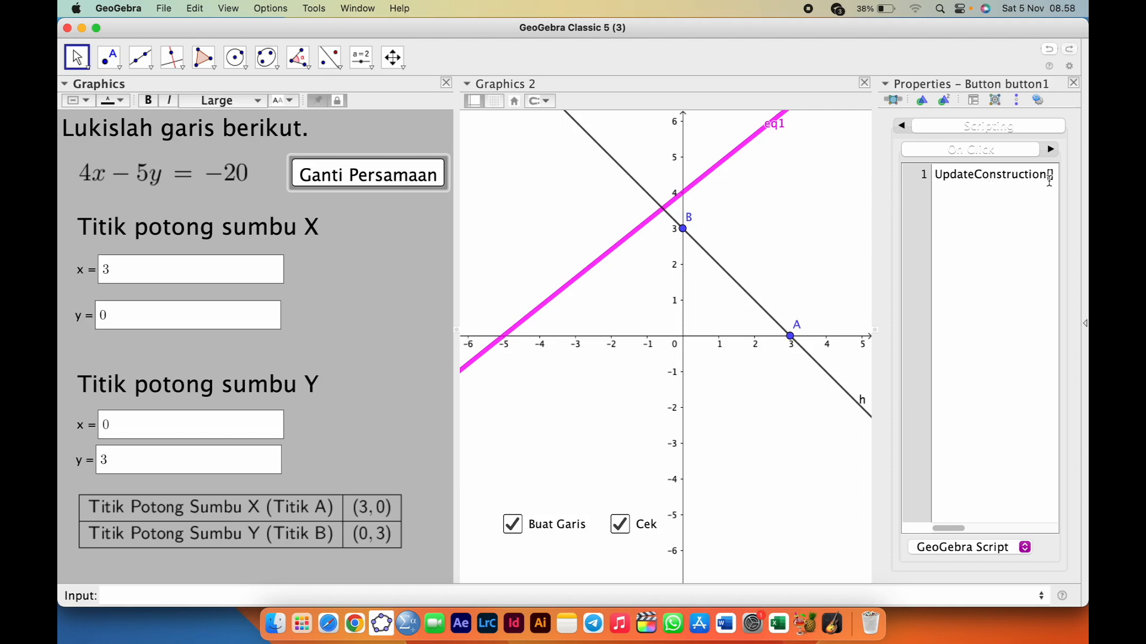
key("Return")
left_click(232, 10)
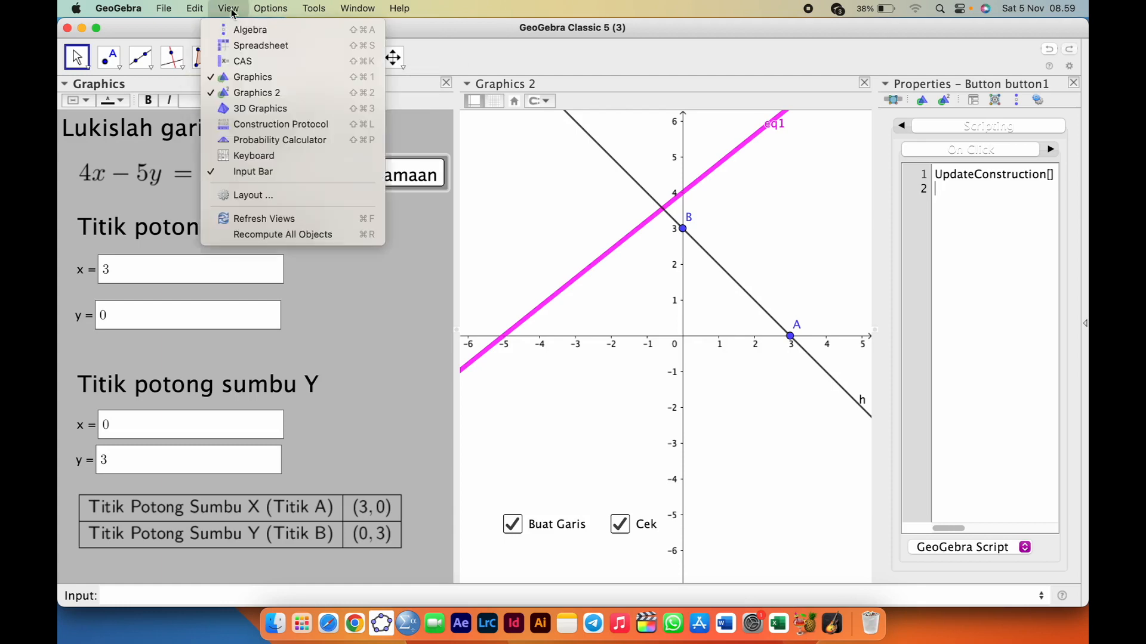
left_click(237, 29)
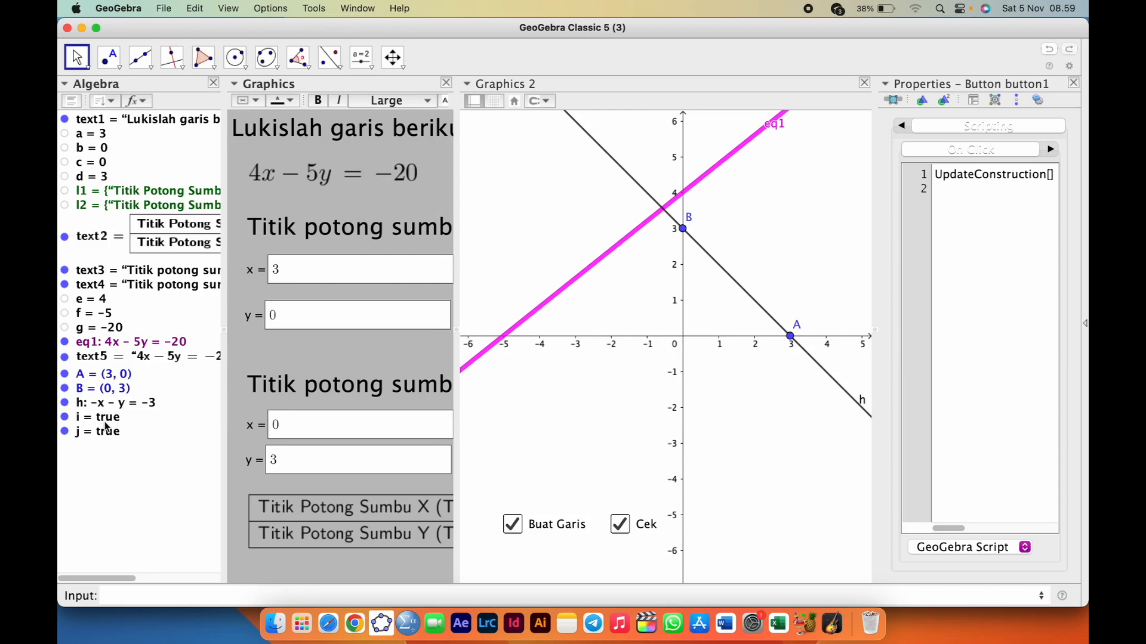
left_click(958, 204)
type("i=false")
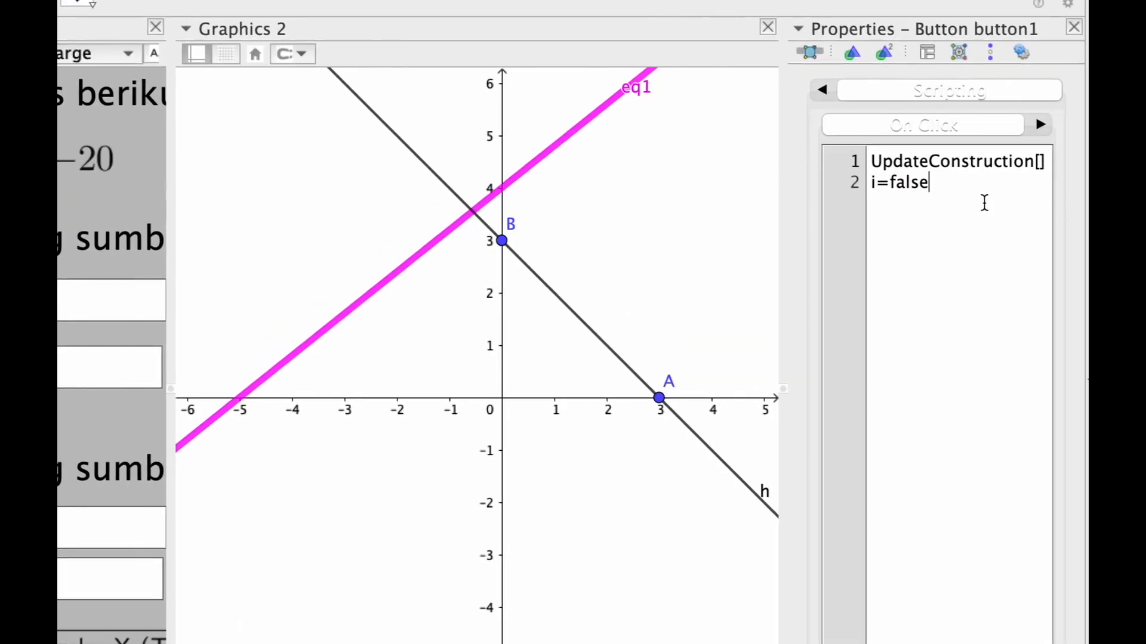
key("Return")
type("j=false")
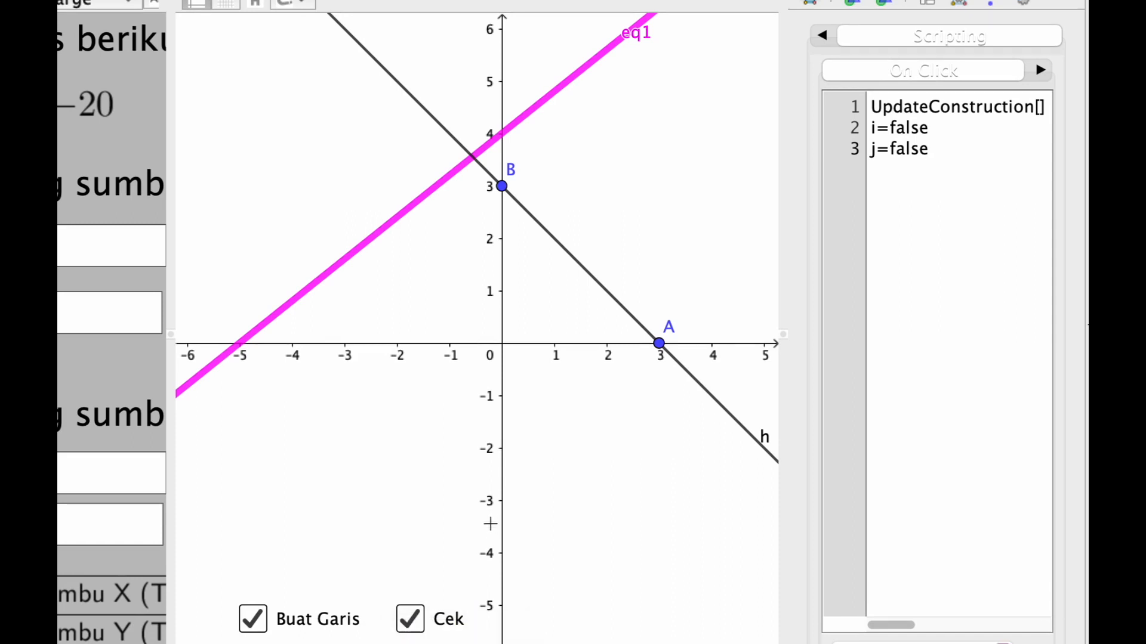
Step: Set the "Cek" check box's condition to show object to i==true, and close the Properties and Algebra views
left_click(444, 620)
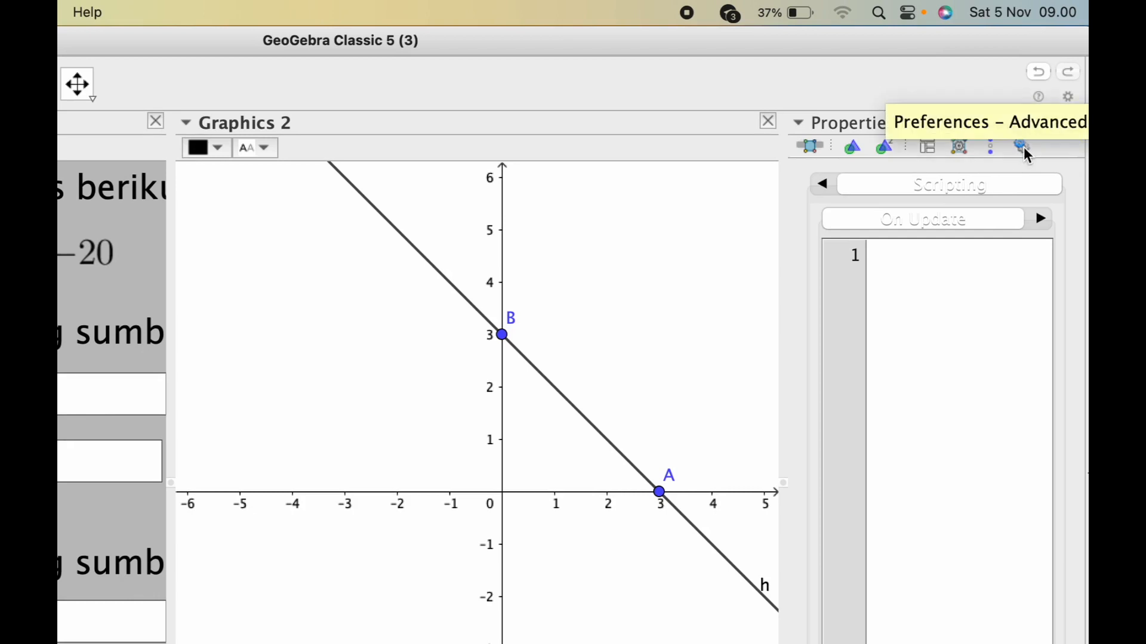
left_click(824, 187)
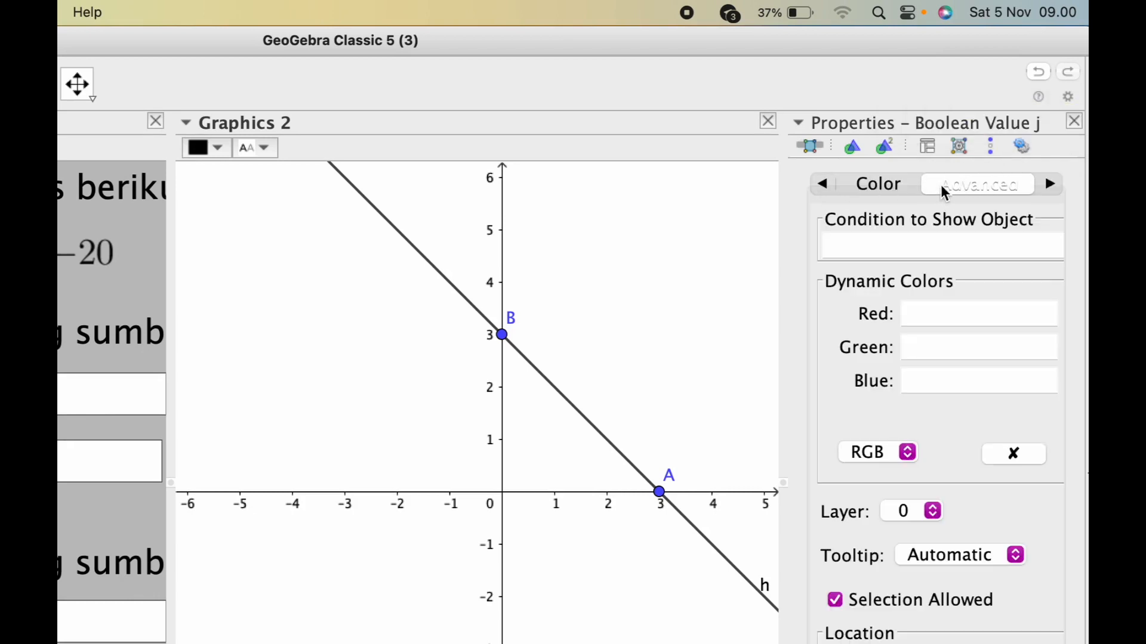
left_click(888, 249)
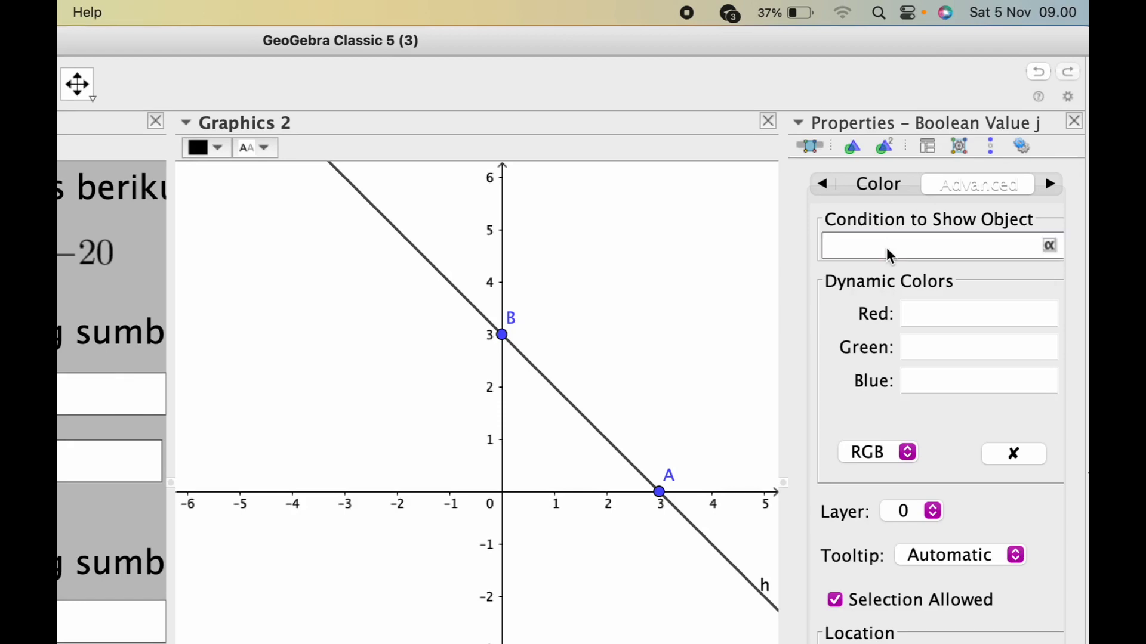
type("i")
type("==")
type("true")
key("Return")
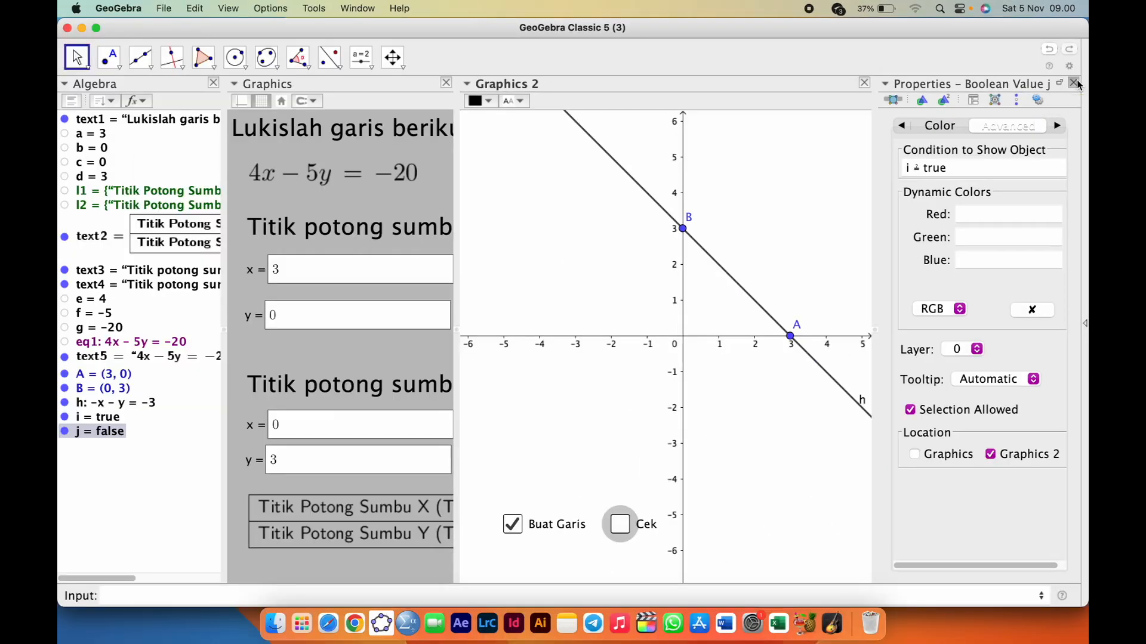
left_click(1075, 82)
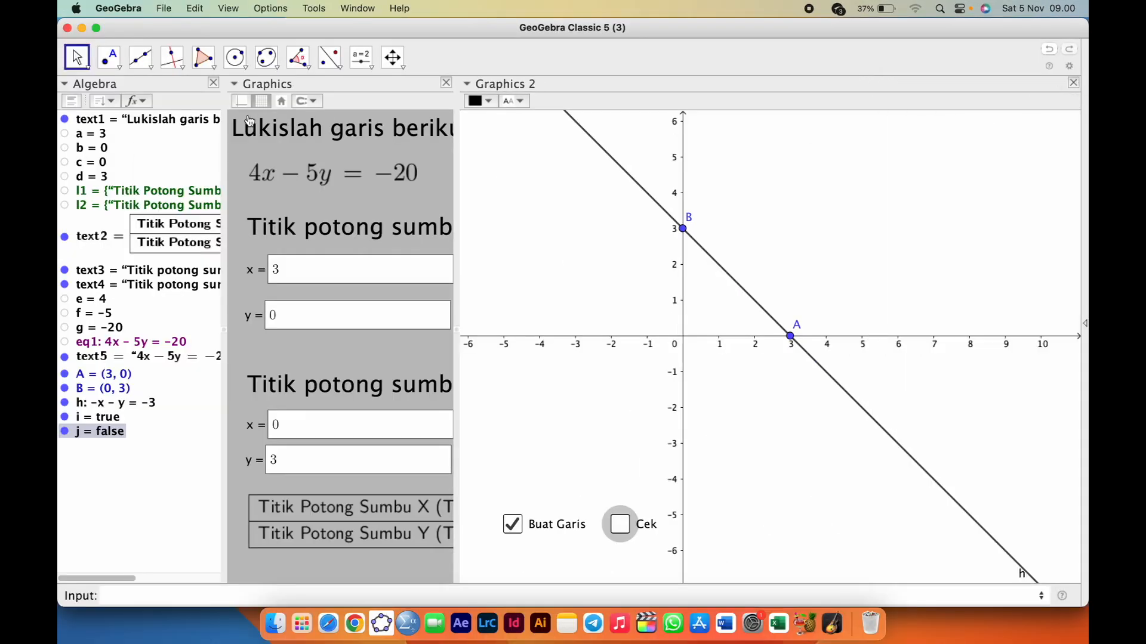
left_click(213, 83)
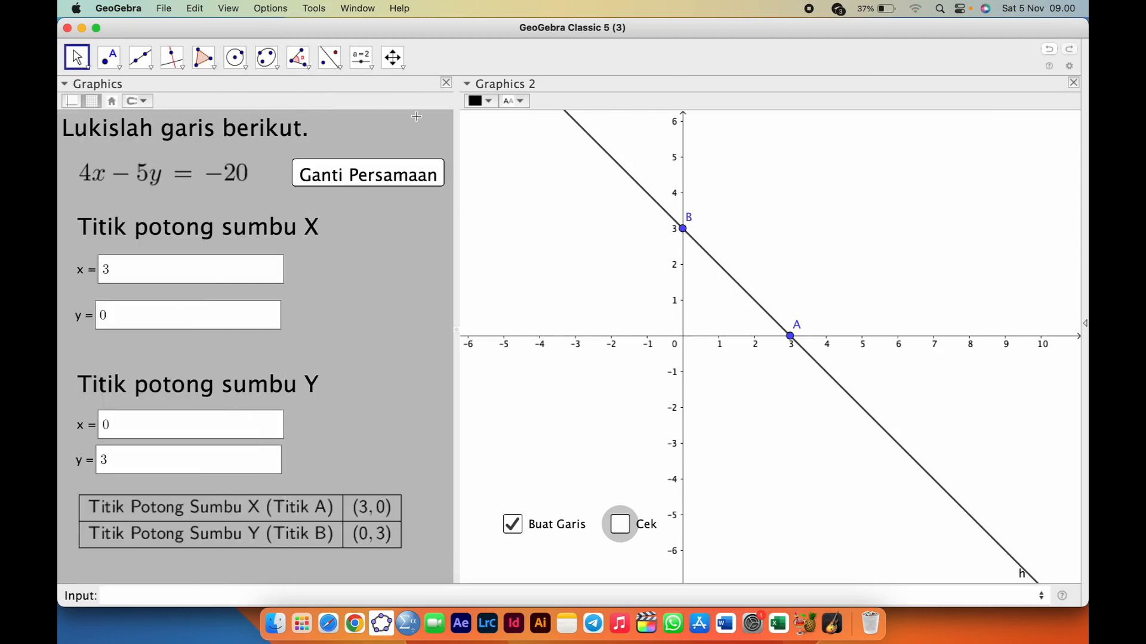
Step: Generate a new equation and fill in the axis intersection points (-2, 0) for A and (0, 1) for B
left_click(399, 180)
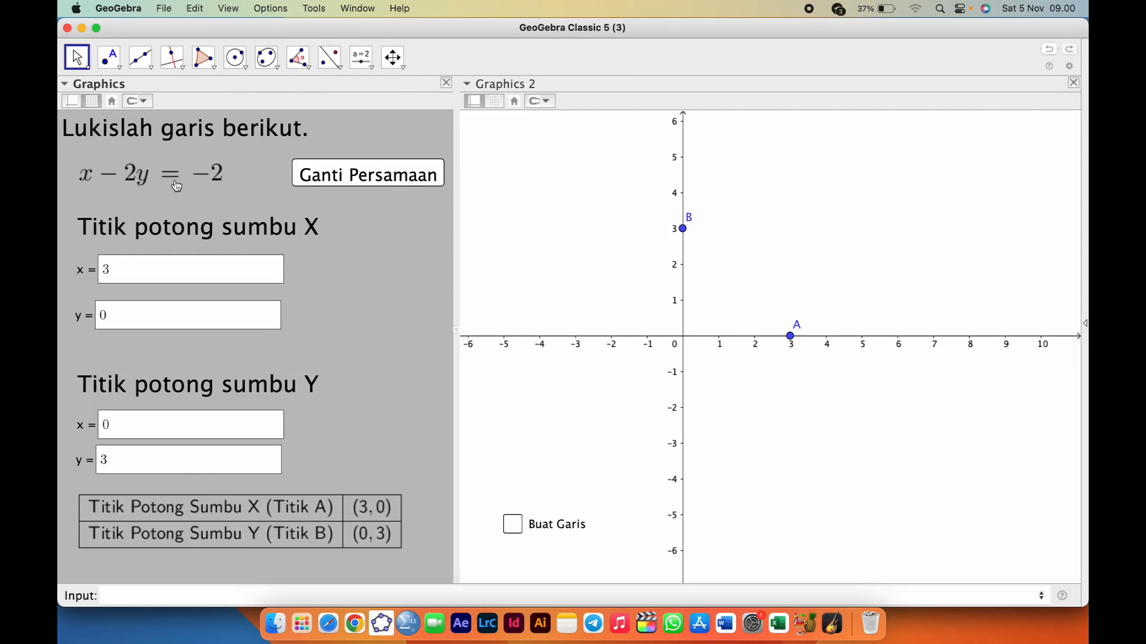
left_click(217, 282)
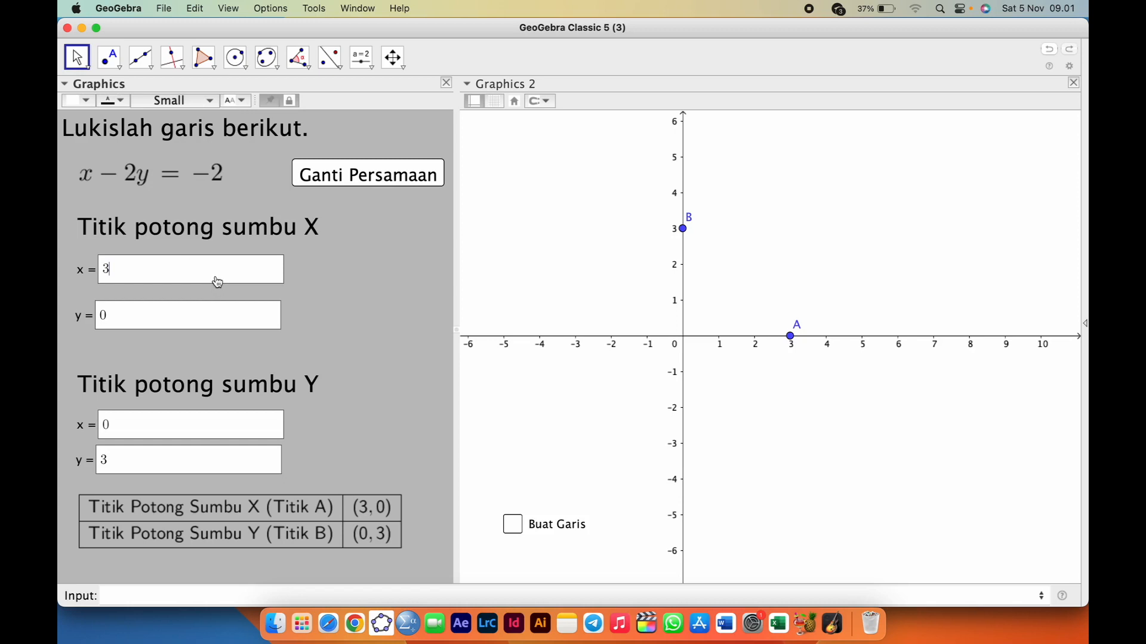
key("BackSpace")
type("-2")
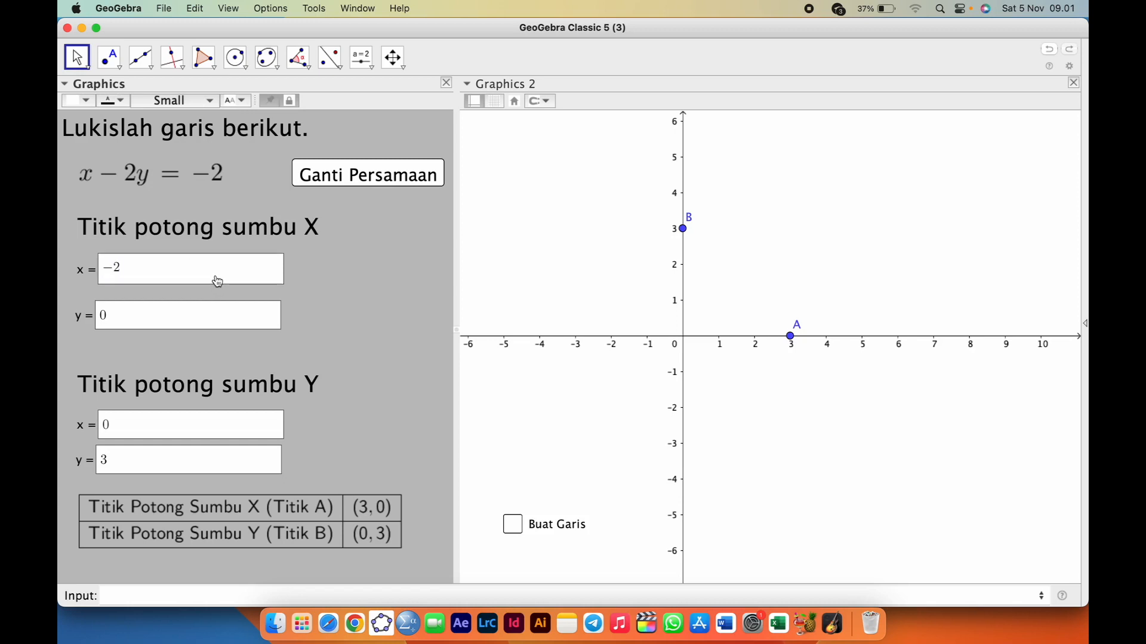
left_click(199, 321)
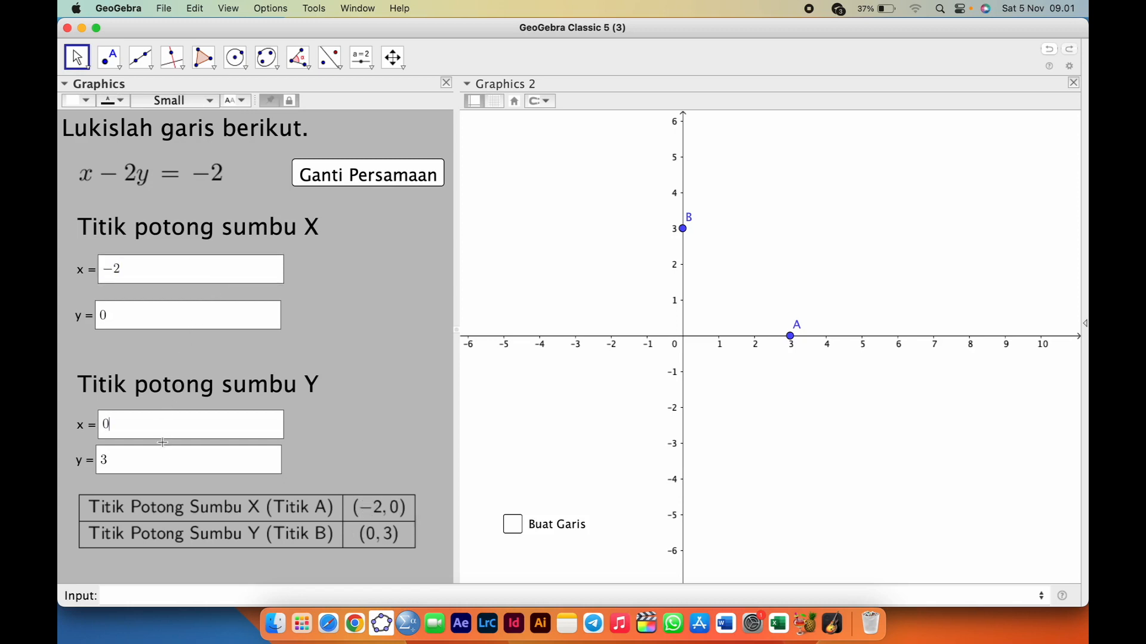
key("BackSpace")
type("1")
left_click(317, 456)
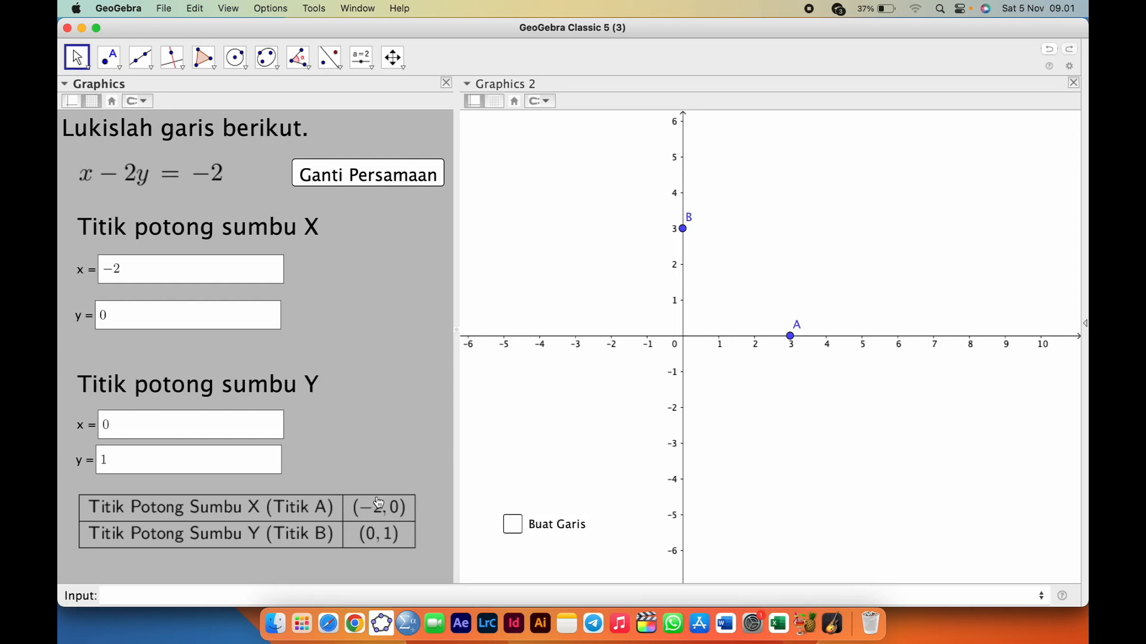
Step: Move A to (-2, 0) and B to (0, 1), and show the drawn line and the checking line with both check boxes
left_click_drag(793, 343, 619, 346)
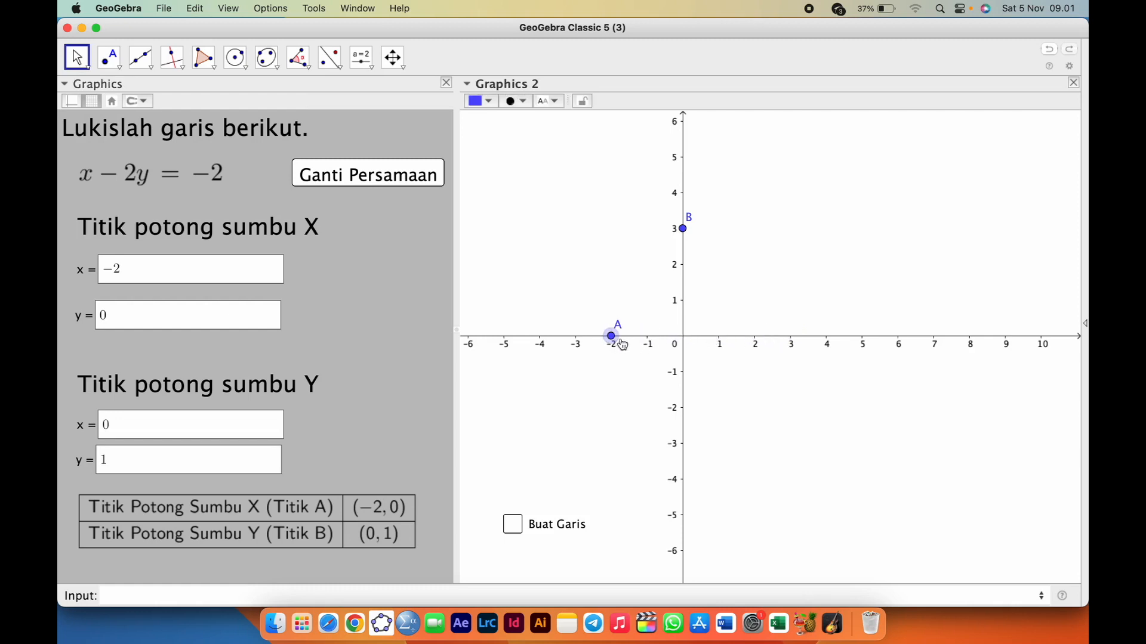
left_click_drag(683, 239, 685, 300)
left_click(518, 526)
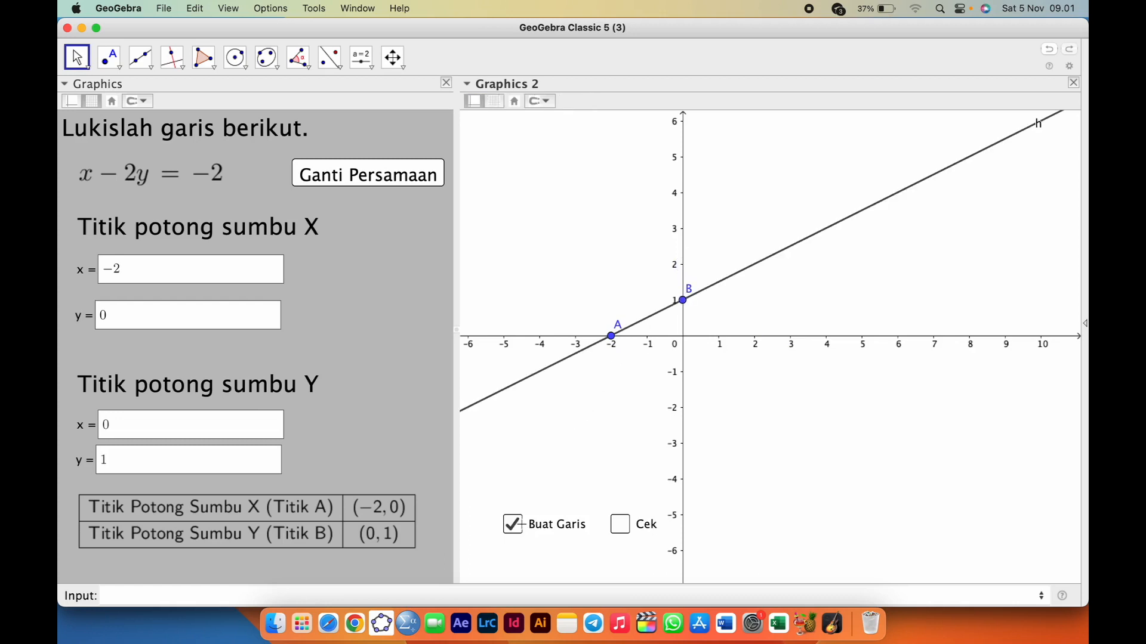
left_click(620, 523)
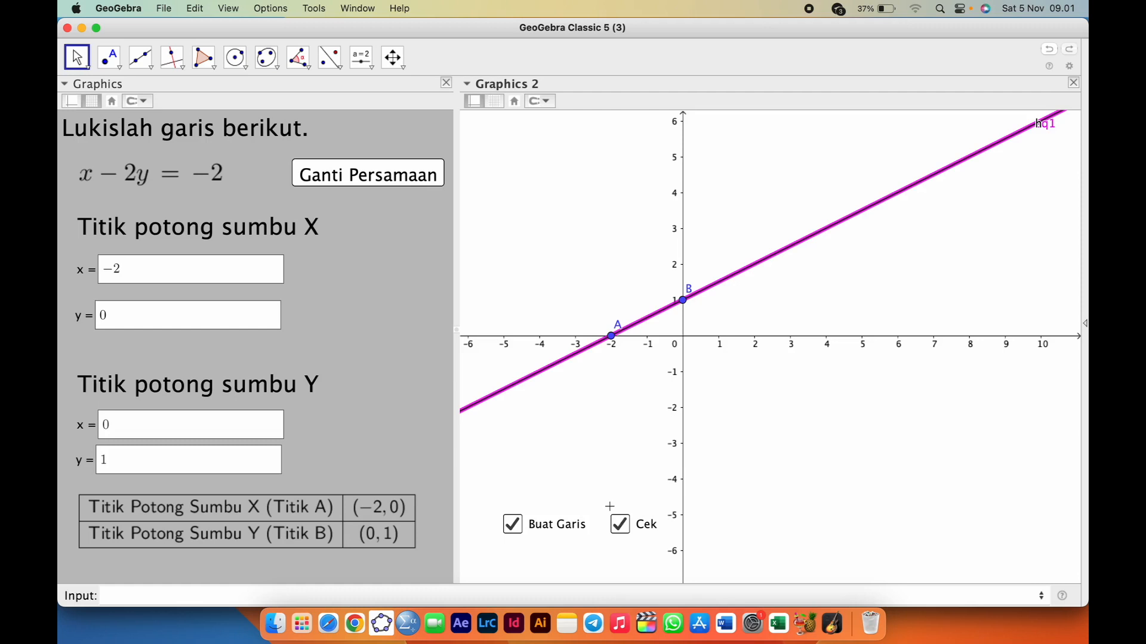